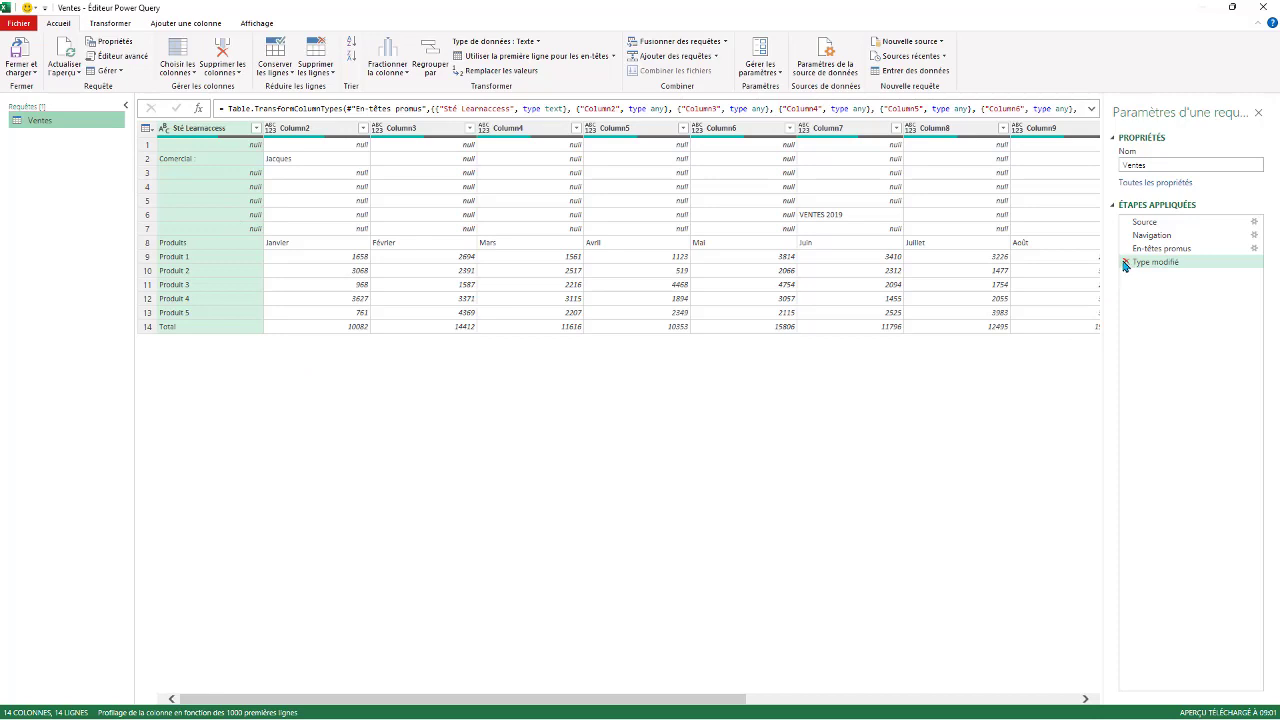
Delete the applied steps Type modifié and En-têtes promus from the Ventes query, leaving Navigation as the final step.
left_click(1128, 263)
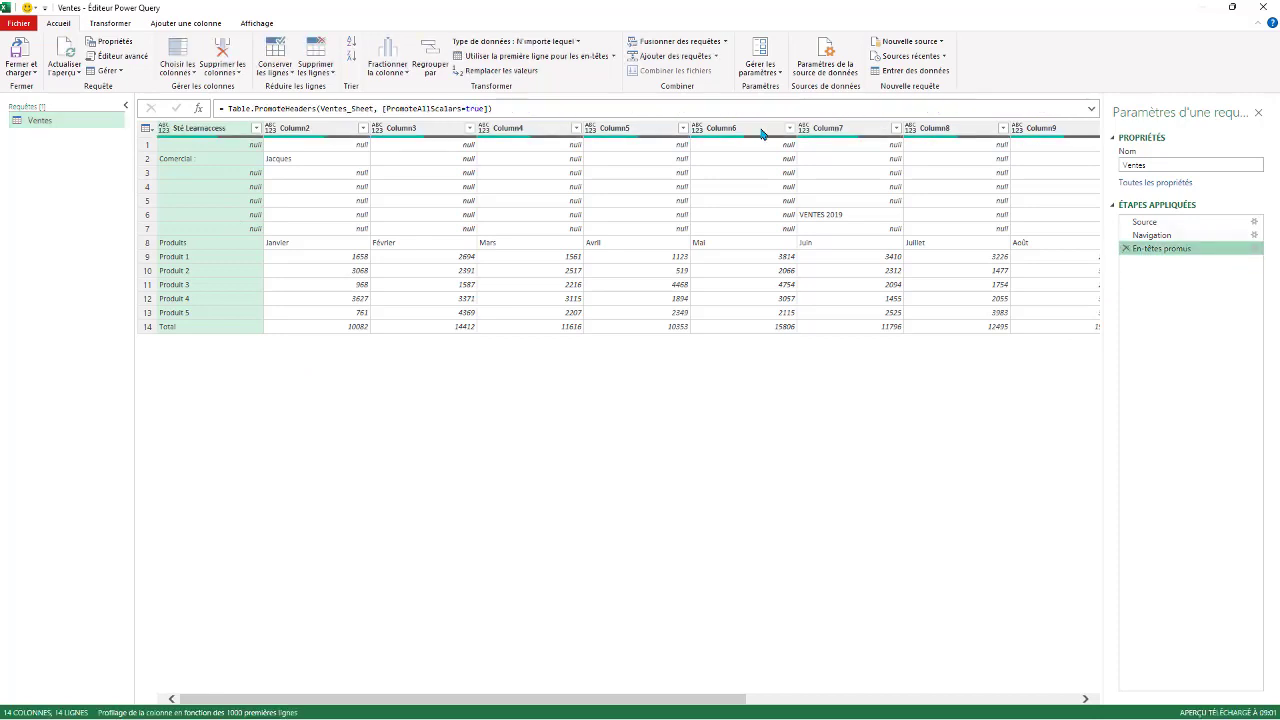
left_click(1126, 248)
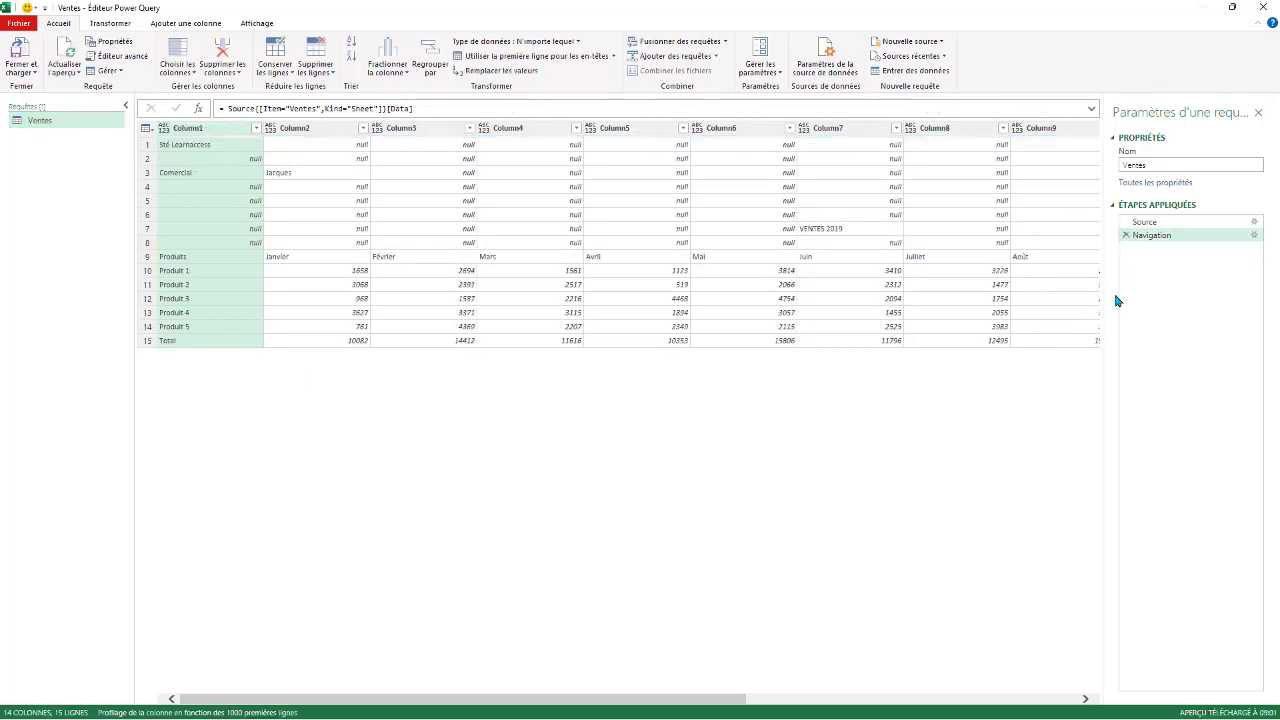
left_click(1160, 222)
left_click(1154, 236)
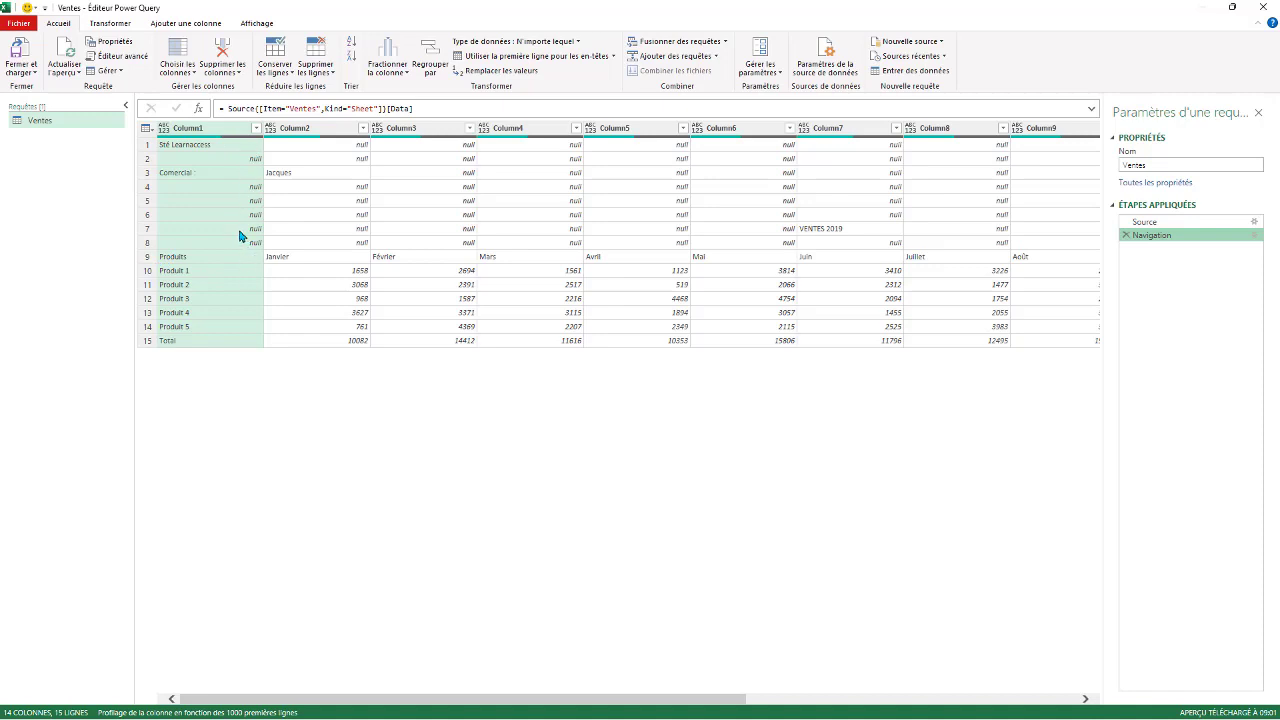
Remove the top 8 rows above the product and month headings in the Ventes query.
left_click(322, 72)
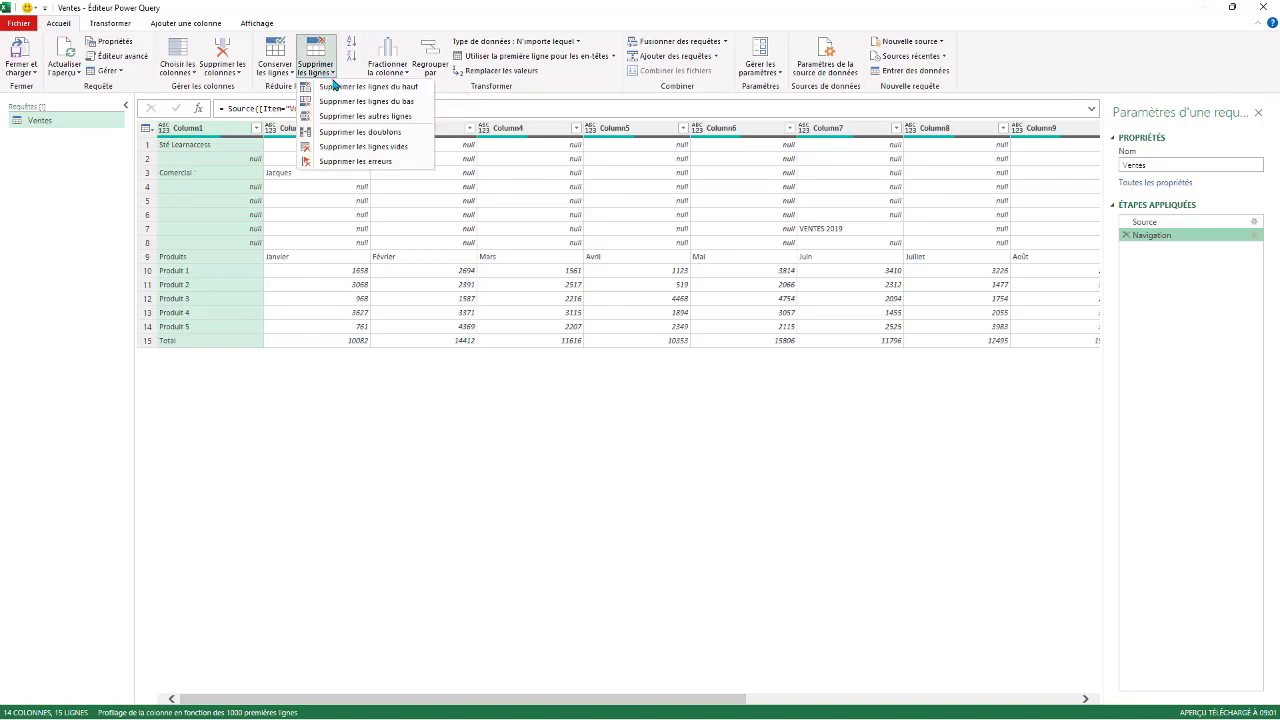
left_click(352, 88)
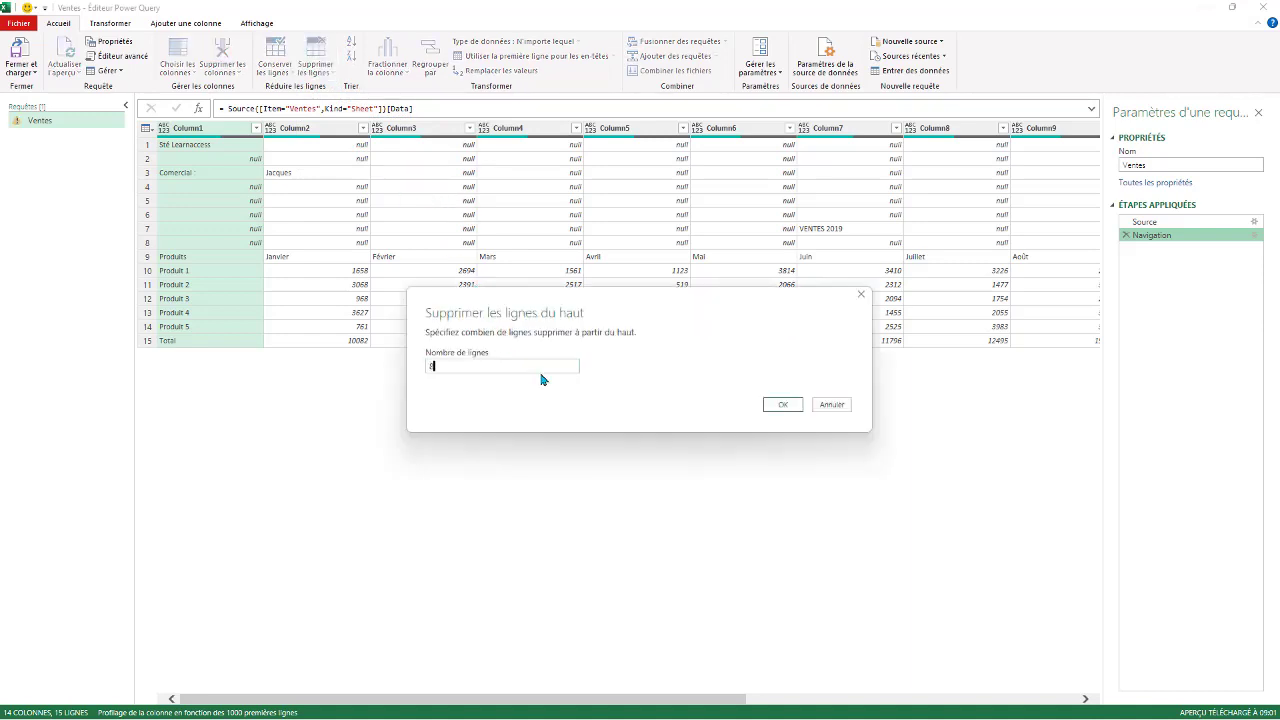
type("8")
left_click(778, 404)
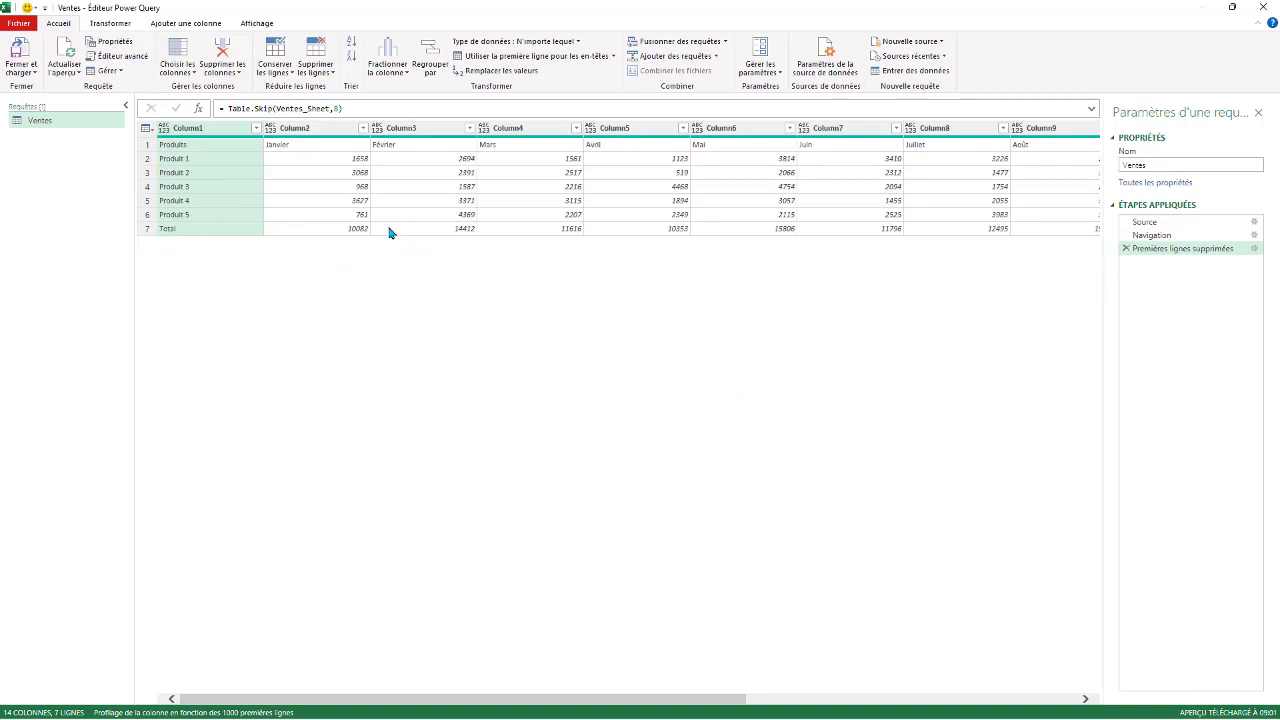
Filter Column1 to exclude the Total row.
left_click(257, 130)
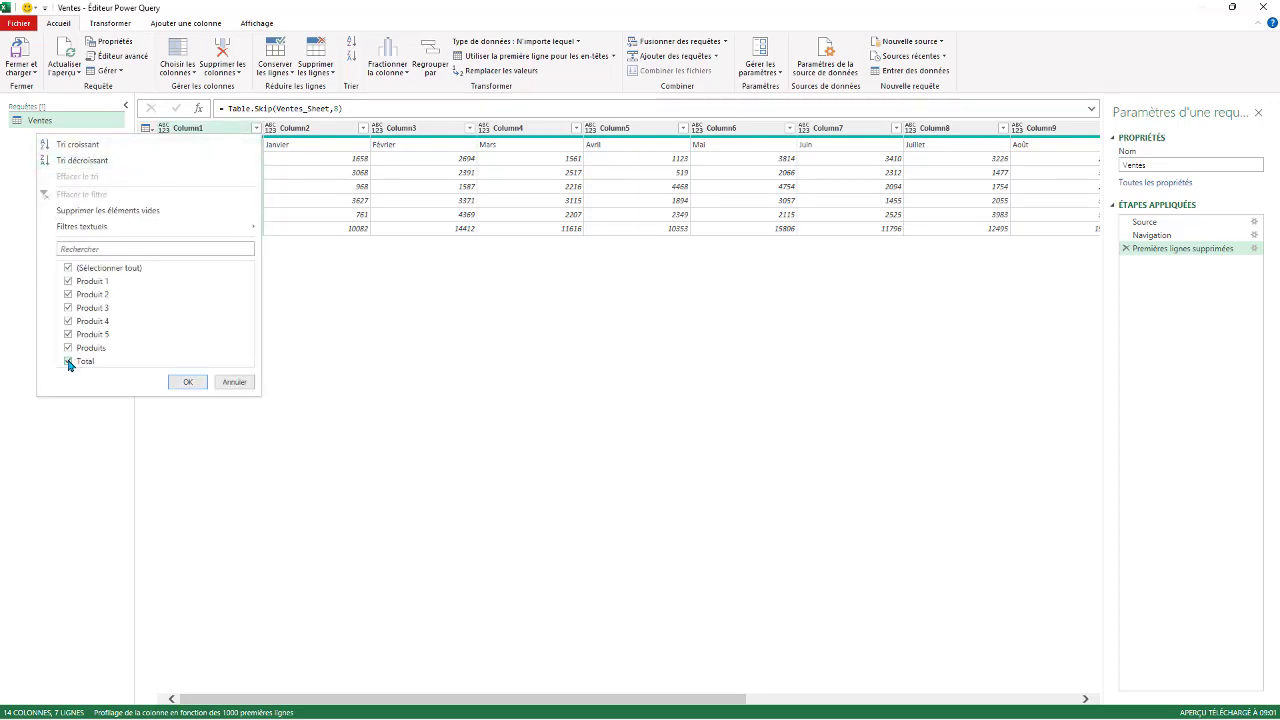
left_click(68, 362)
left_click(187, 382)
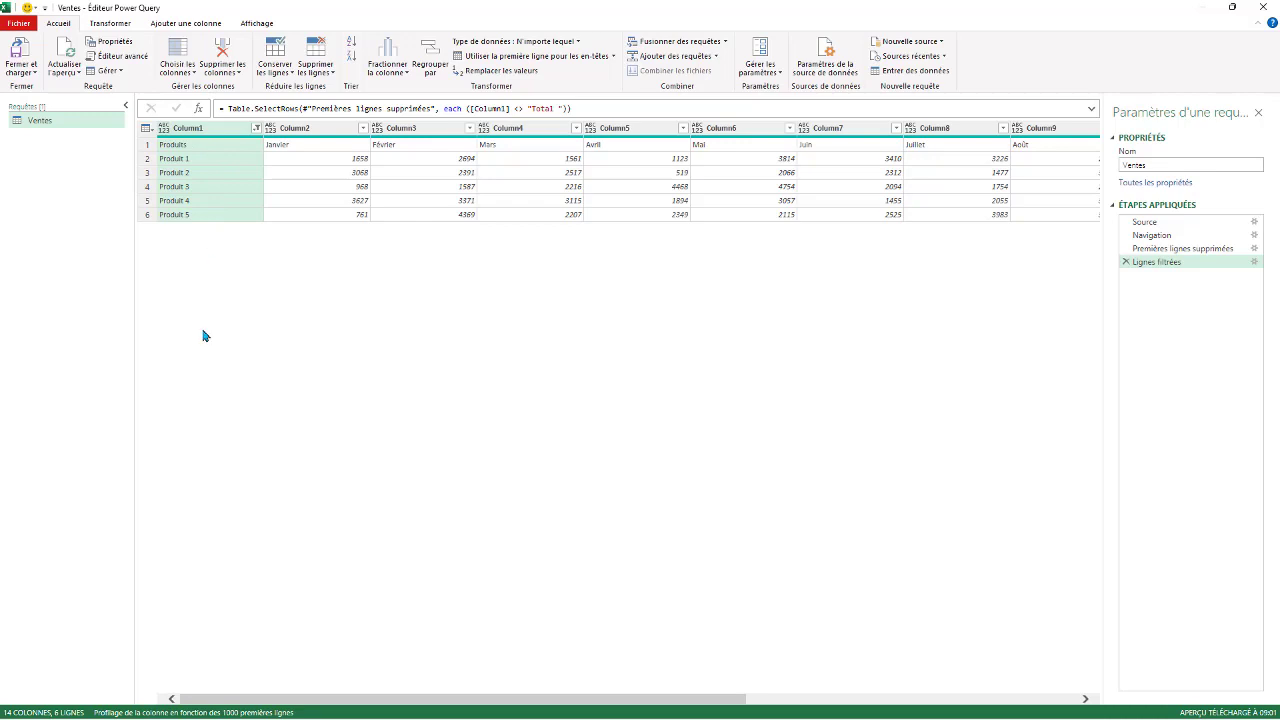
Delete Column14, which holds the yearly totals.
left_click_drag(499, 690, 830, 698)
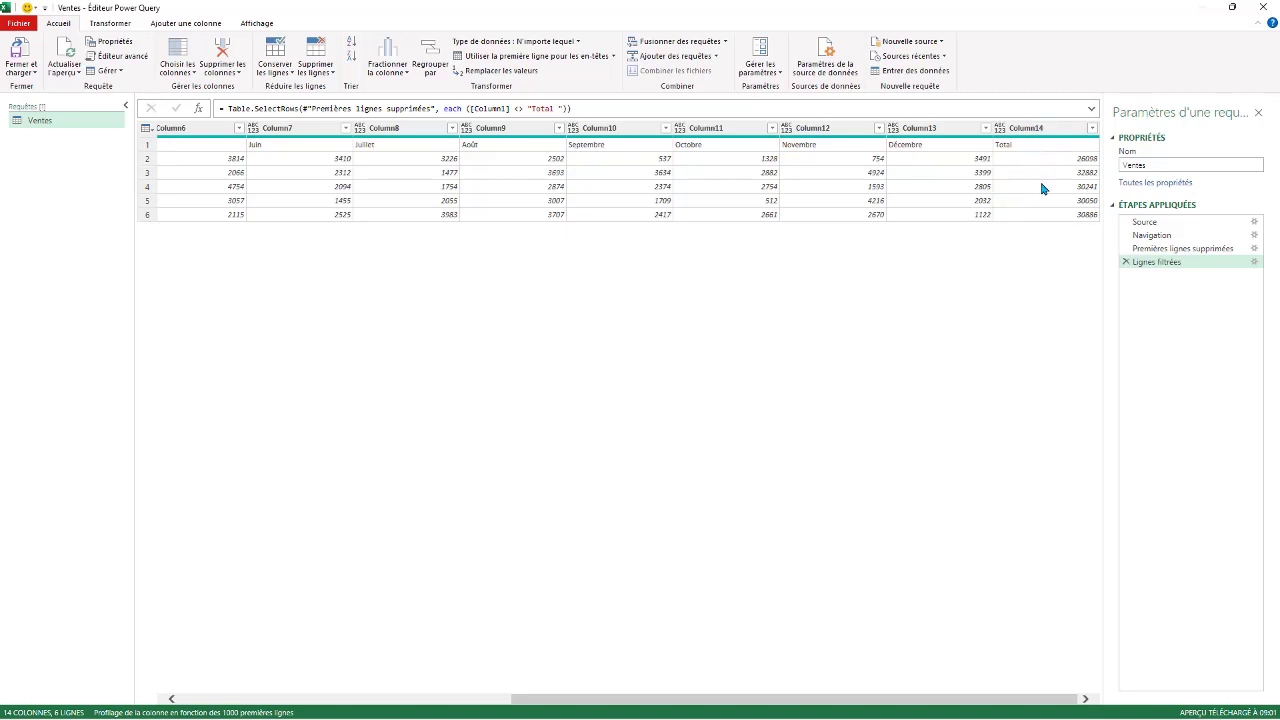
left_click(1038, 130)
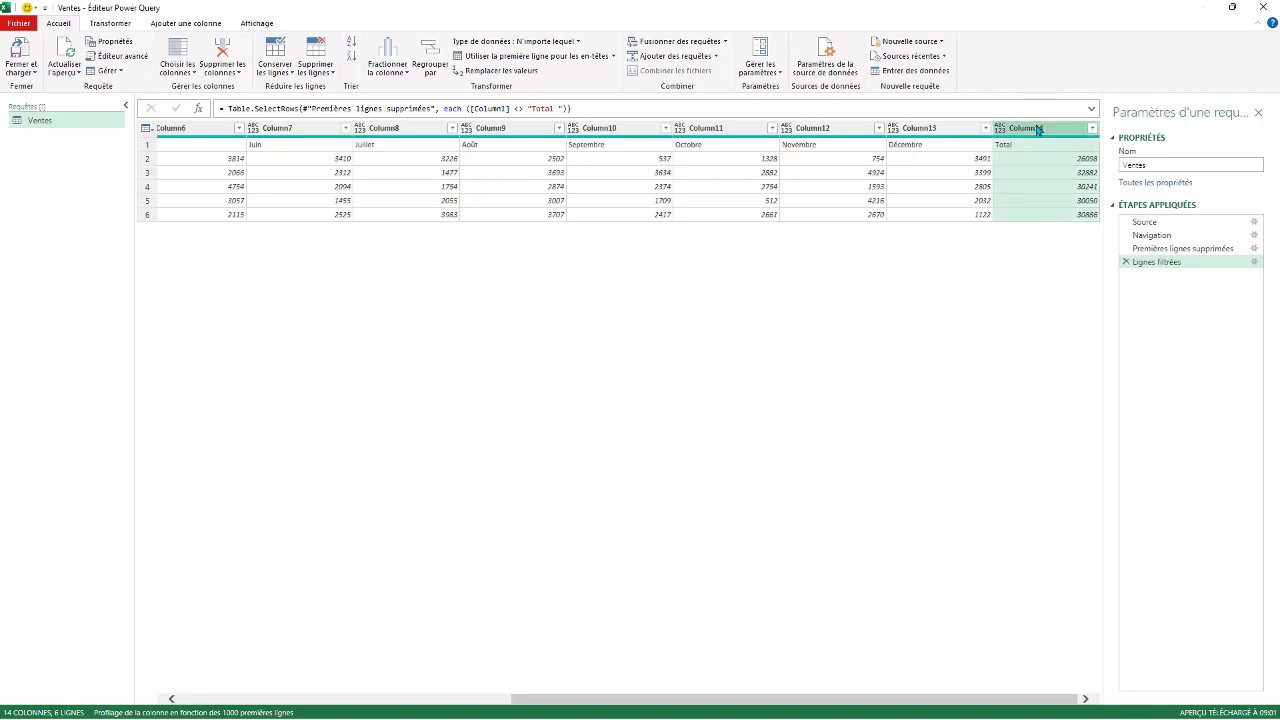
right_click(1039, 130)
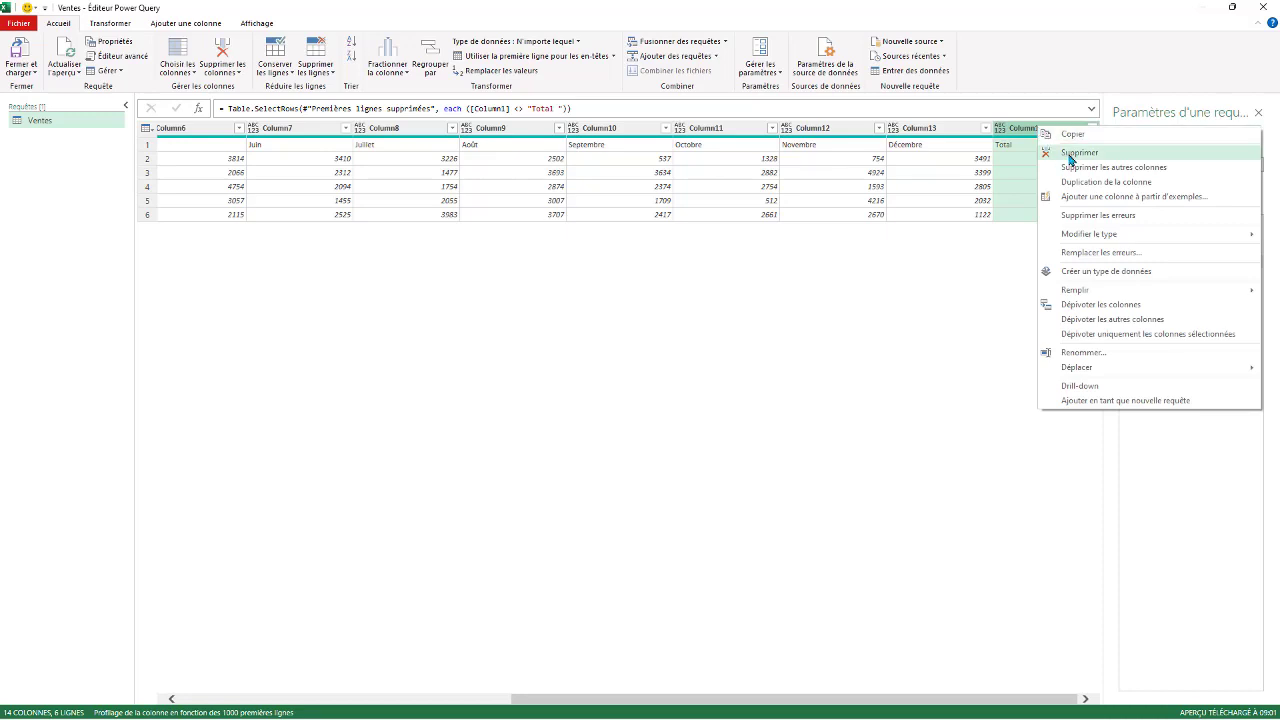
left_click(1062, 152)
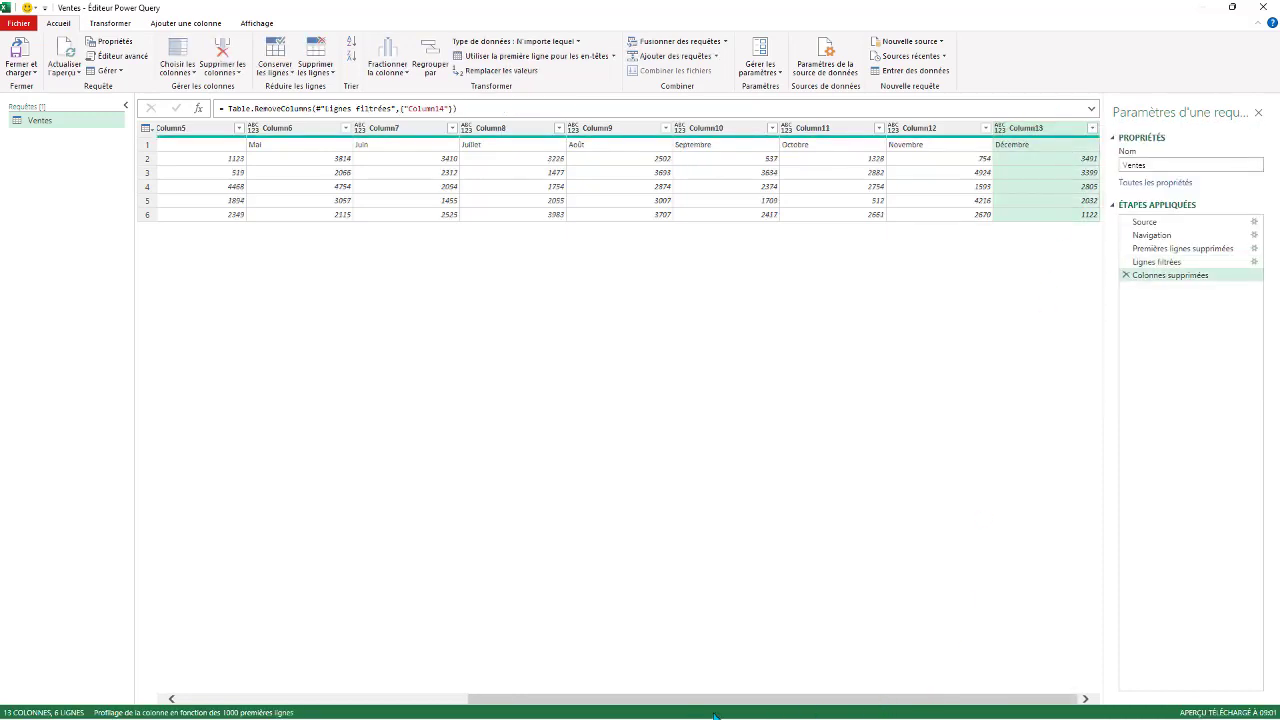
Promote the first row to column headers and unpivot all columns other than Produits.
left_click_drag(728, 702, 440, 702)
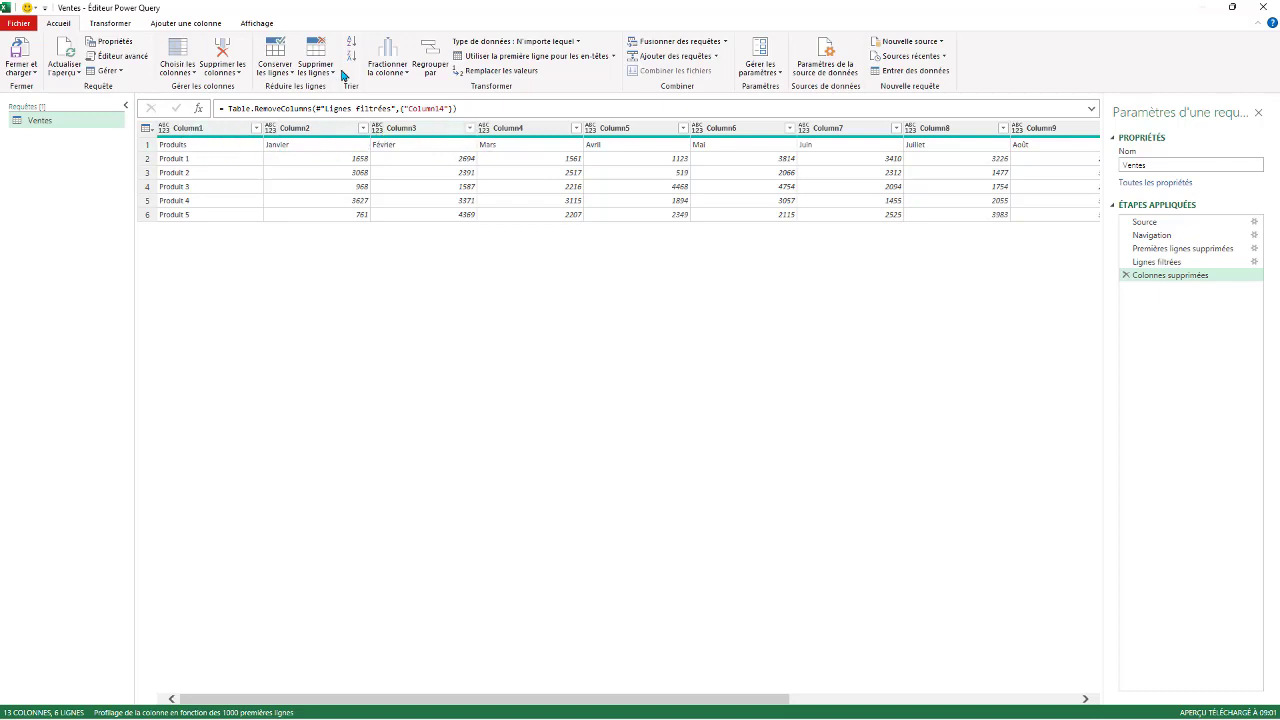
left_click(524, 56)
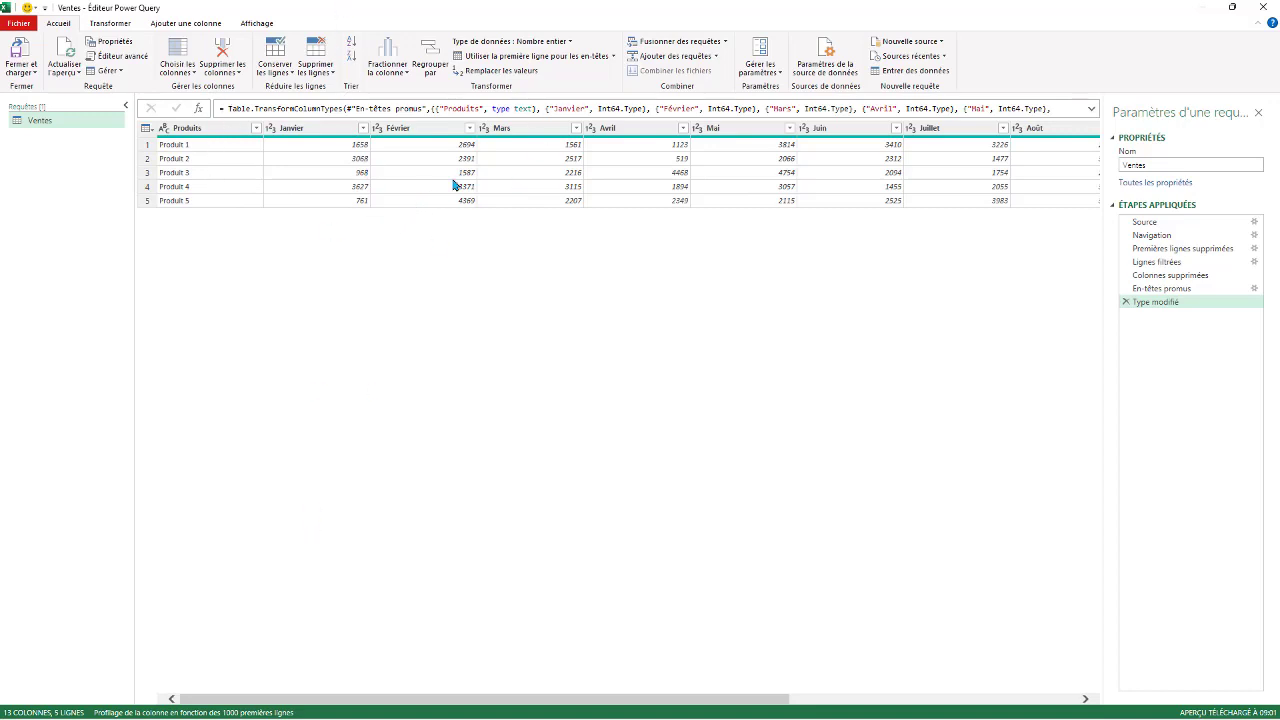
left_click(199, 130)
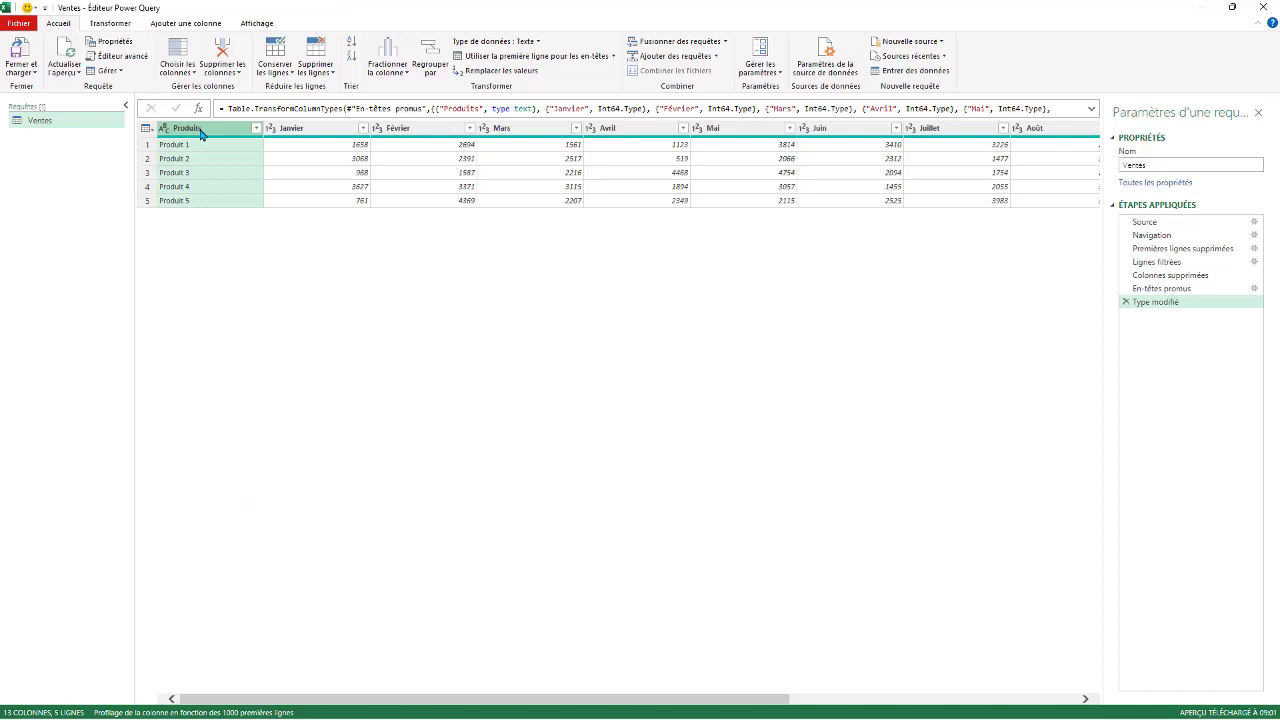
right_click(200, 131)
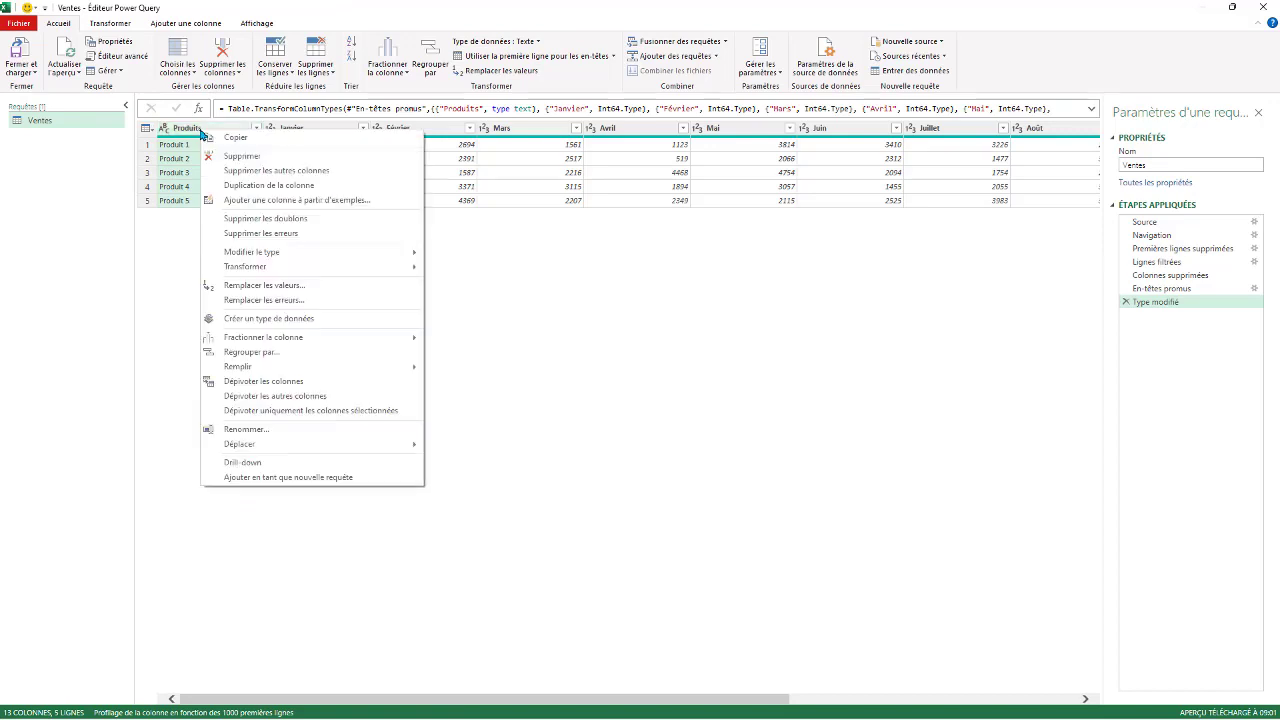
left_click(264, 397)
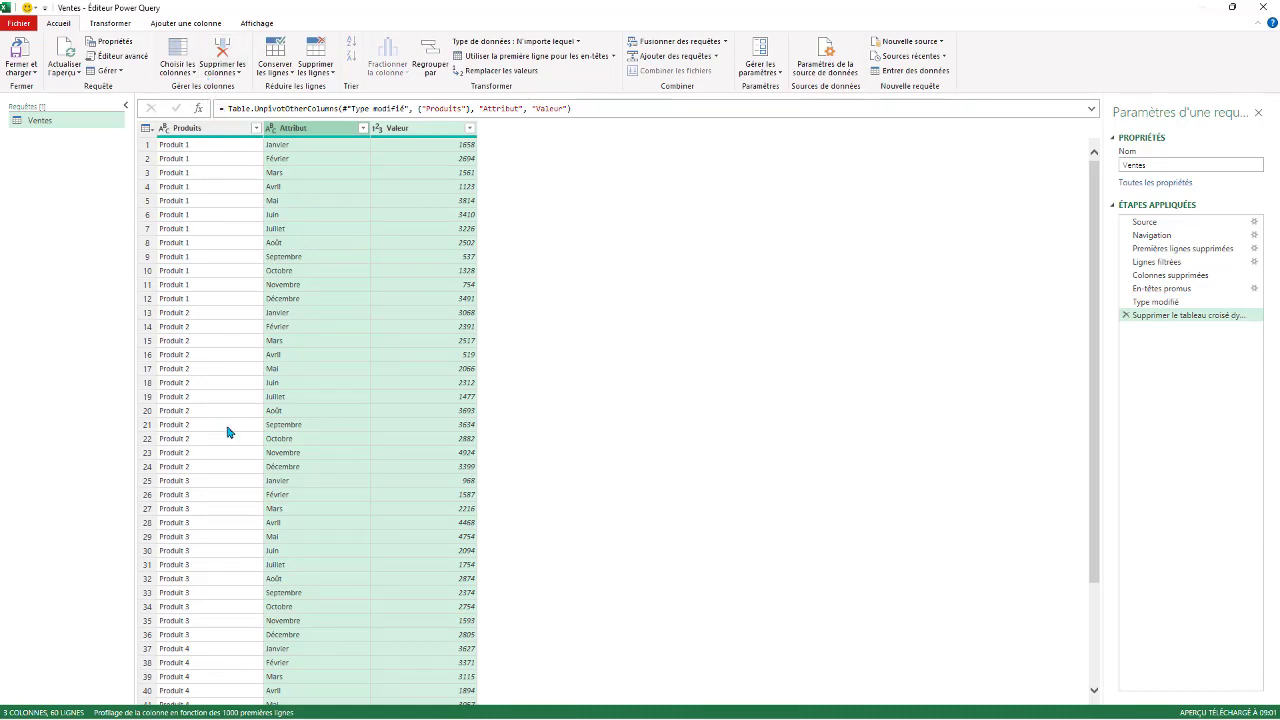
Rename the Attribut column to Mois and the Valeur column to Montant.
double_click(293, 131)
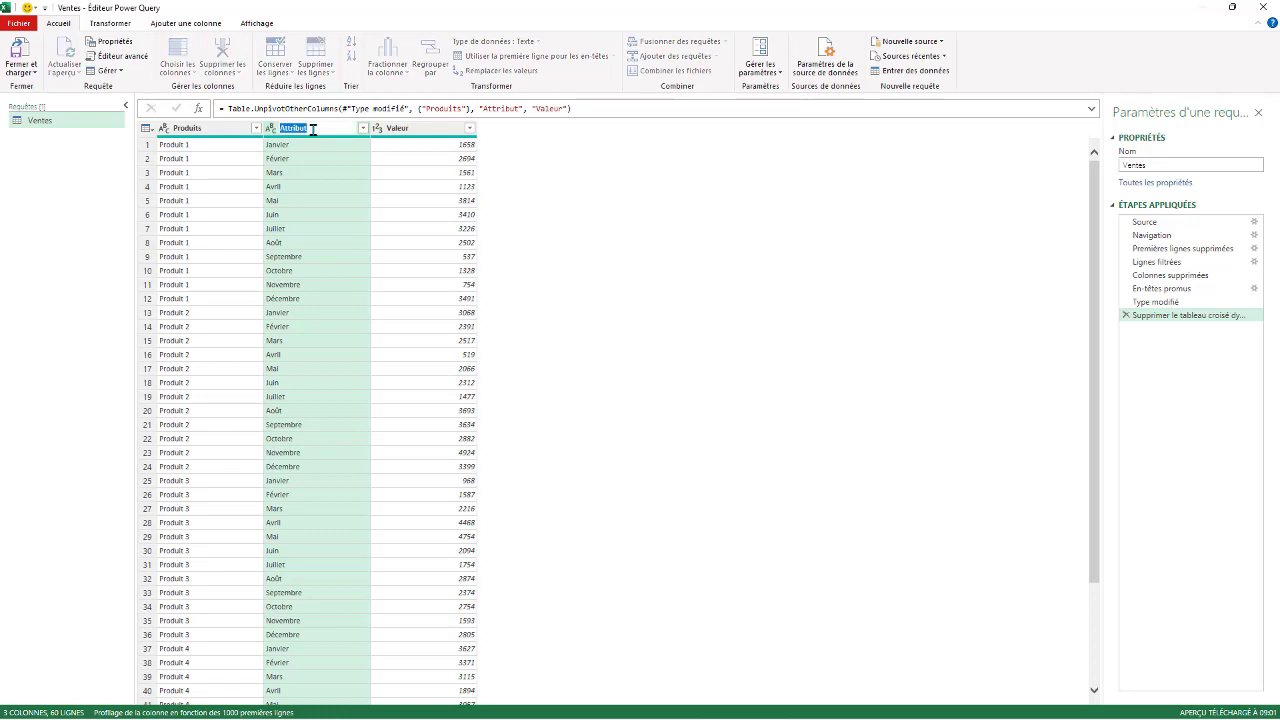
type("Mois")
double_click(398, 129)
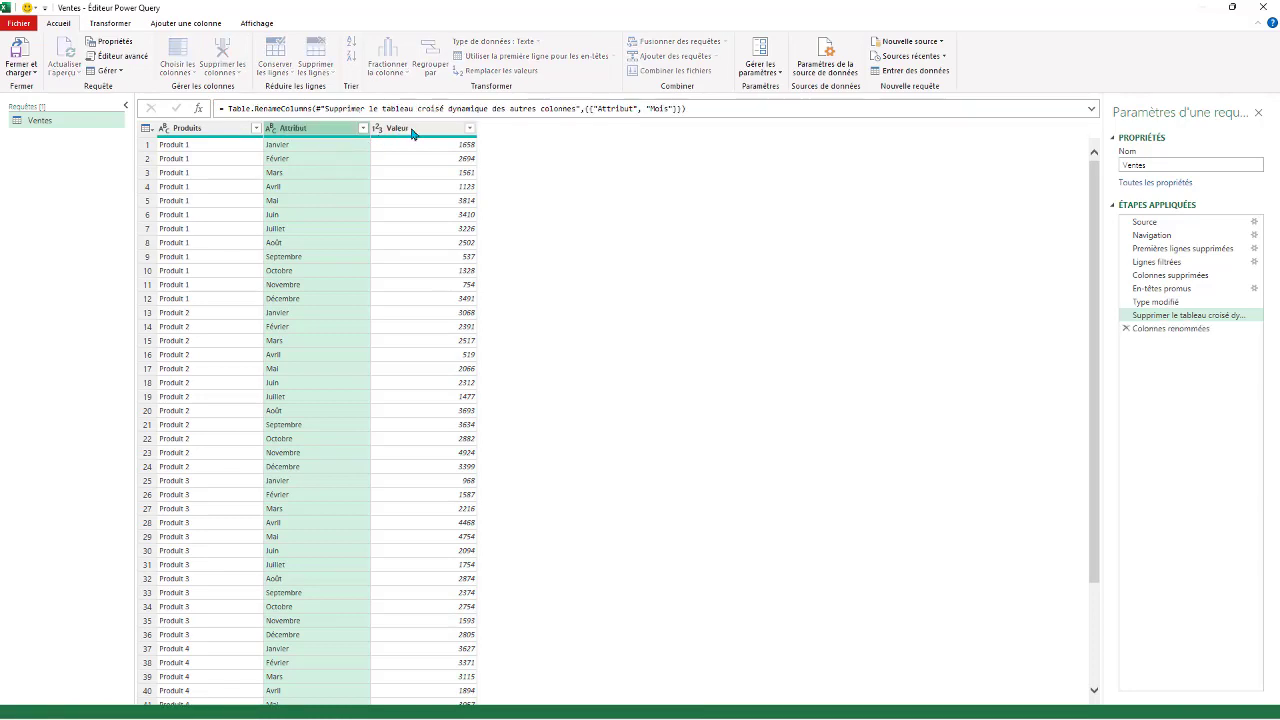
type("Montant")
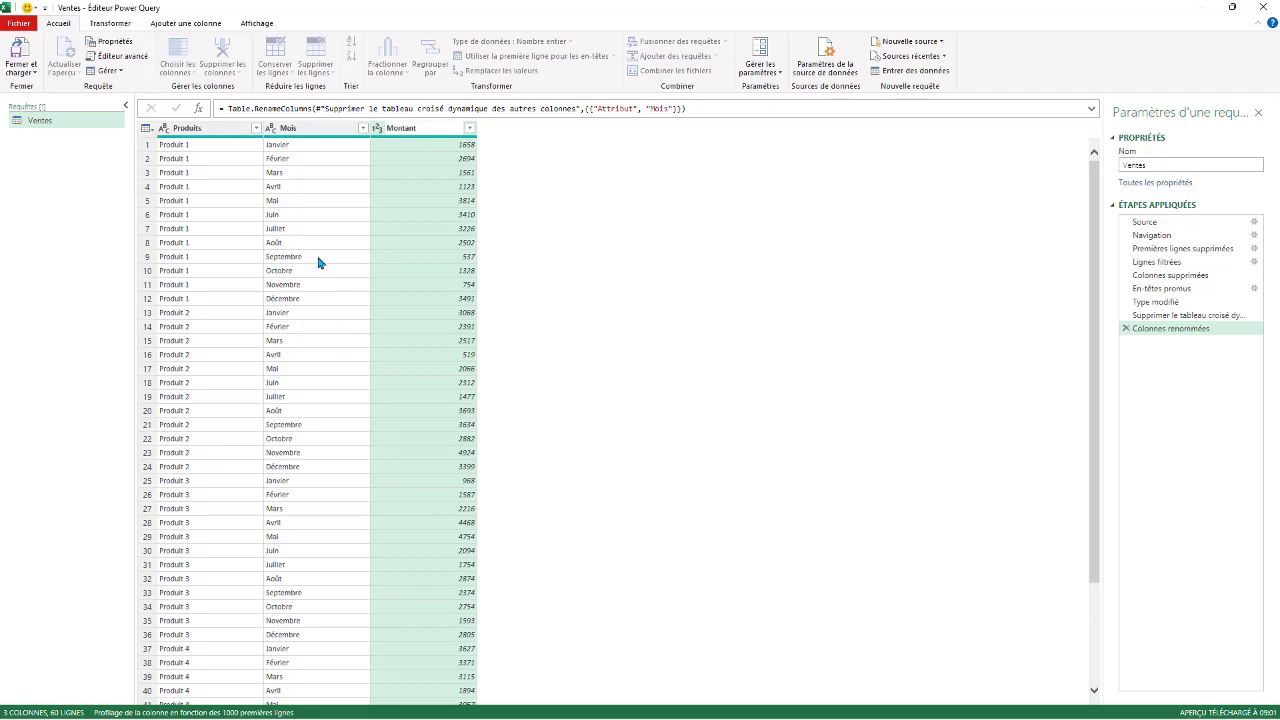
key("Return")
Rename the query as VenteCommercial and look through its unpivoted rows.
left_click(1159, 164)
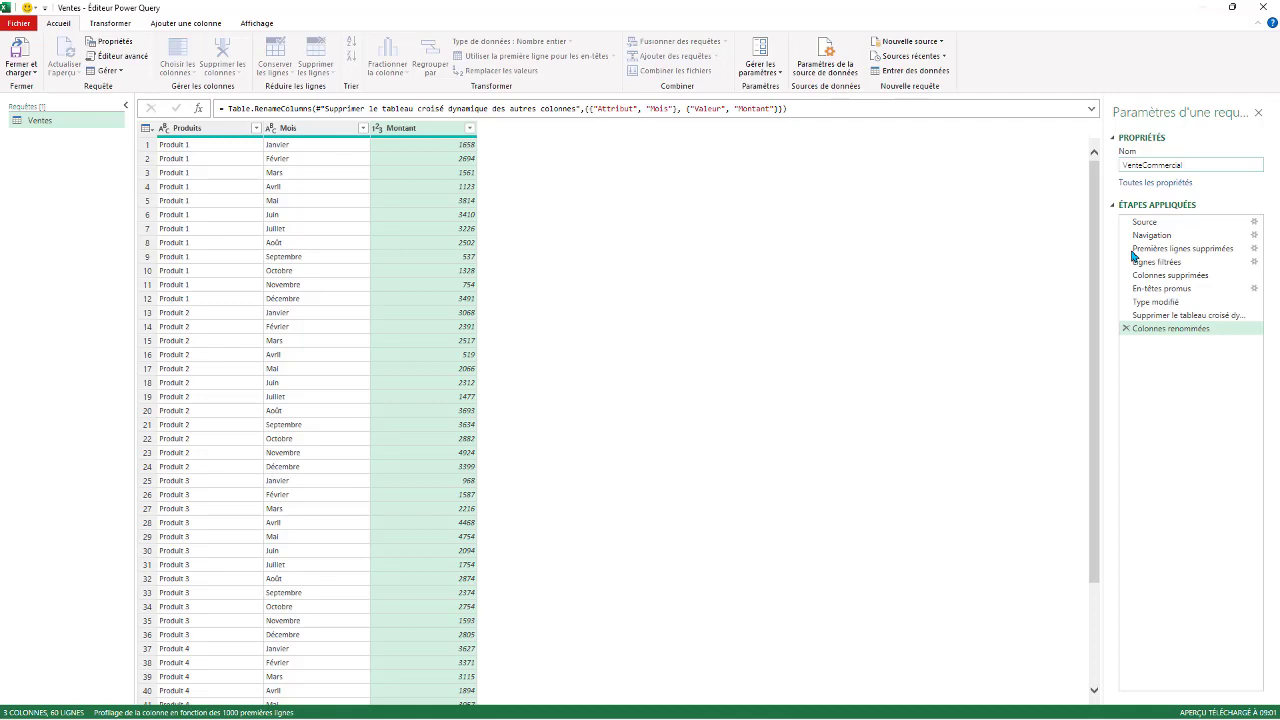
left_click(54, 123)
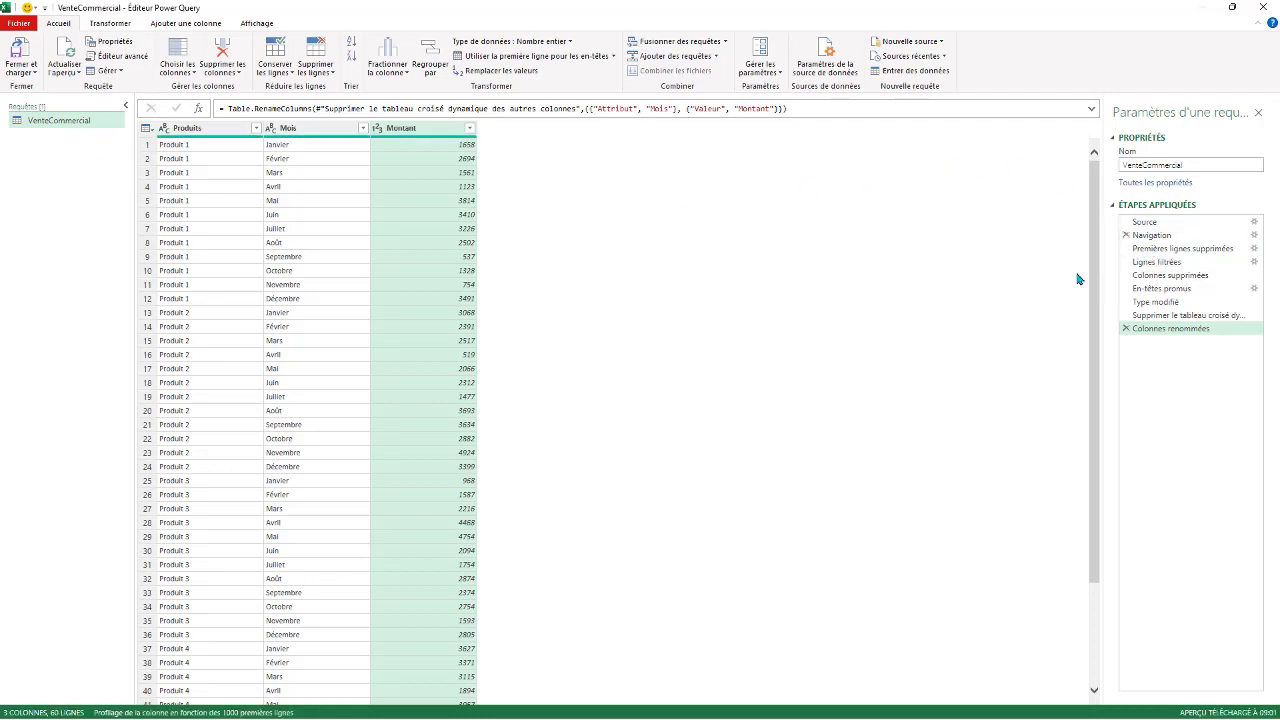
scroll(300, 250, "down", 5)
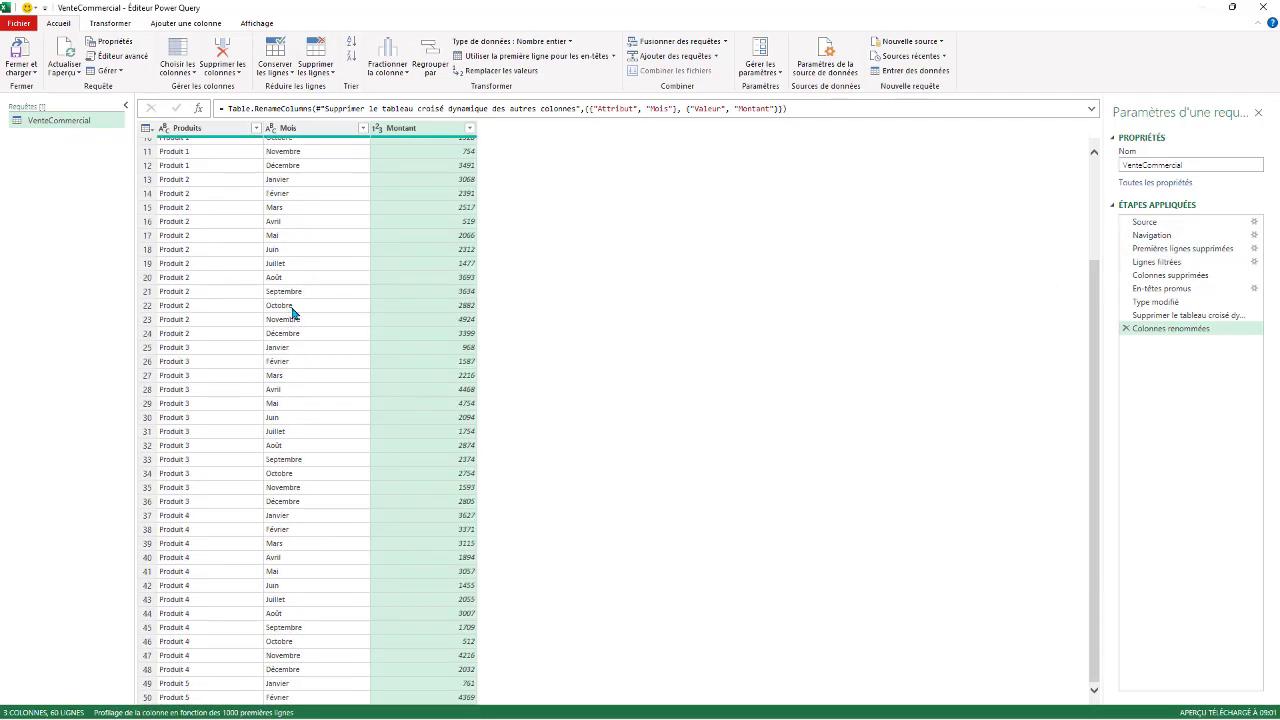
scroll(329, 381, "up", 5)
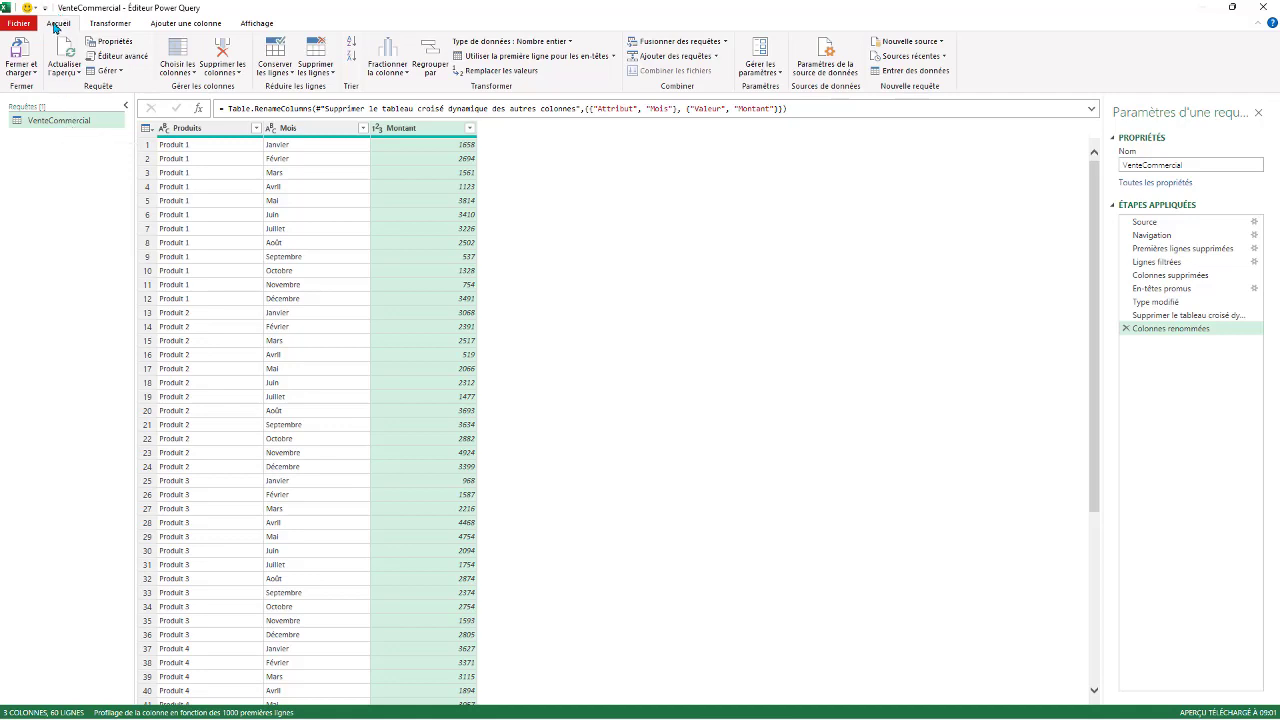
Create a new parameter named Commercial with the description "Sélection du nom du commercial à afficher".
left_click(767, 73)
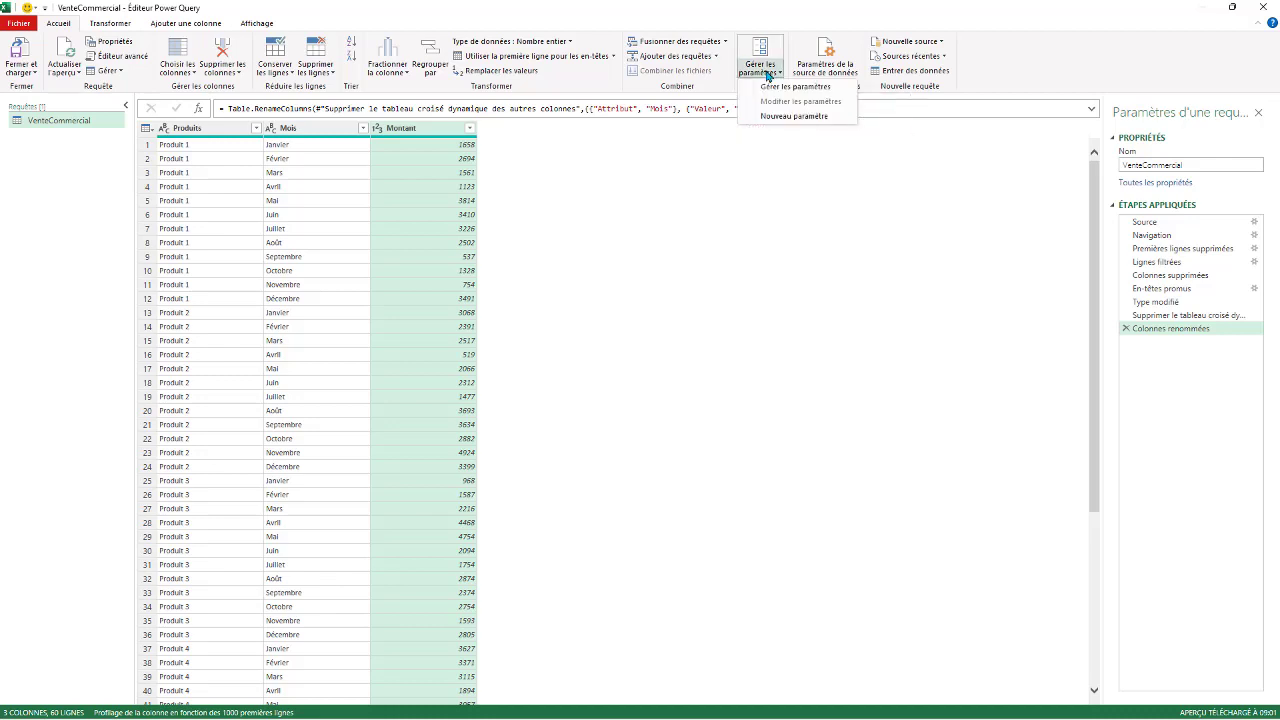
left_click(790, 117)
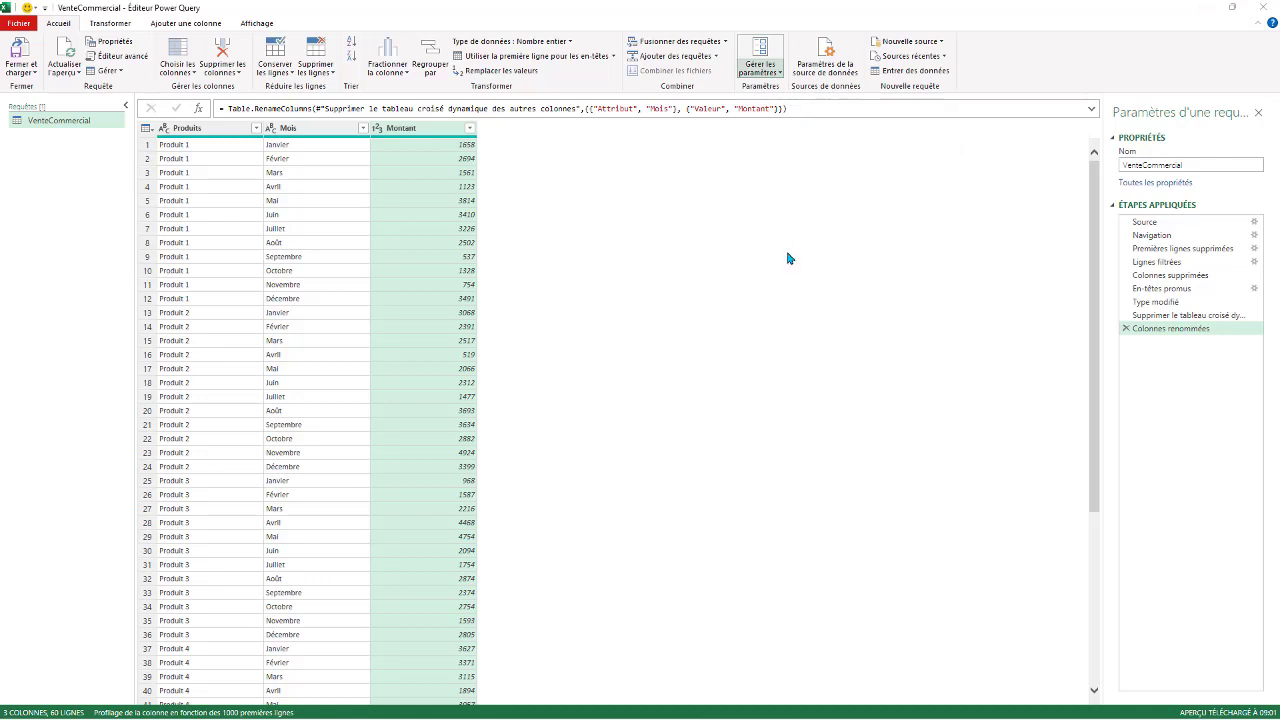
left_click_drag(690, 160, 581, 167)
left_click(580, 209)
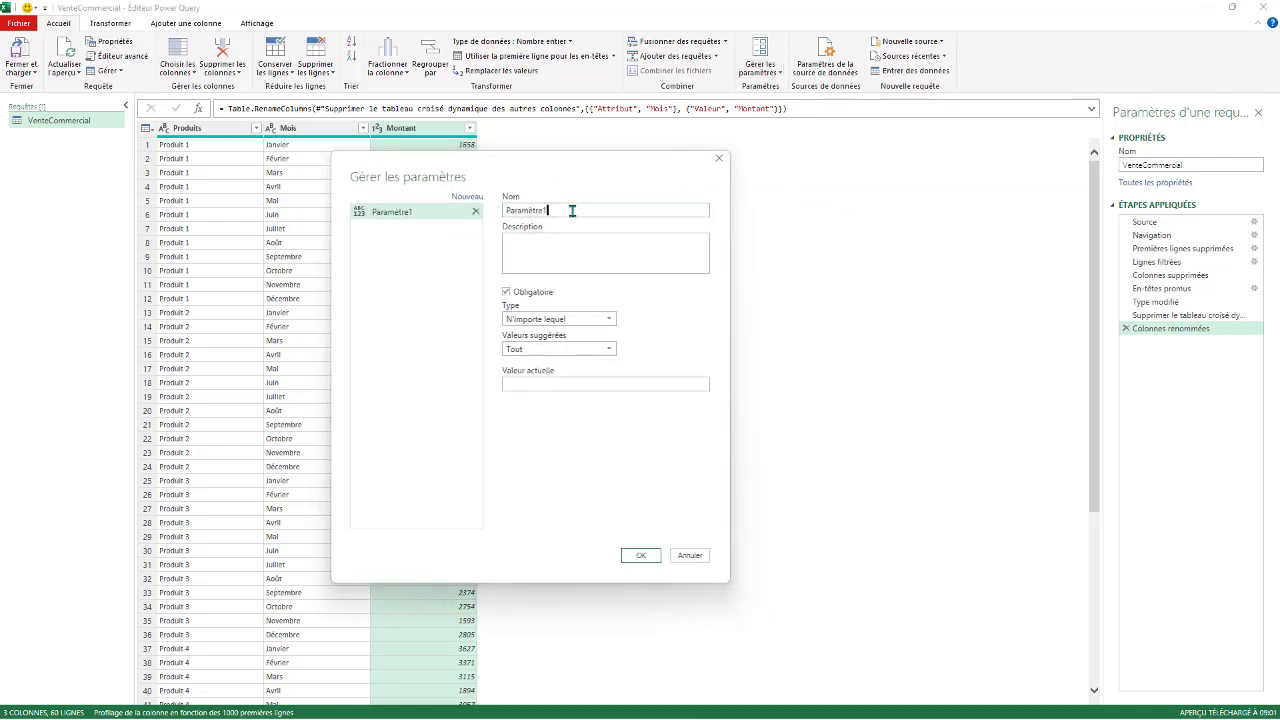
double_click(560, 210)
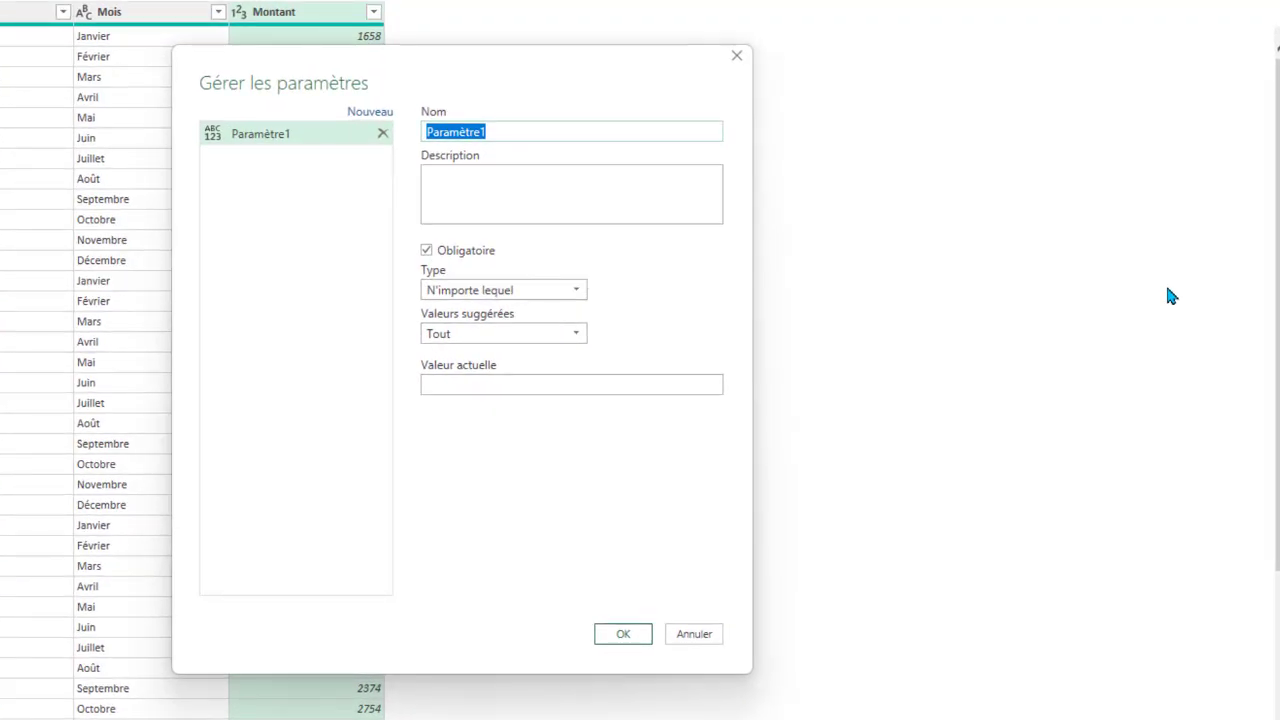
type("Commercial")
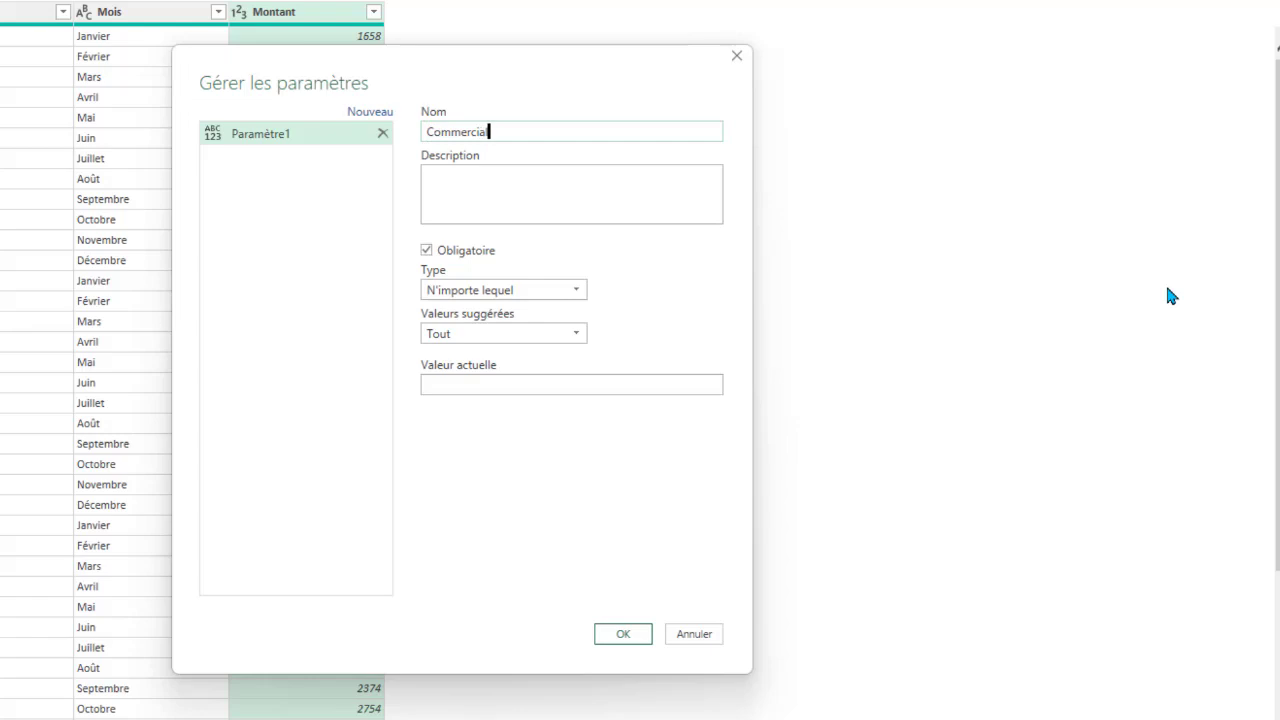
left_click(479, 178)
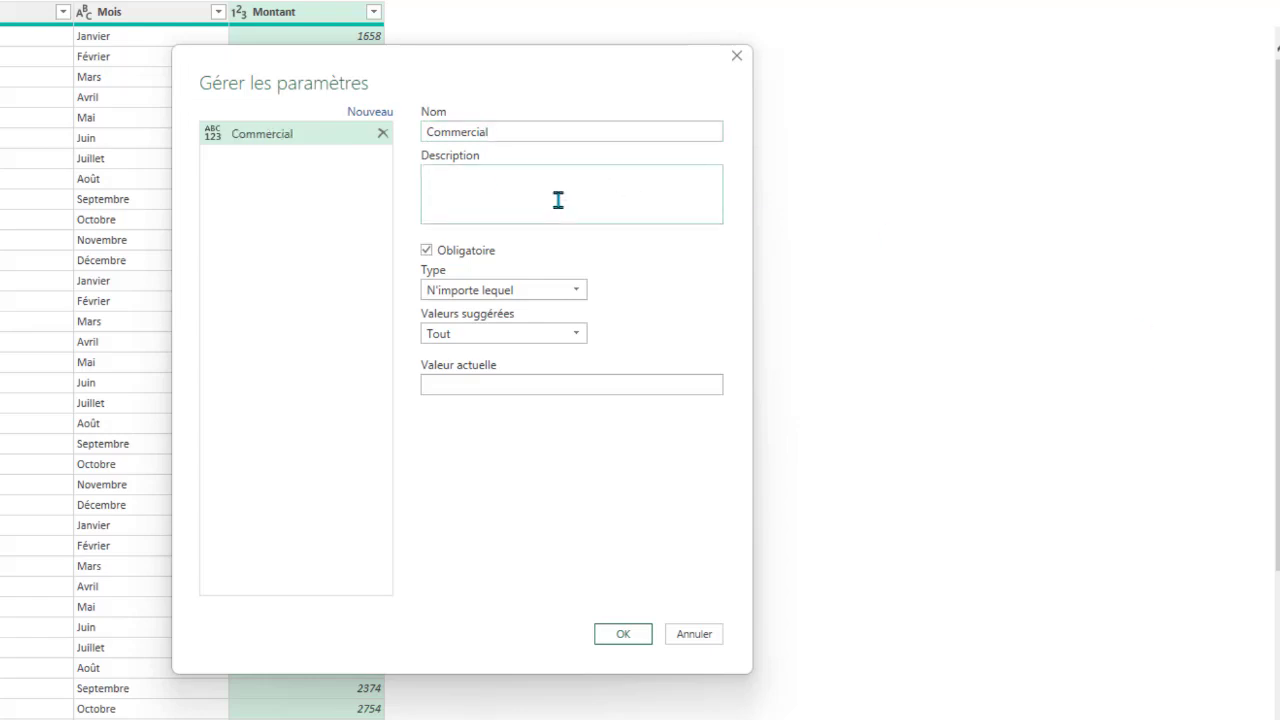
type("Sélection du nom du commercial à afficher")
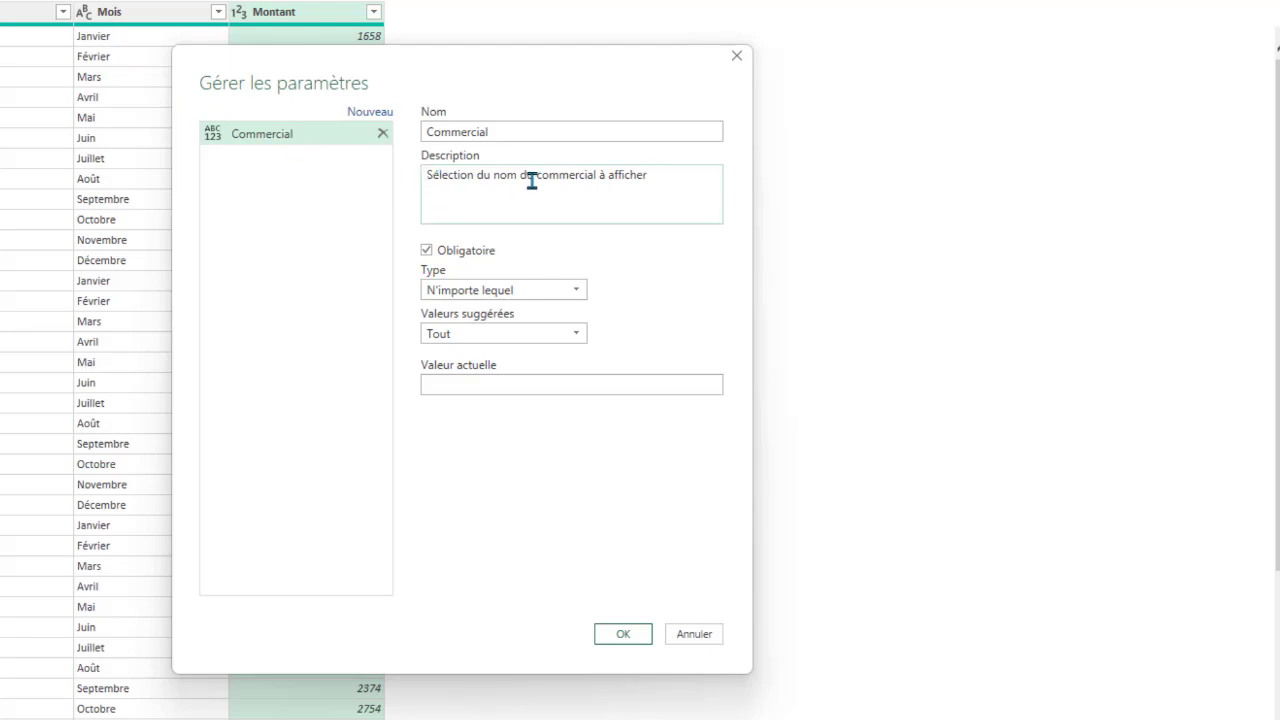
Set the Commercial parameter's type to Texte, enter the salesperson's first name as its current value, and save it.
left_click(584, 290)
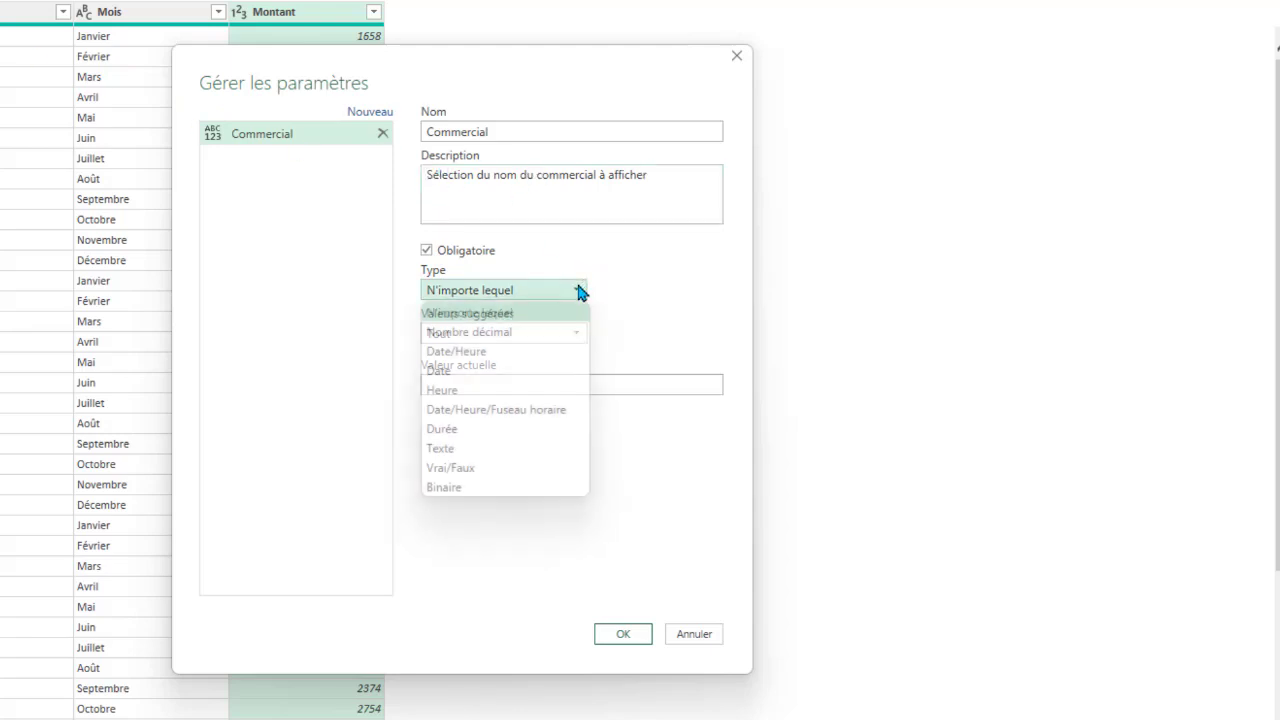
left_click(444, 450)
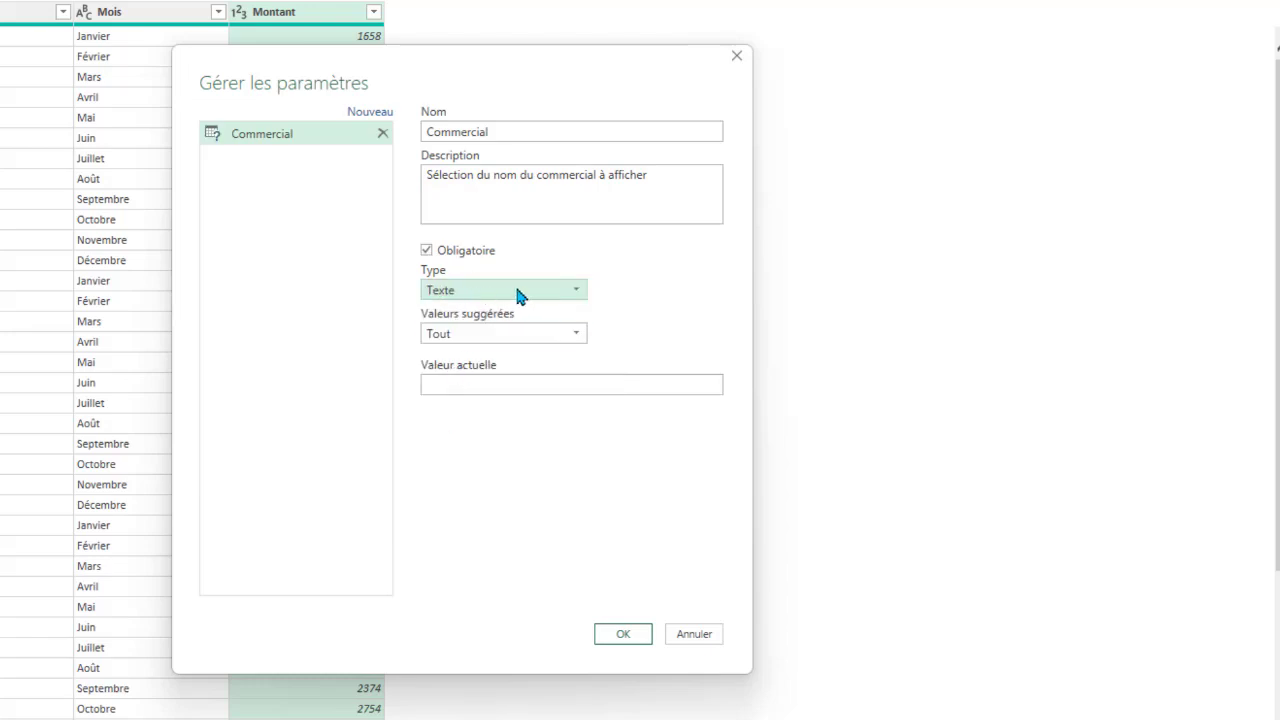
left_click(468, 384)
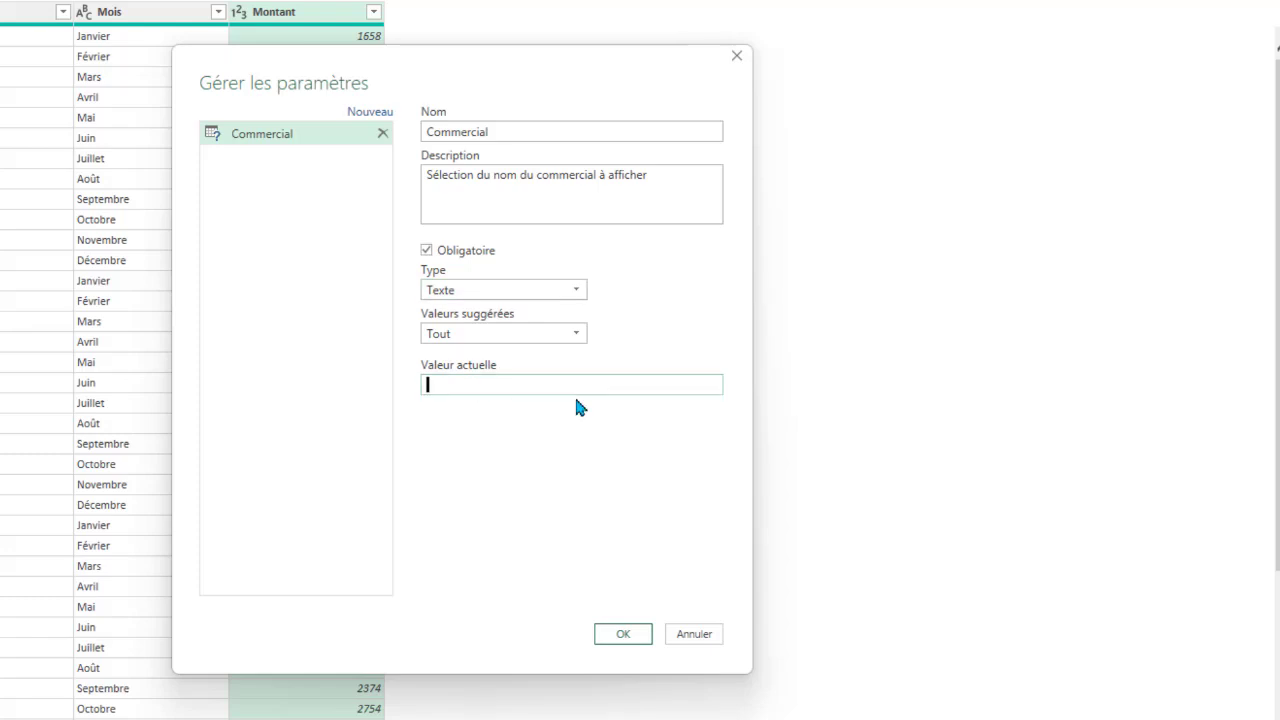
type("Jacques")
left_click(622, 636)
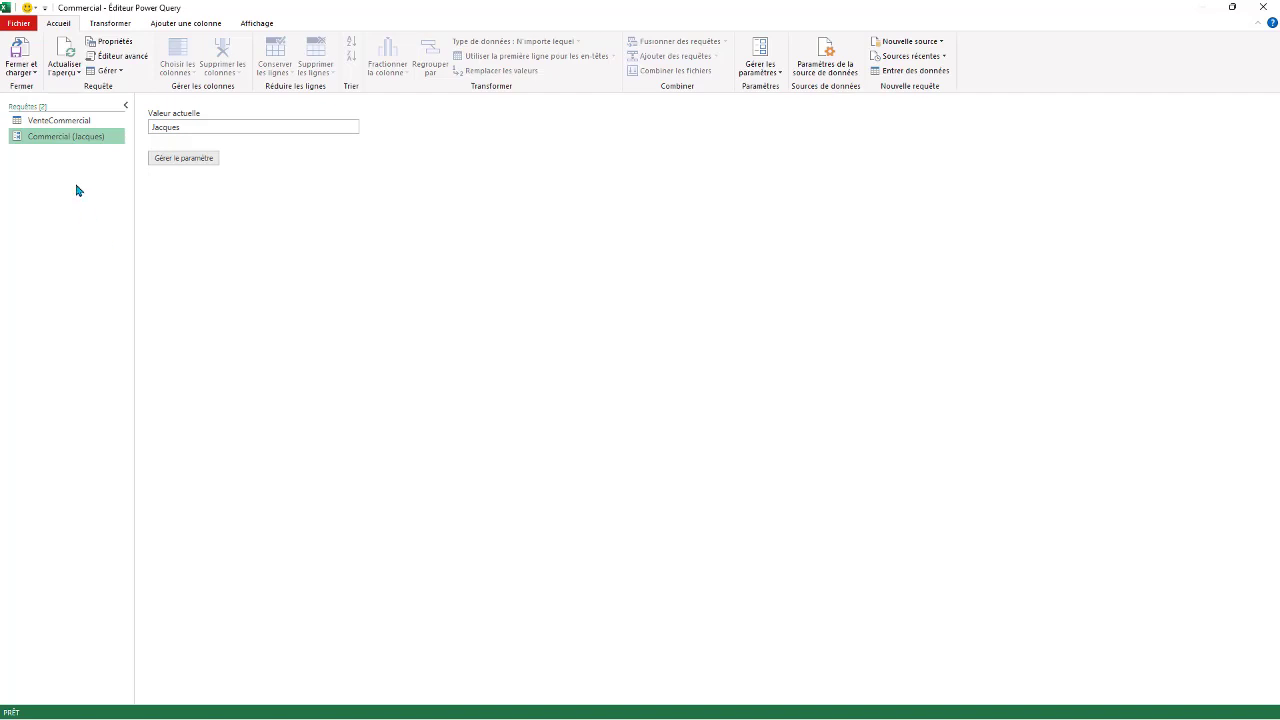
Examine the Commercial parameter and the salesperson's file name in the path of VenteCommercial's Source step, leaving the formula as is.
mouse_move(85, 141)
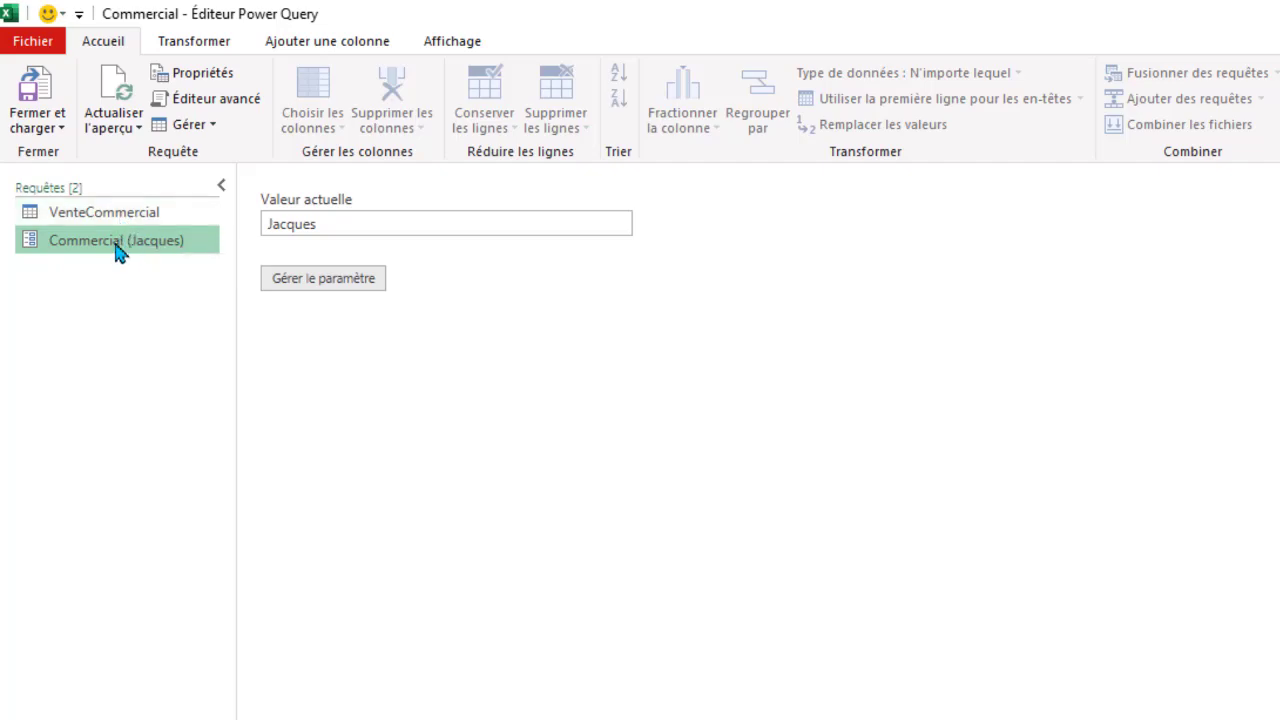
left_click(106, 213)
left_click(122, 241)
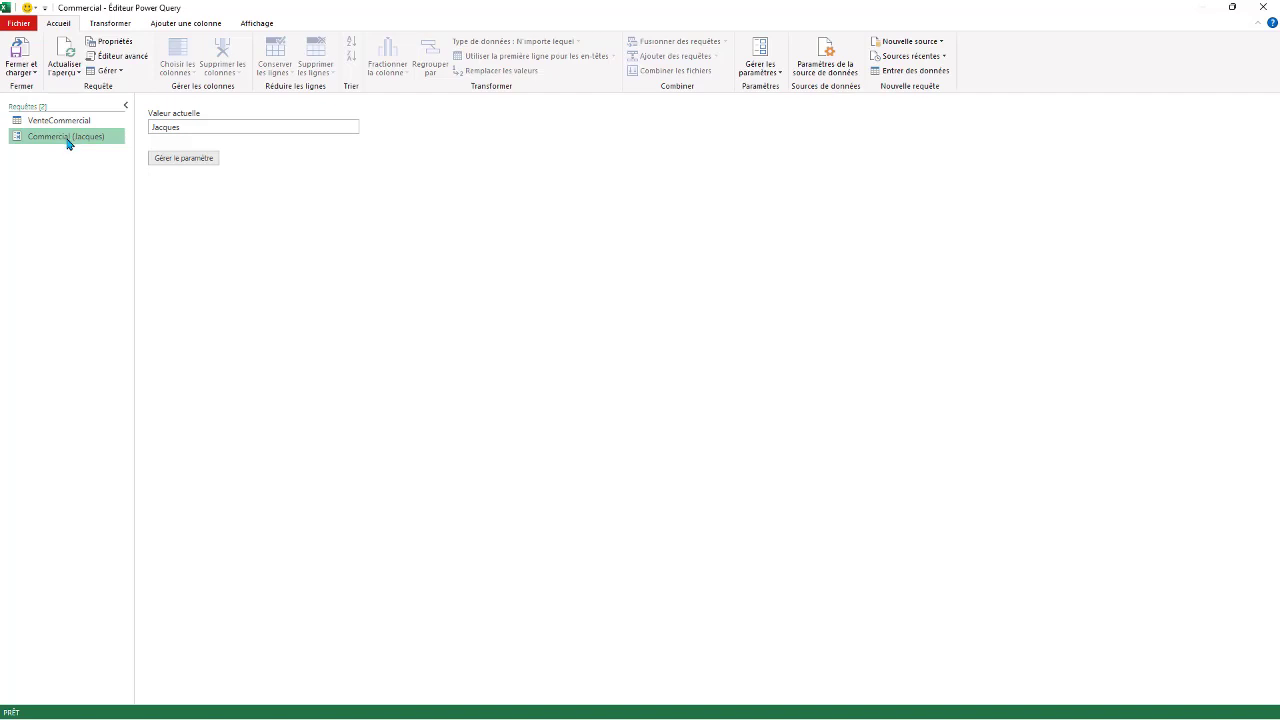
left_click(66, 120)
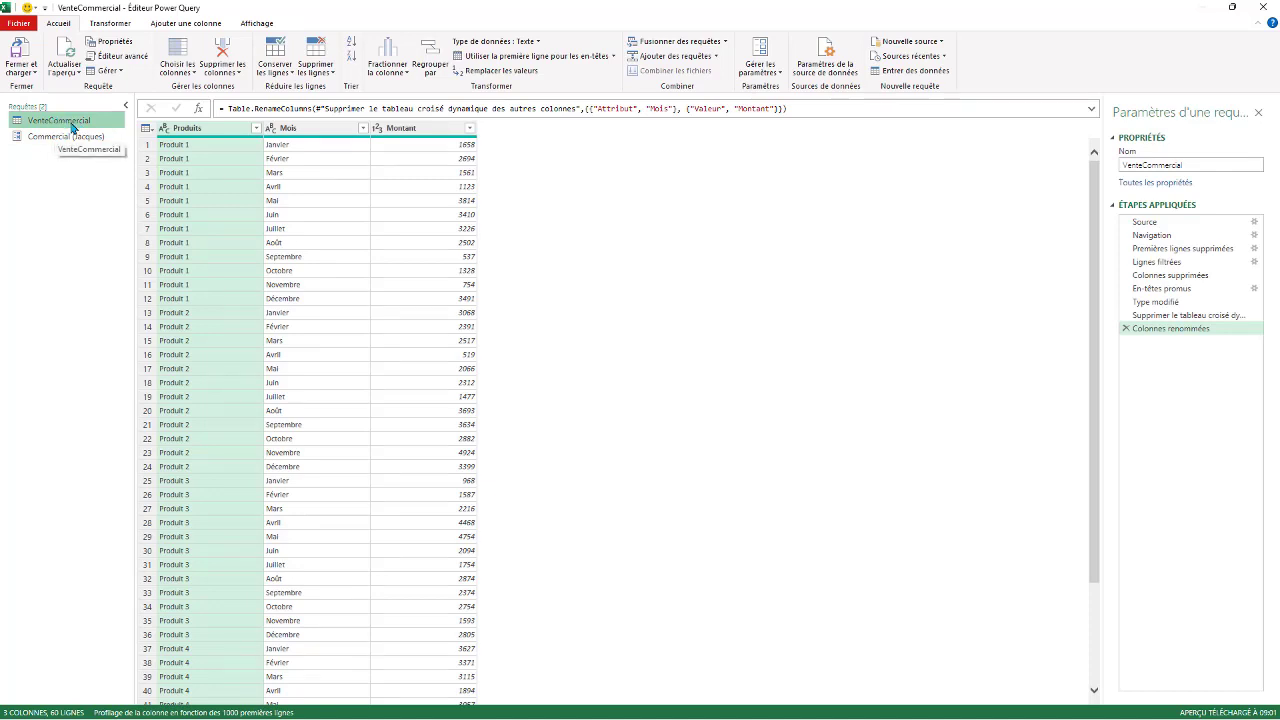
left_click(1143, 222)
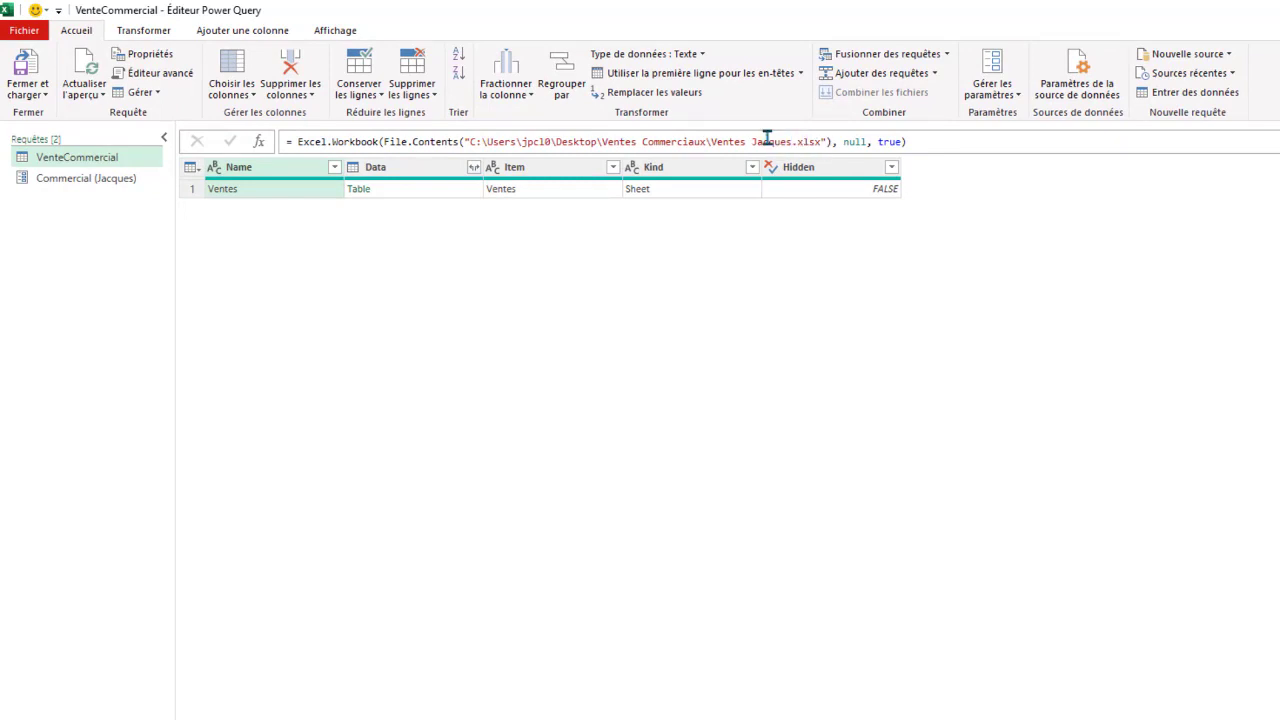
left_click_drag(753, 142, 790, 145)
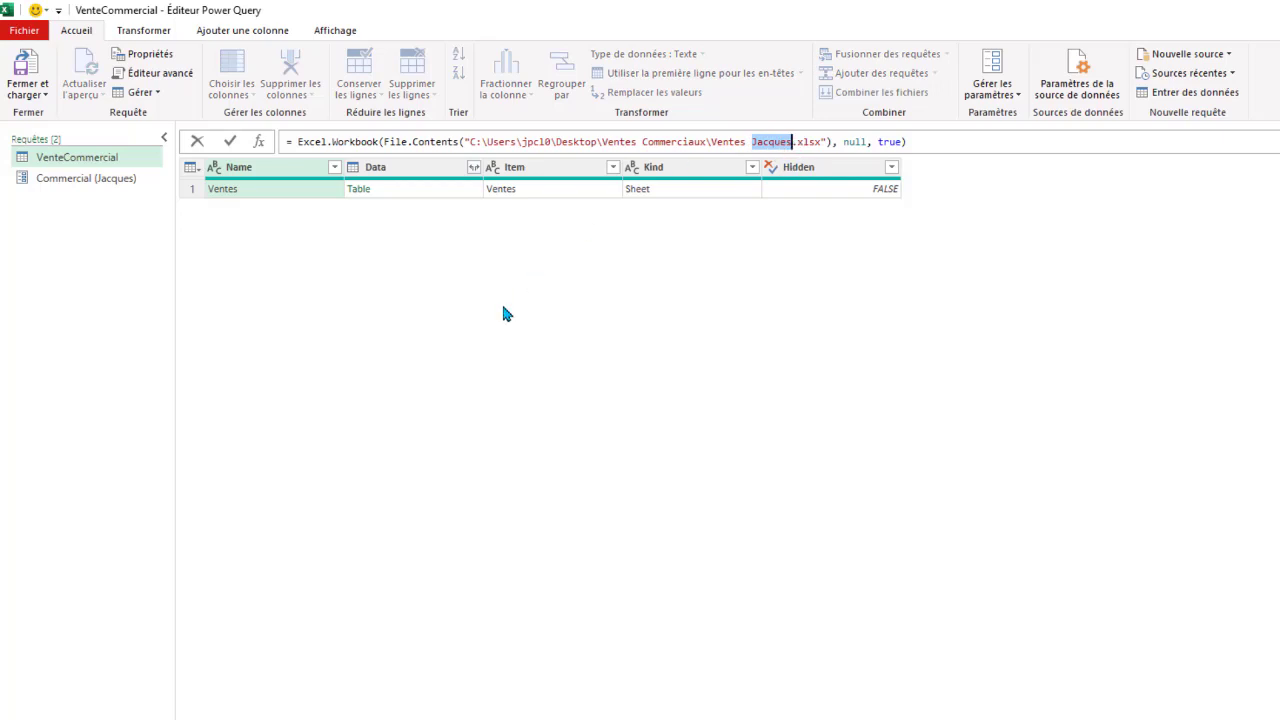
key("Escape")
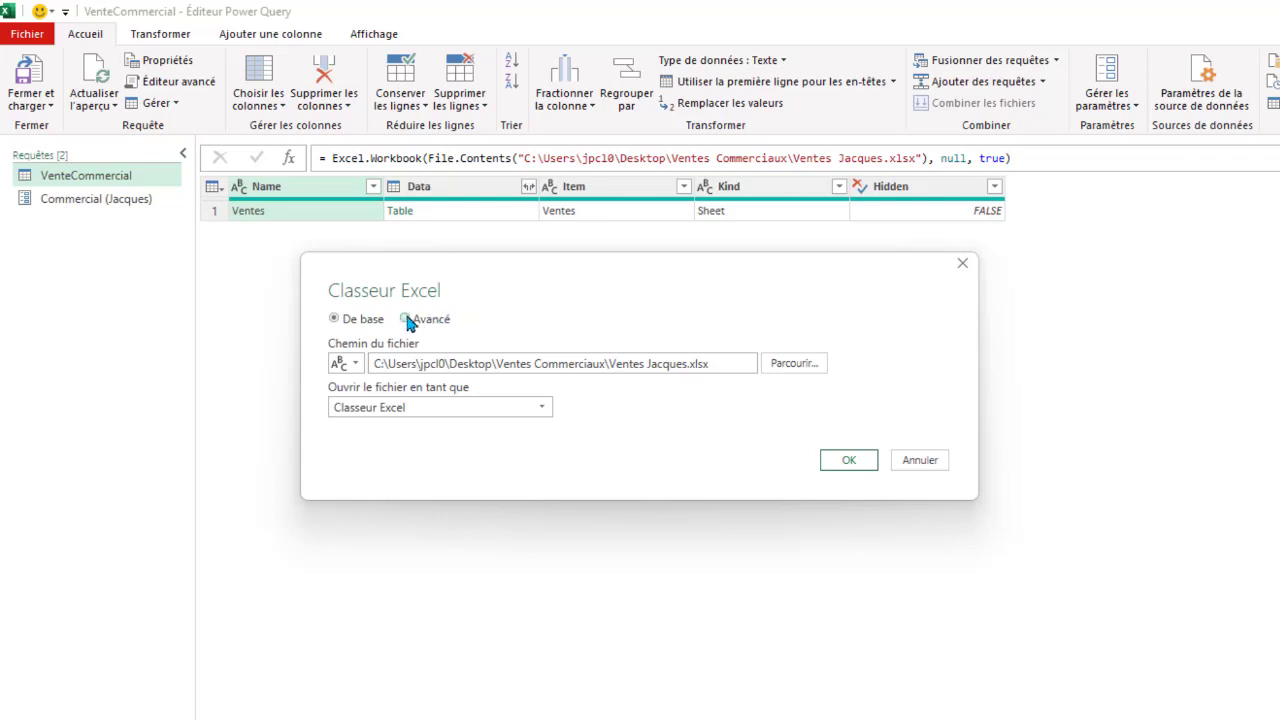
Switch the Source step's file path to advanced parts and remove the salesperson's name and extension after "Ventes " from the first part.
left_click(405, 319)
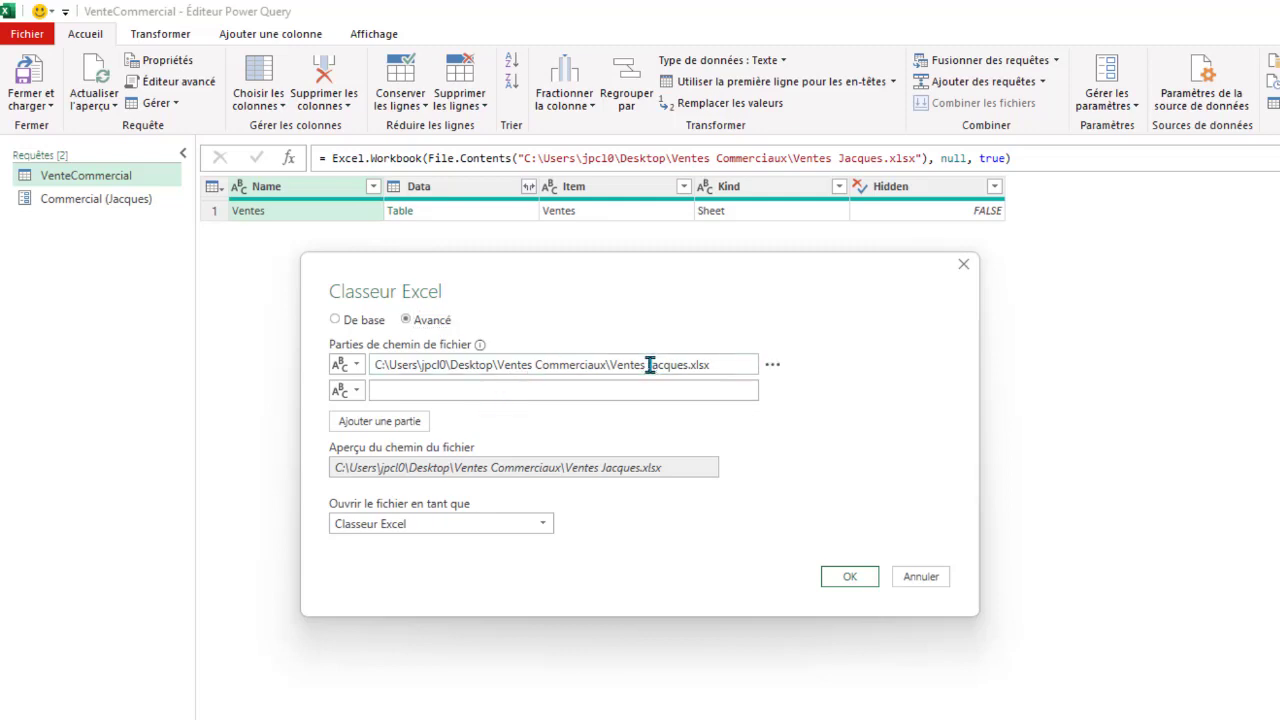
left_click_drag(650, 364, 743, 360)
key("BackSpace")
Make the second part of the file path a parameter and assign the Commercial parameter to it.
left_click(358, 393)
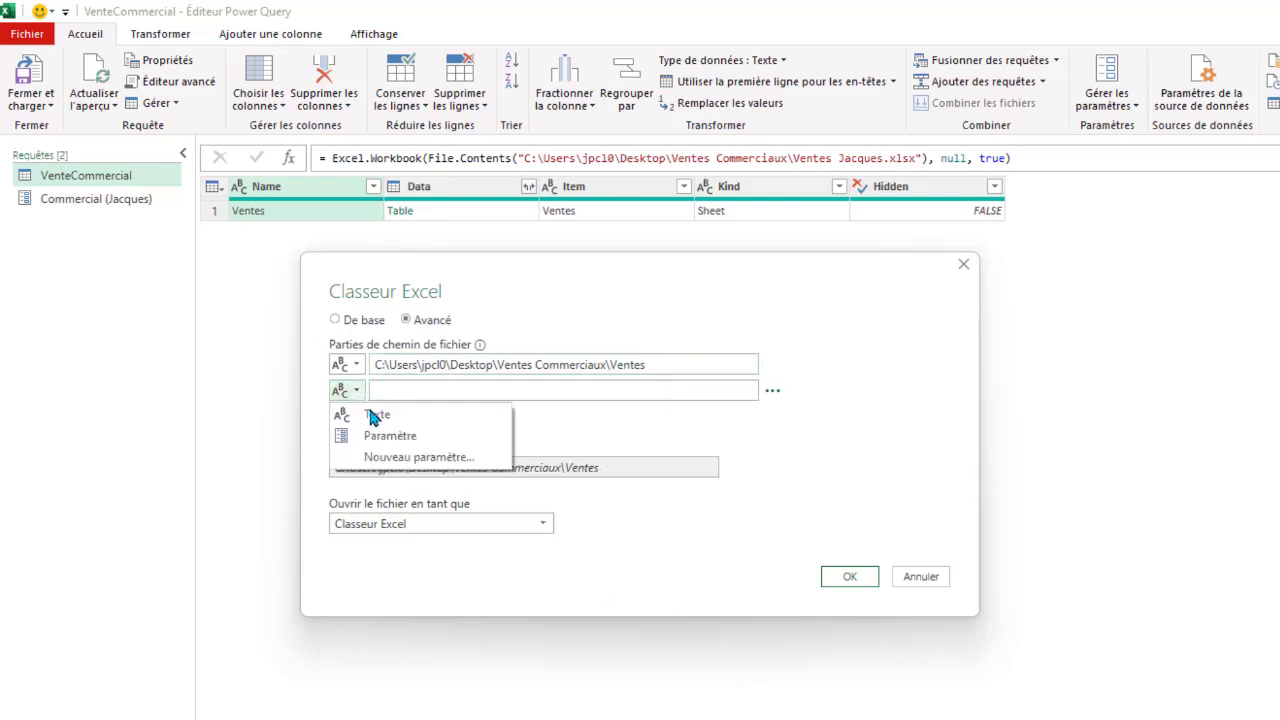
left_click(387, 437)
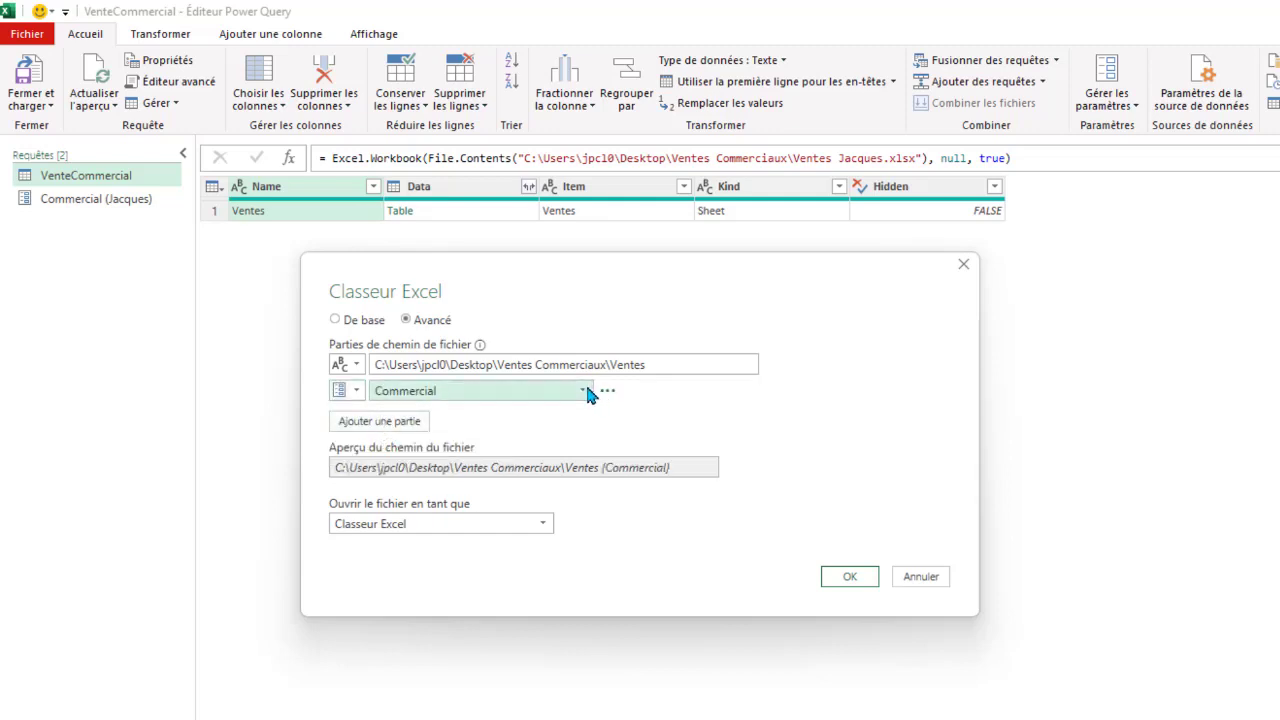
left_click(583, 391)
left_click(422, 414)
Add ".xlsx" as a third text part of the file path, apply the new source and display the Colonnes renommées step.
left_click(390, 423)
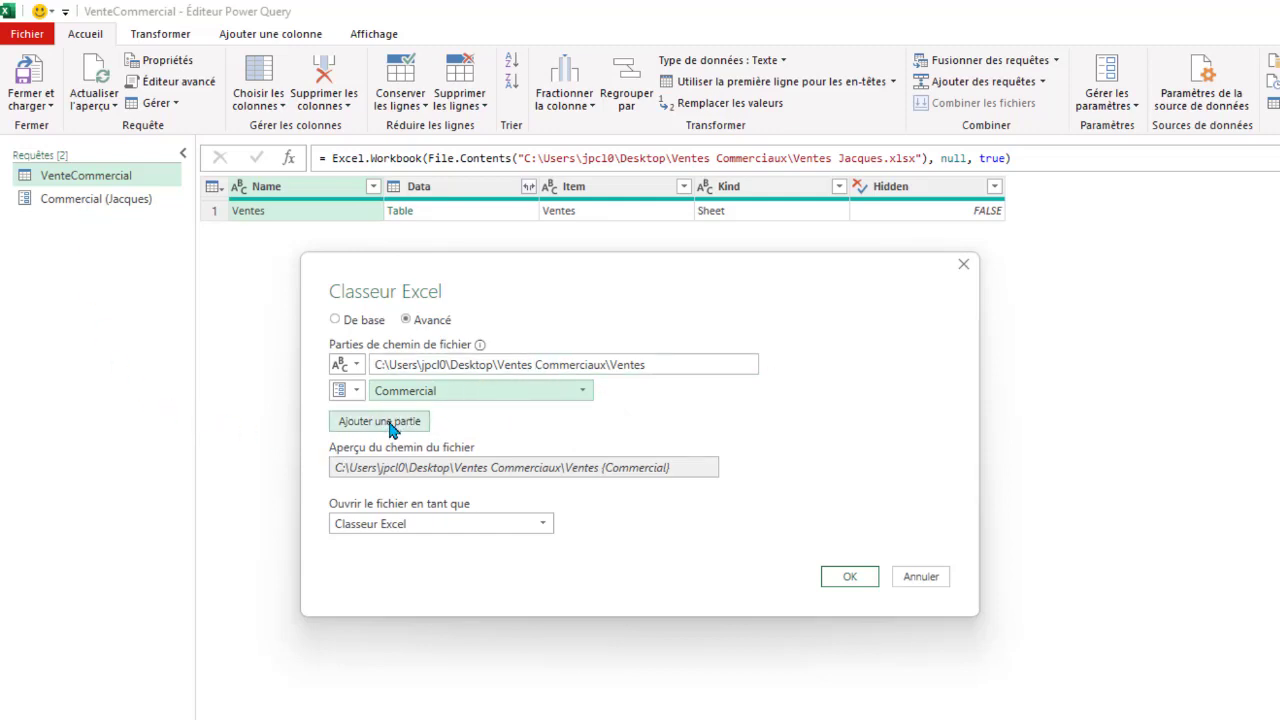
left_click(396, 416)
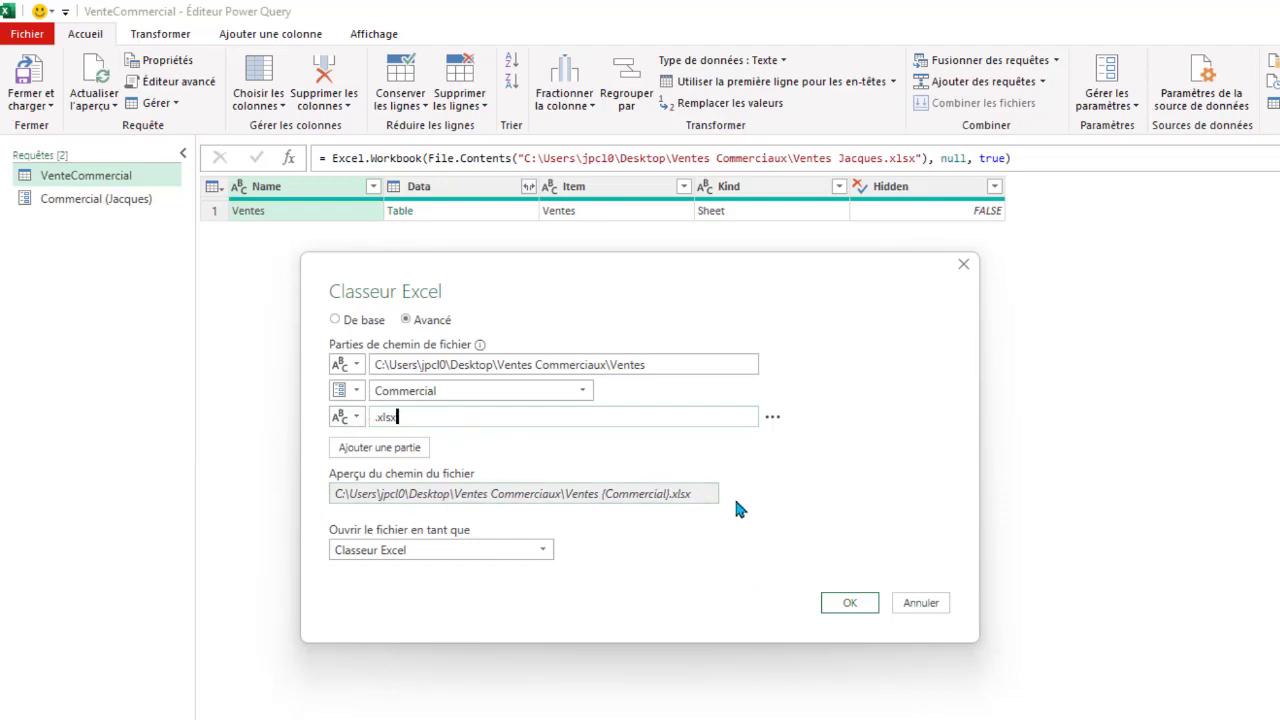
left_click(852, 601)
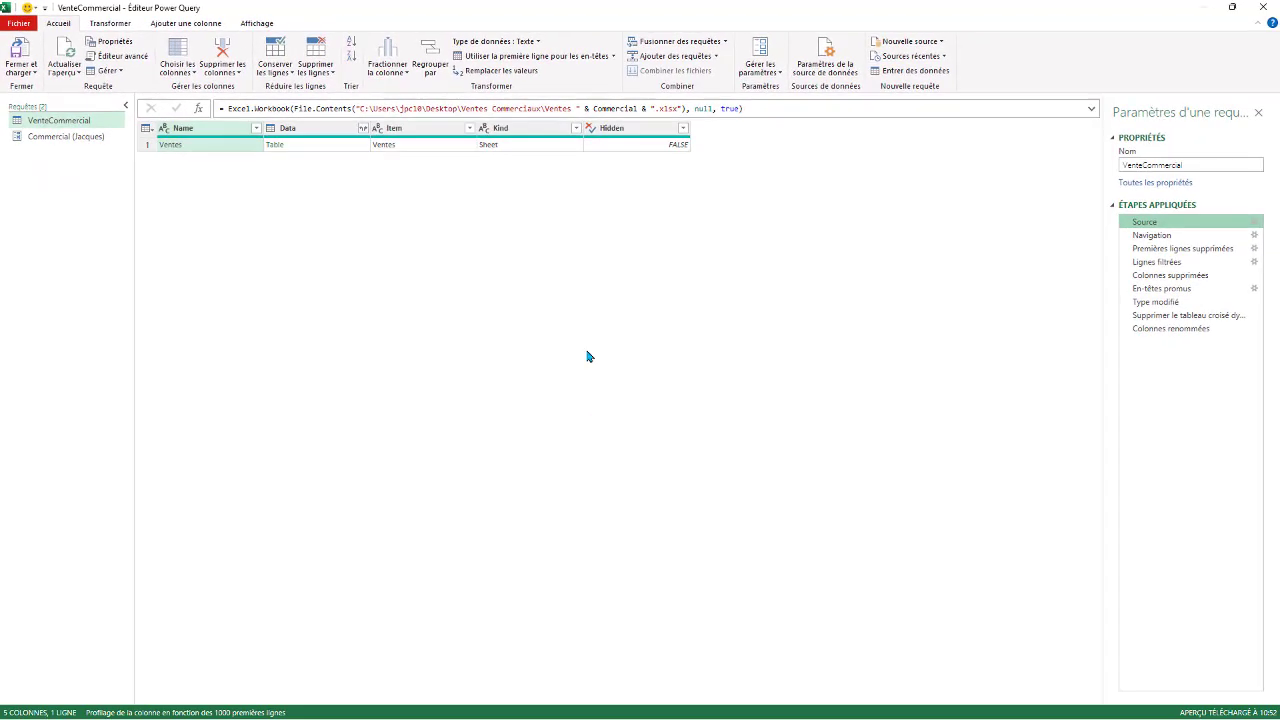
left_click(1165, 329)
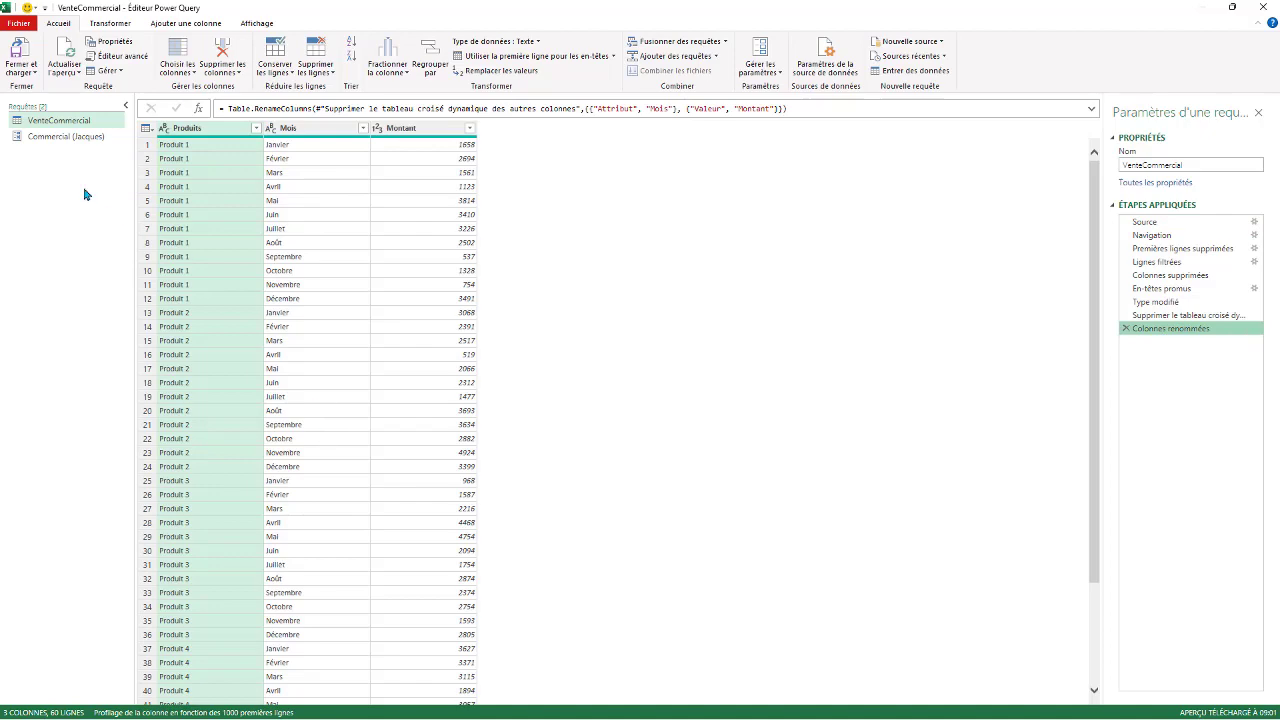
Set the Commercial parameter's current value to a second salesperson's first name and display the VenteCommercial query.
left_click(60, 138)
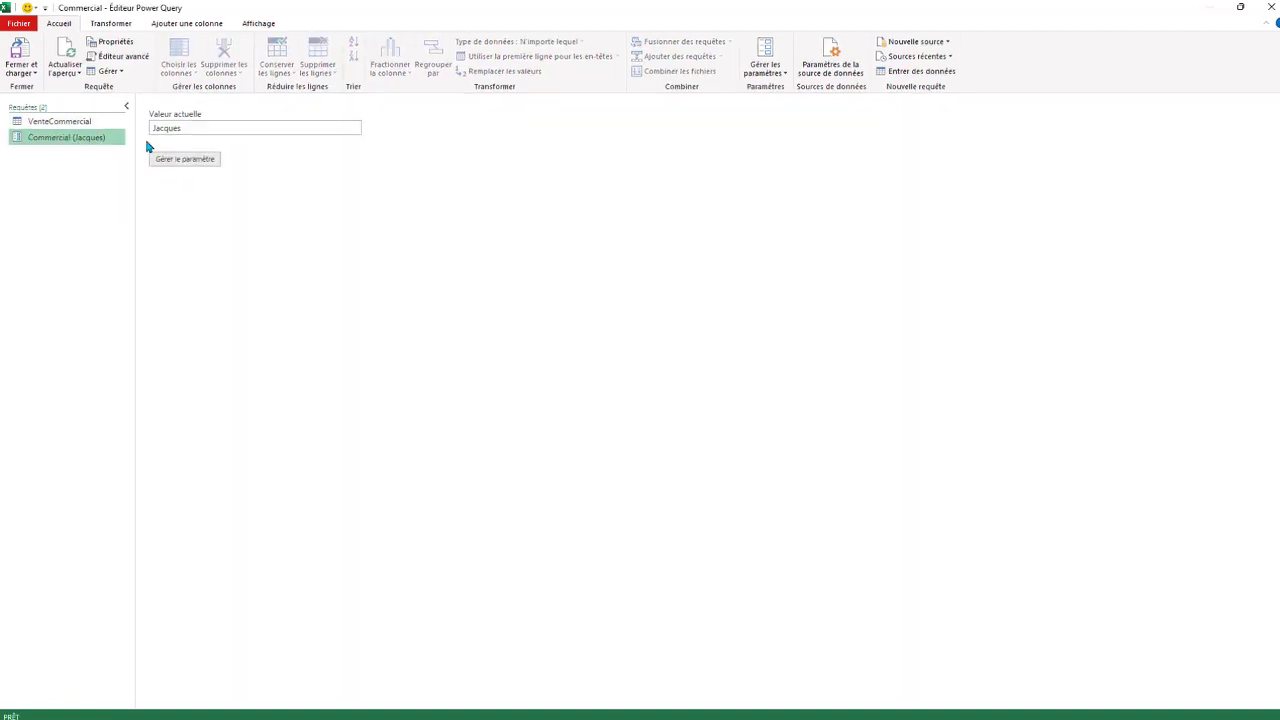
left_click_drag(285, 187, 168, 179)
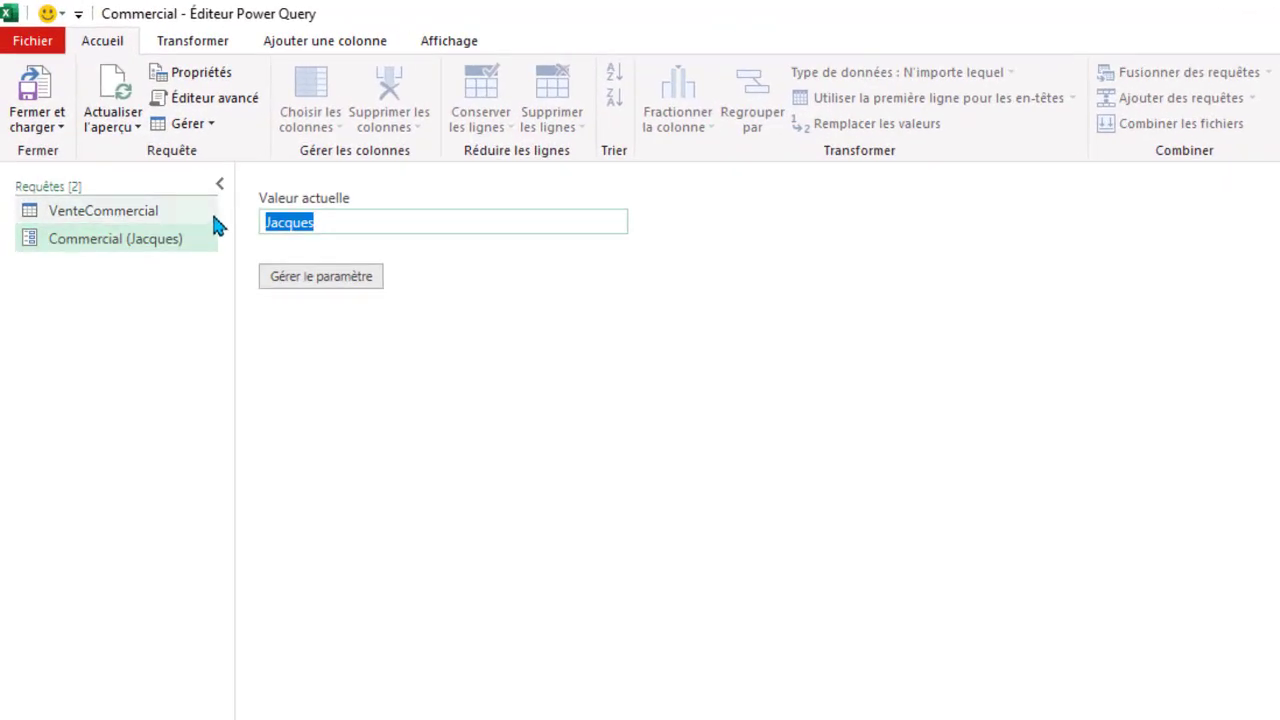
type("paul")
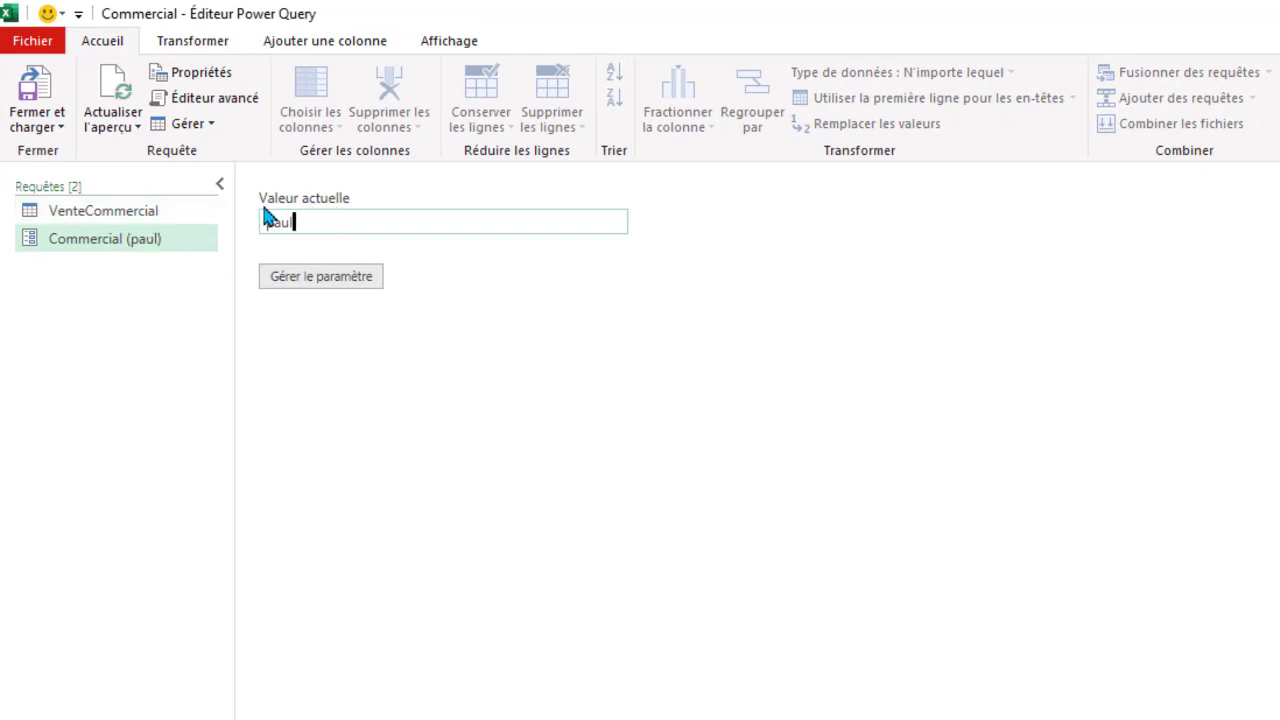
left_click(143, 213)
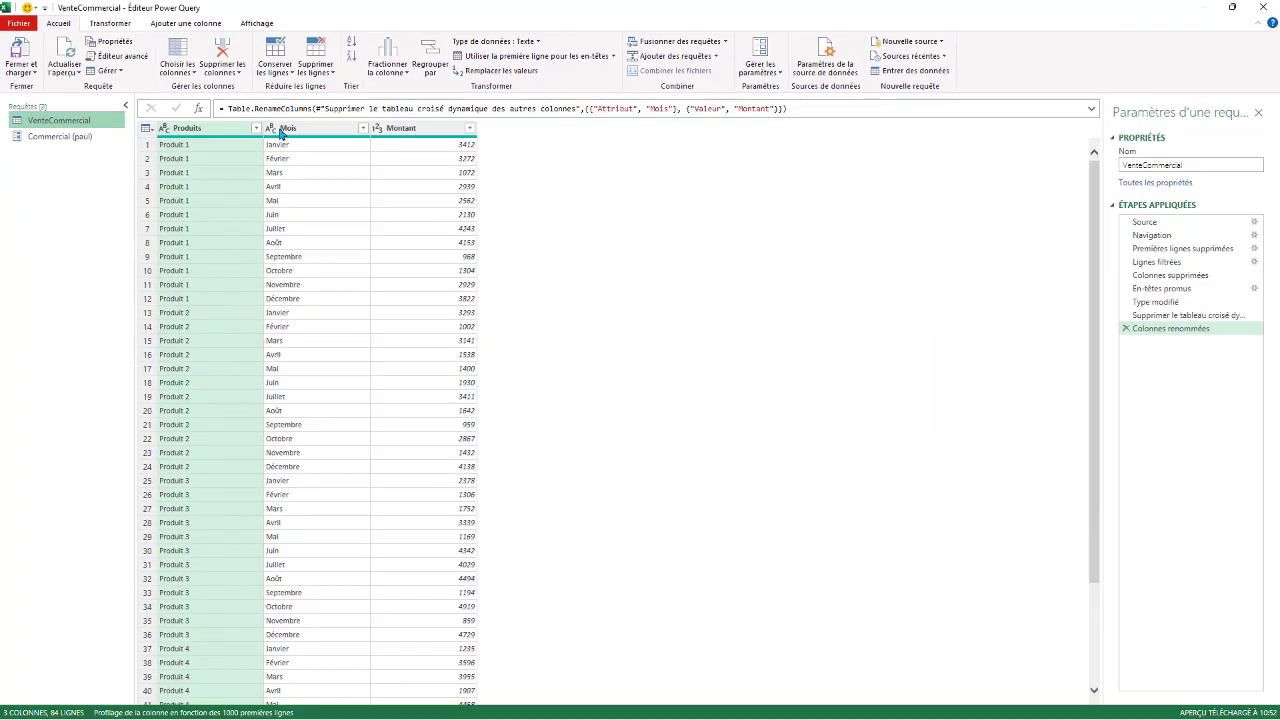
Check which salesperson's sheet the query loads by previewing the Source step's table and the Navigation step.
left_click(1155, 224)
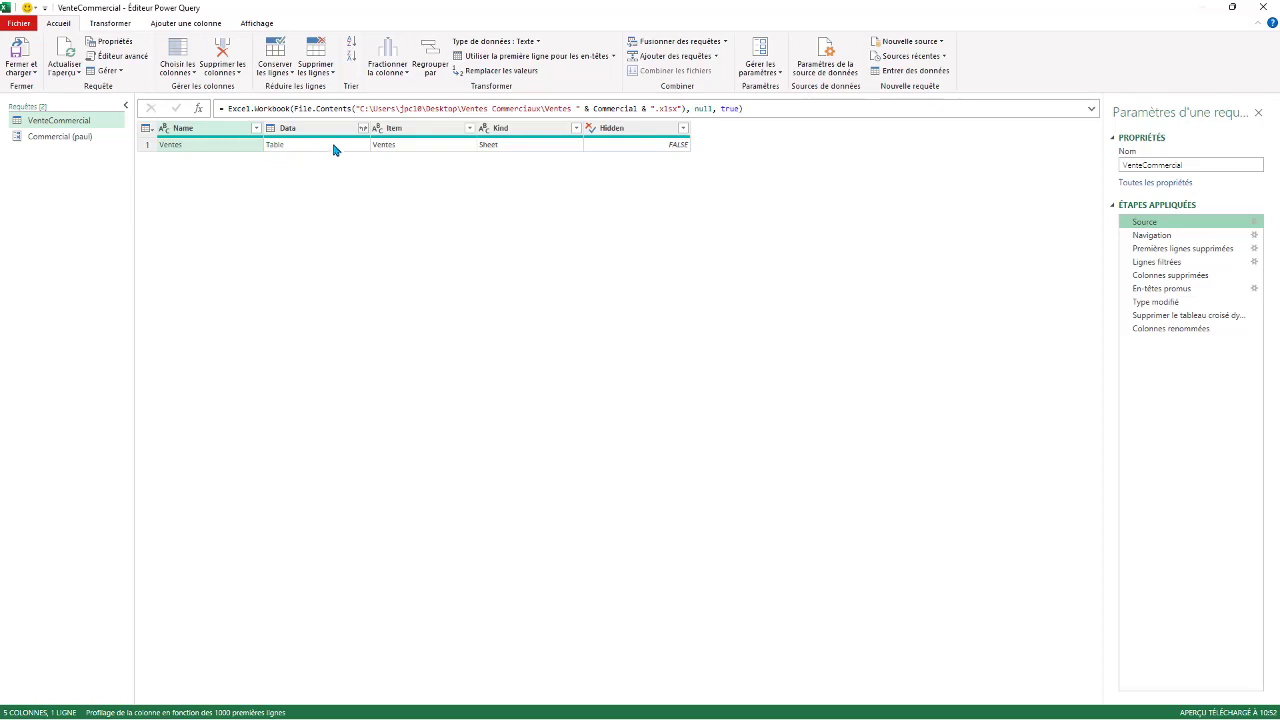
left_click(362, 148)
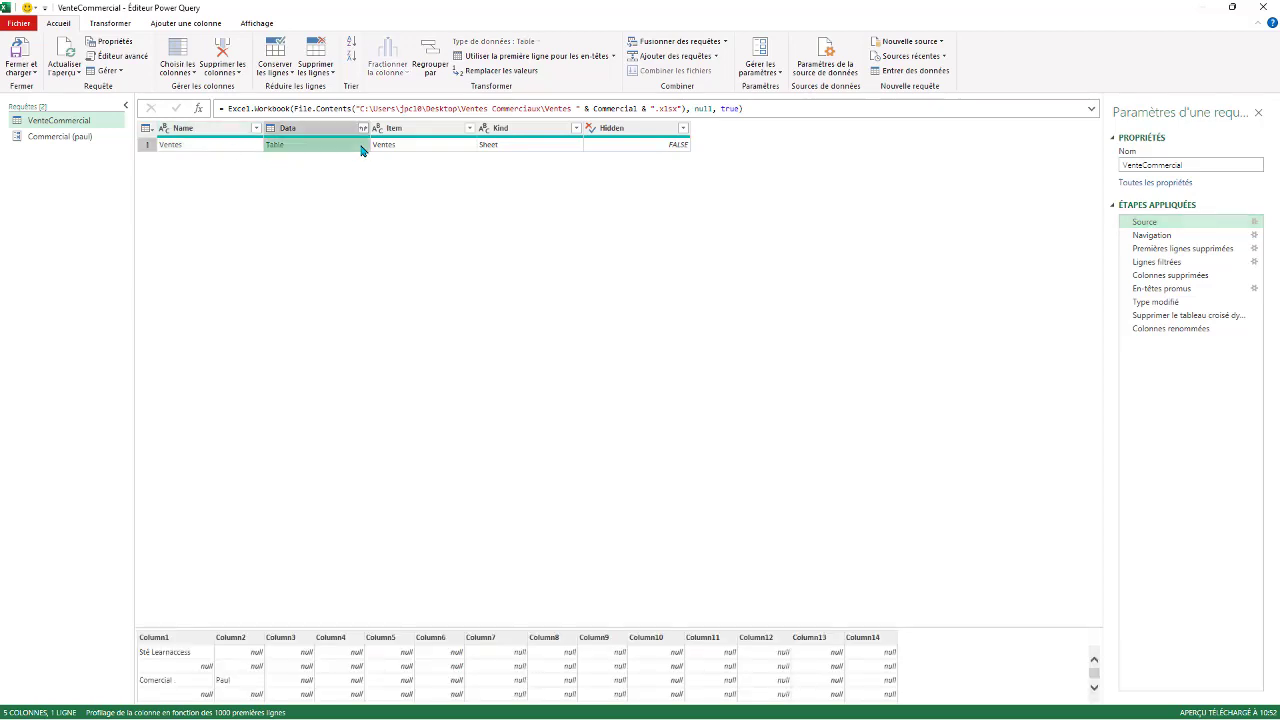
left_click(1135, 235)
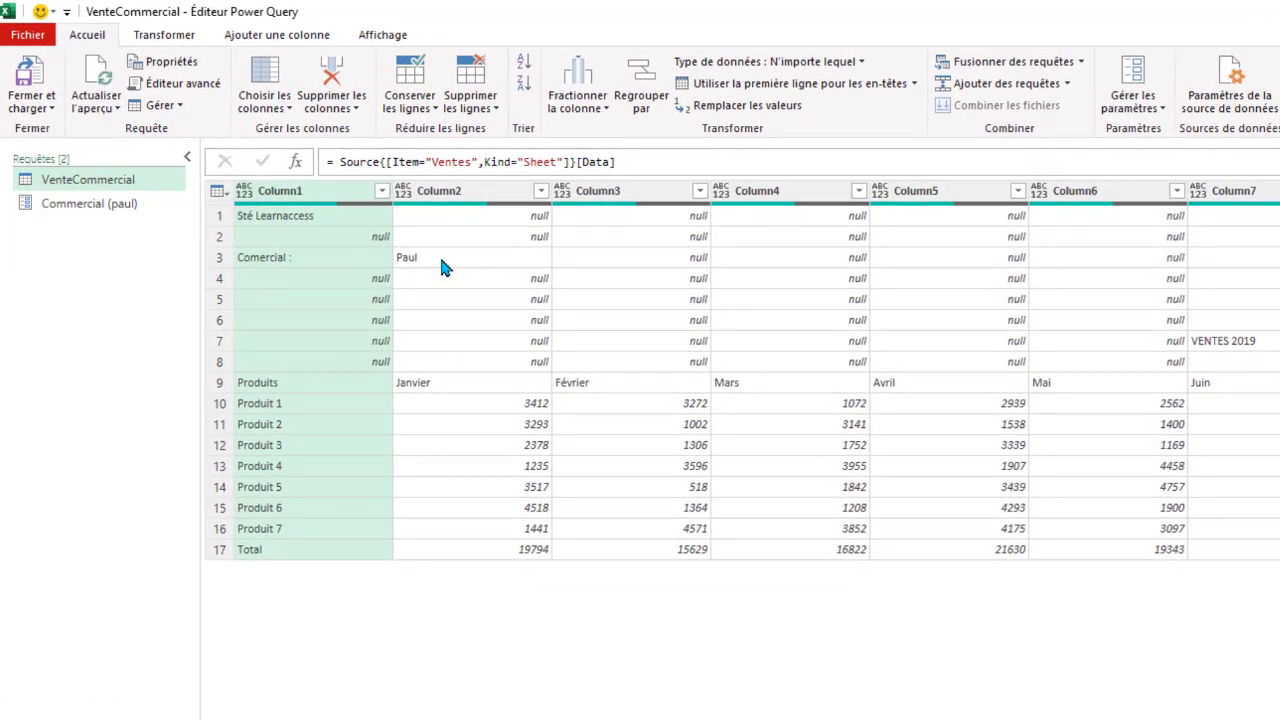
Set the Commercial parameter's current value to a third salesperson's first name and look through the rows of VenteCommercial.
left_click(86, 212)
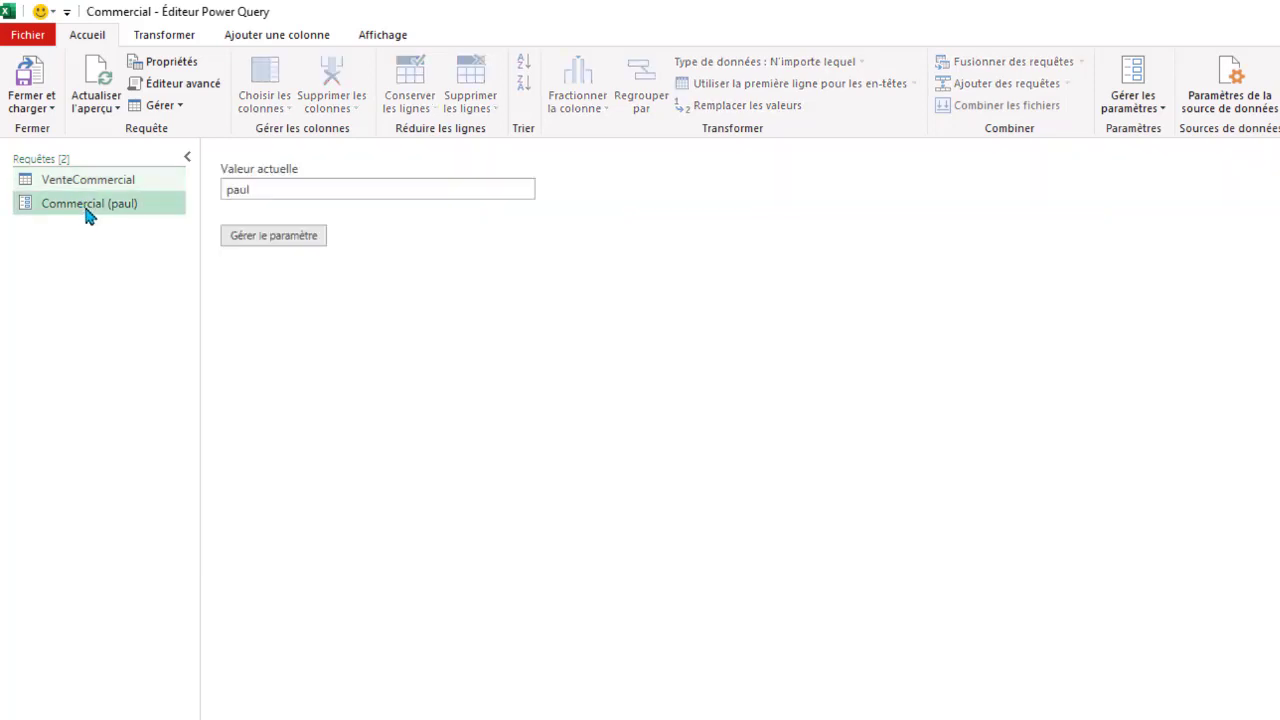
double_click(252, 190)
type("Marie")
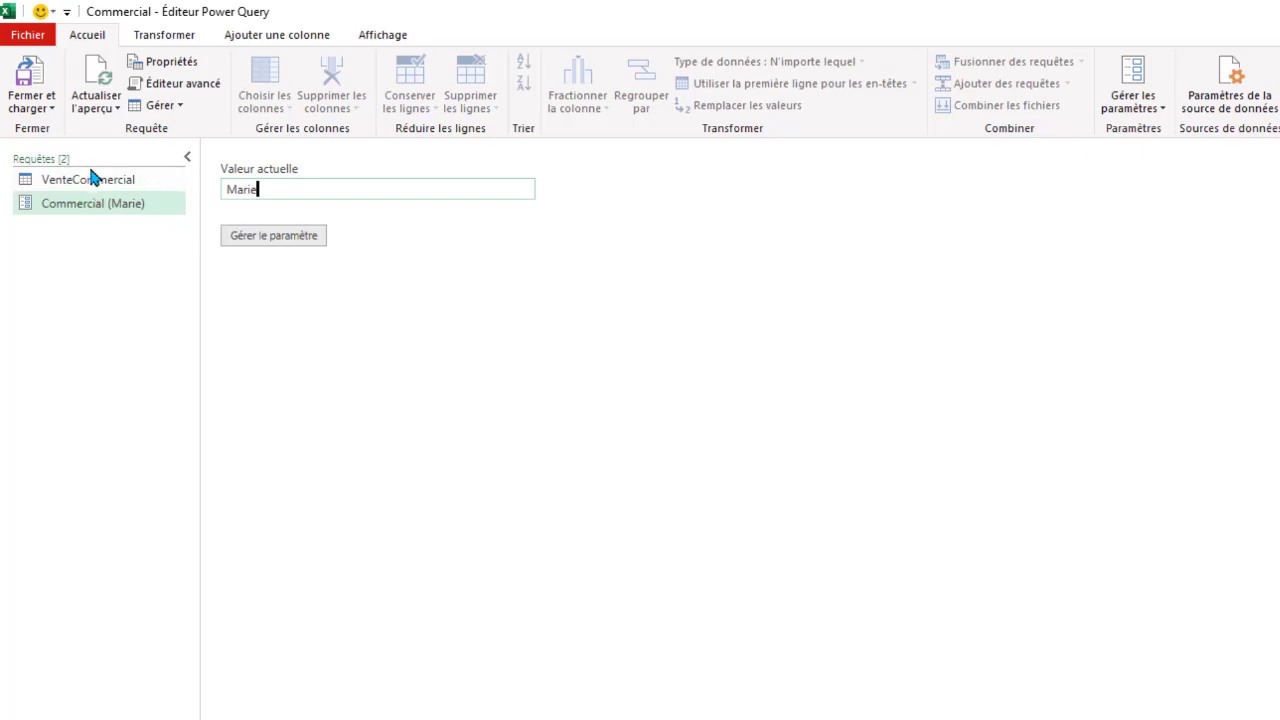
left_click(101, 186)
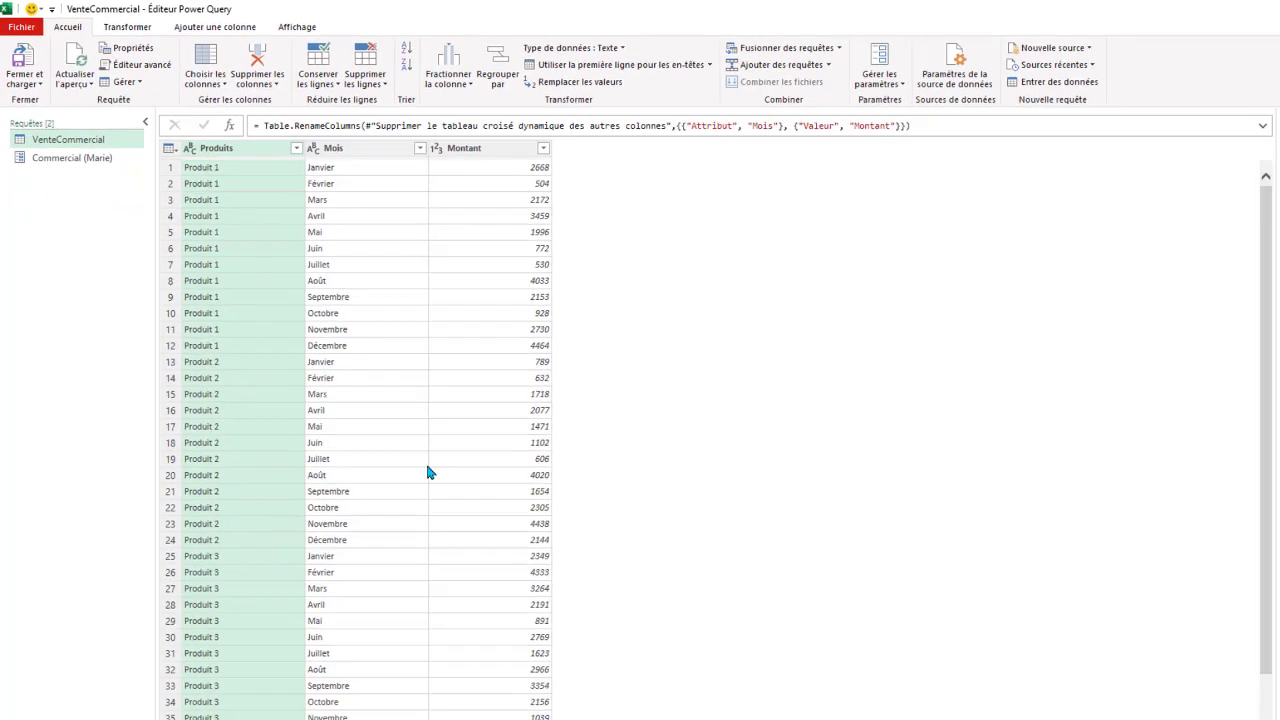
scroll(243, 294, "down", 10)
scroll(277, 391, "up", 10)
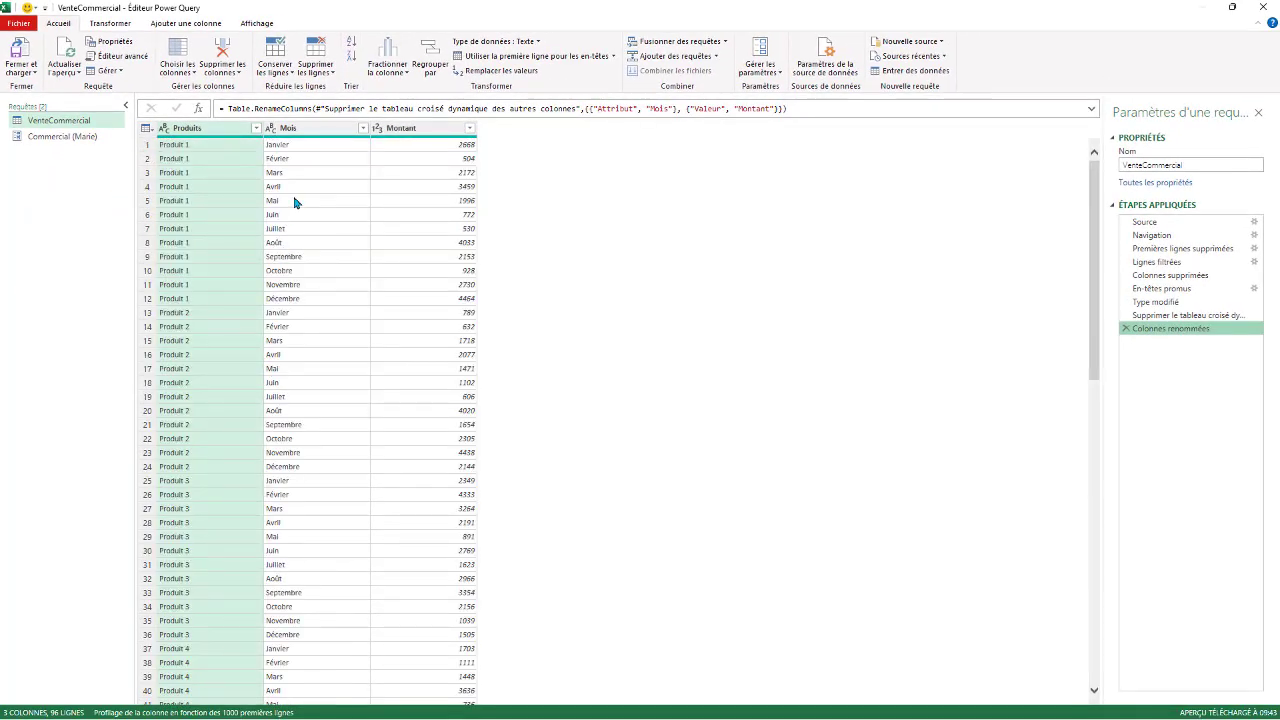
Compare the Commercial parameter's current value with the rows shown by the VenteCommercial query.
left_click(72, 139)
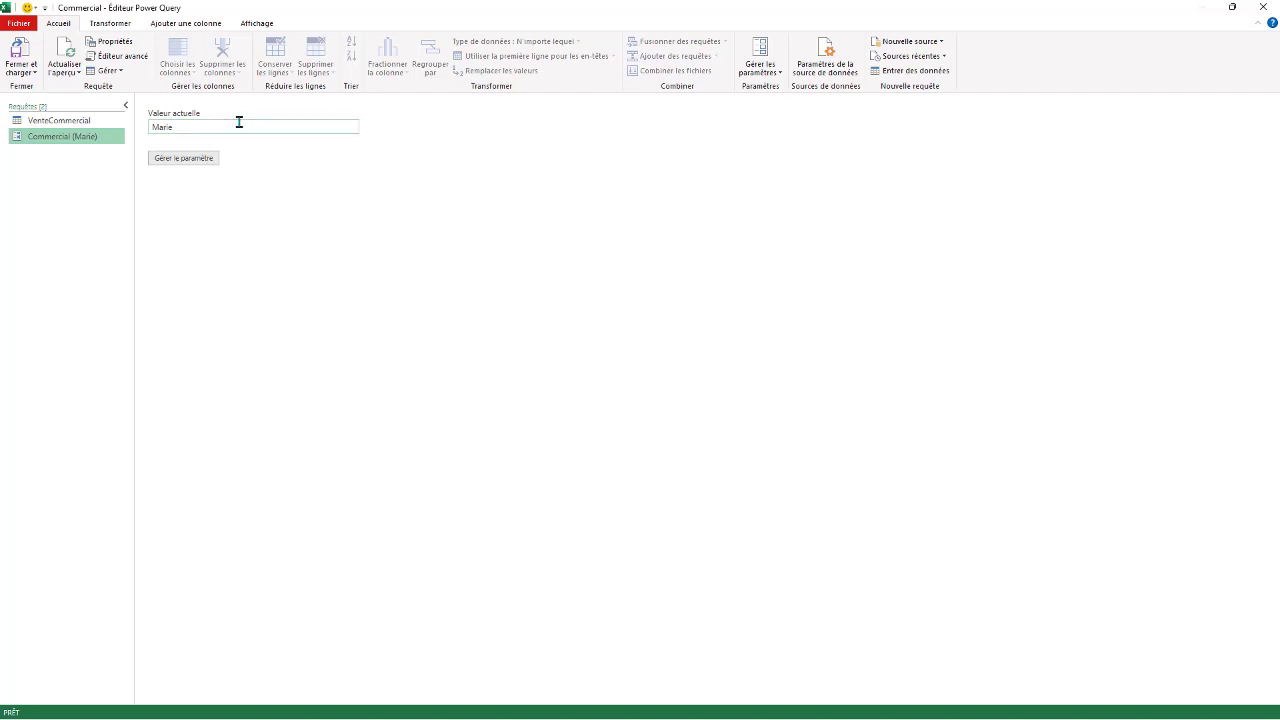
left_click(54, 121)
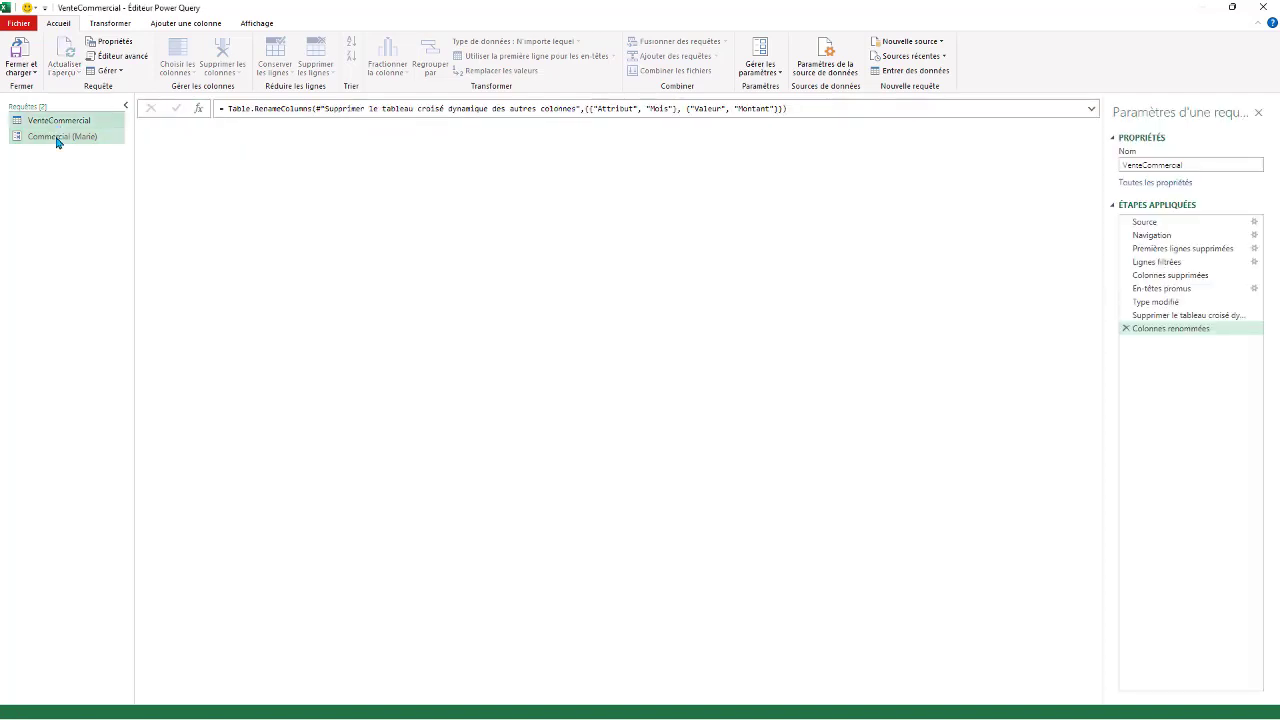
left_click(57, 142)
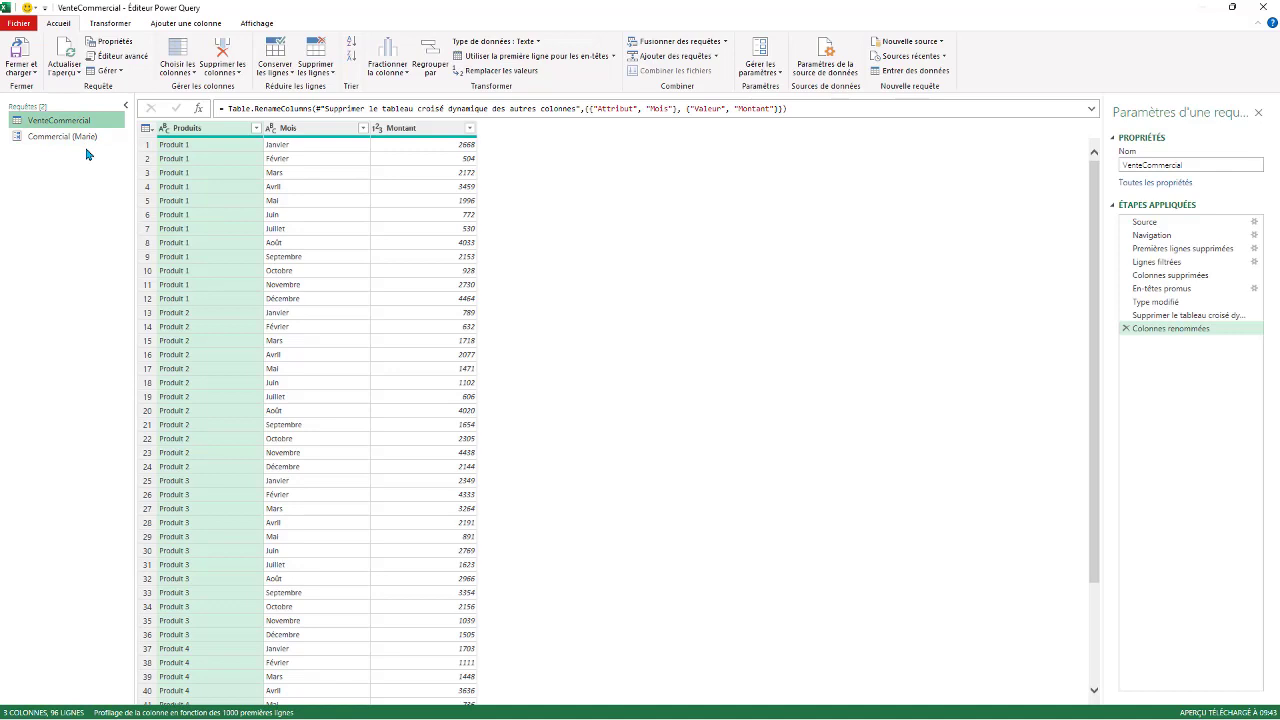
left_click(71, 140)
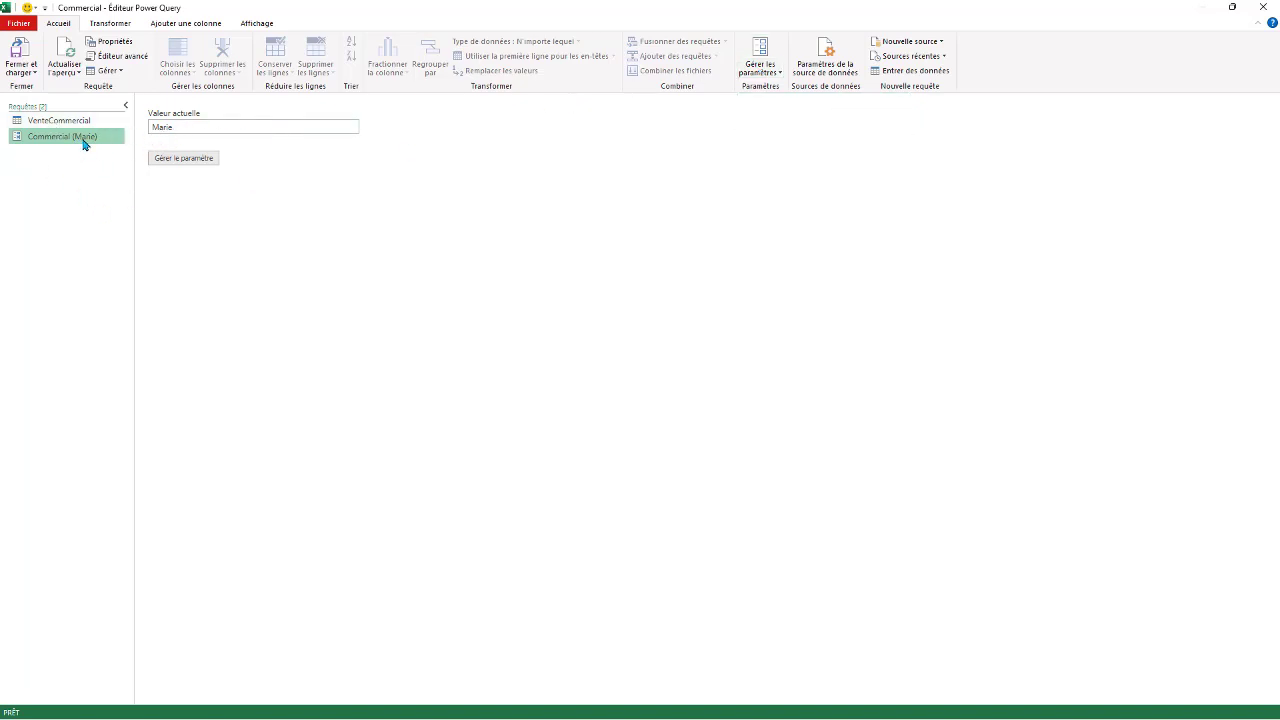
mouse_move(84, 144)
left_click(61, 122)
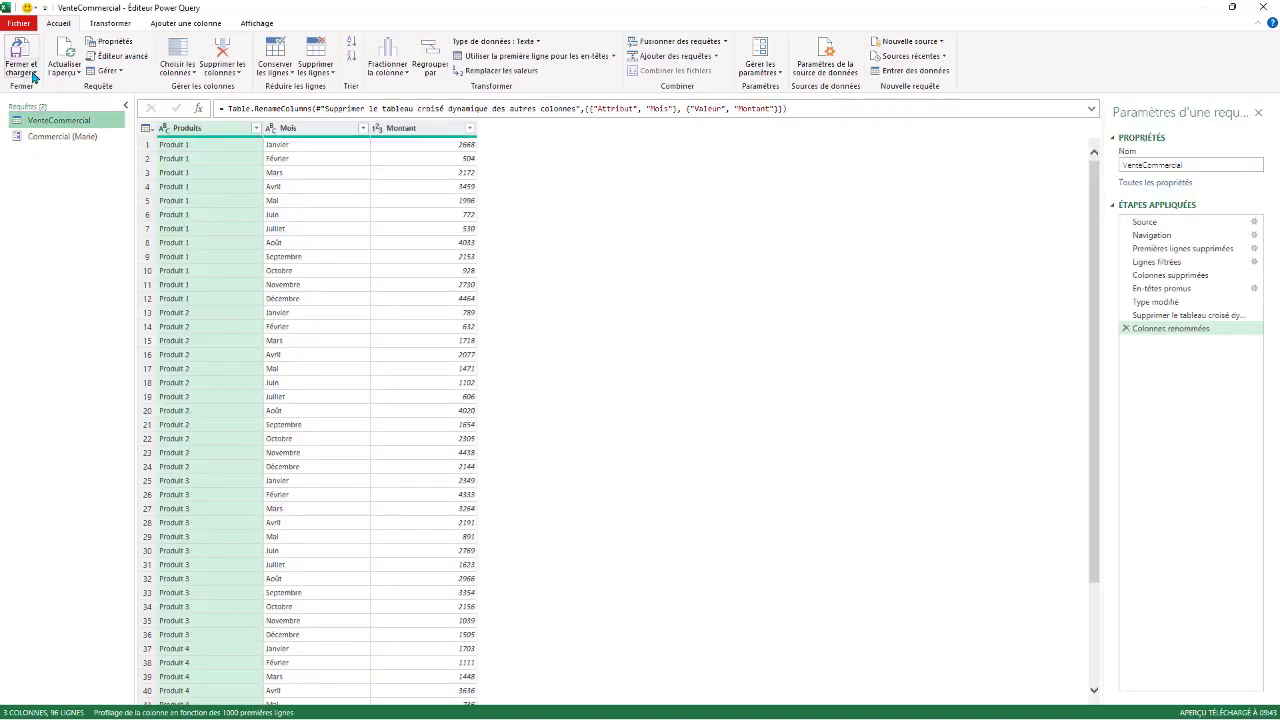
Close the query editor and load the queries to the workbook as connections only.
left_click(21, 72)
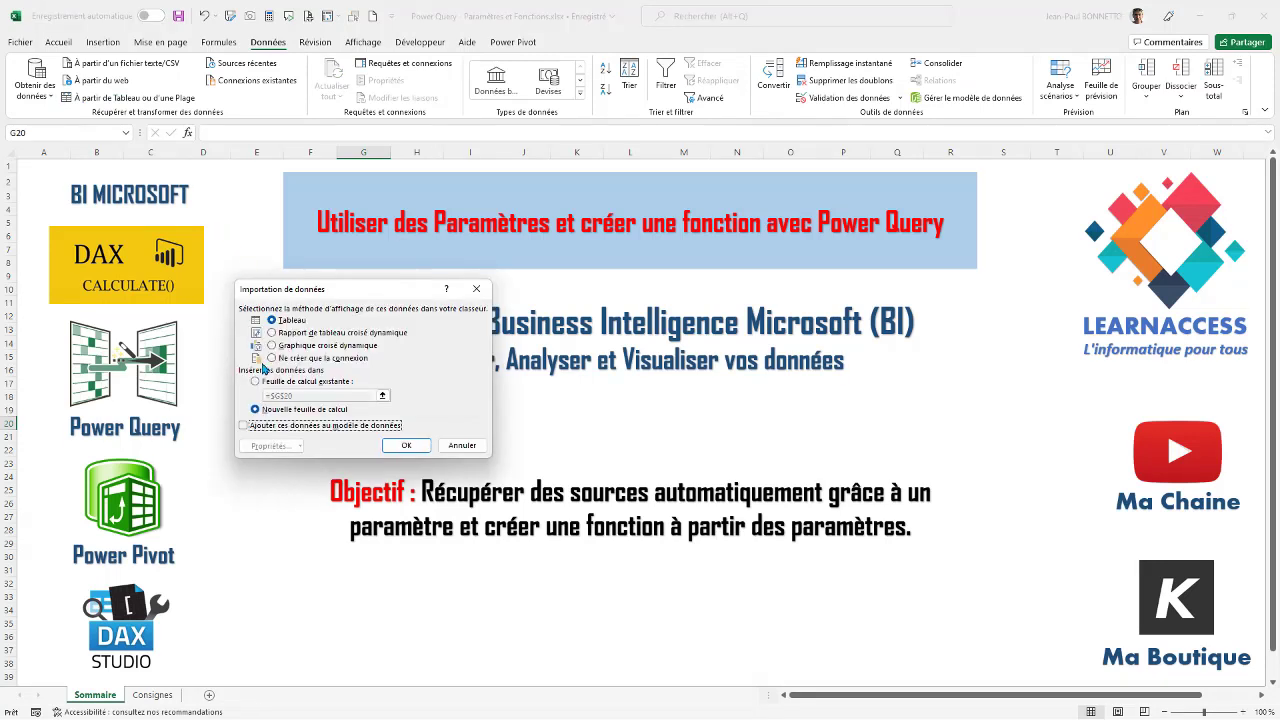
left_click(271, 359)
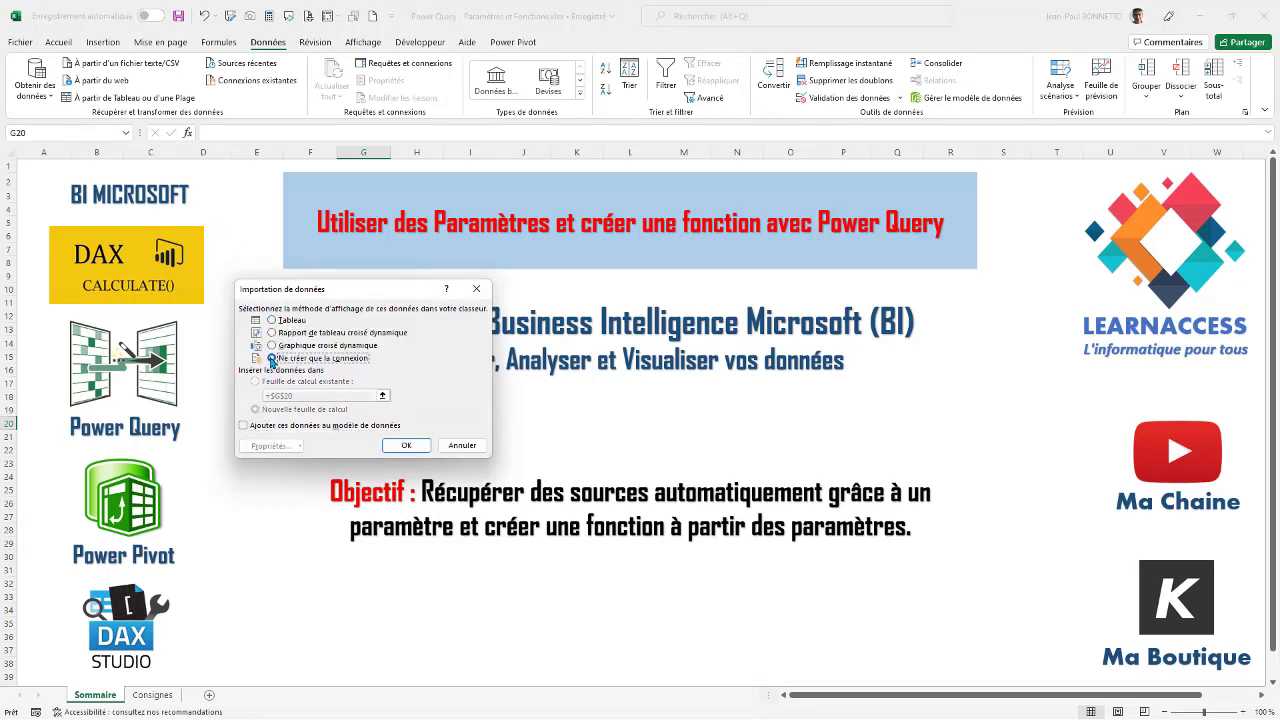
left_click(406, 445)
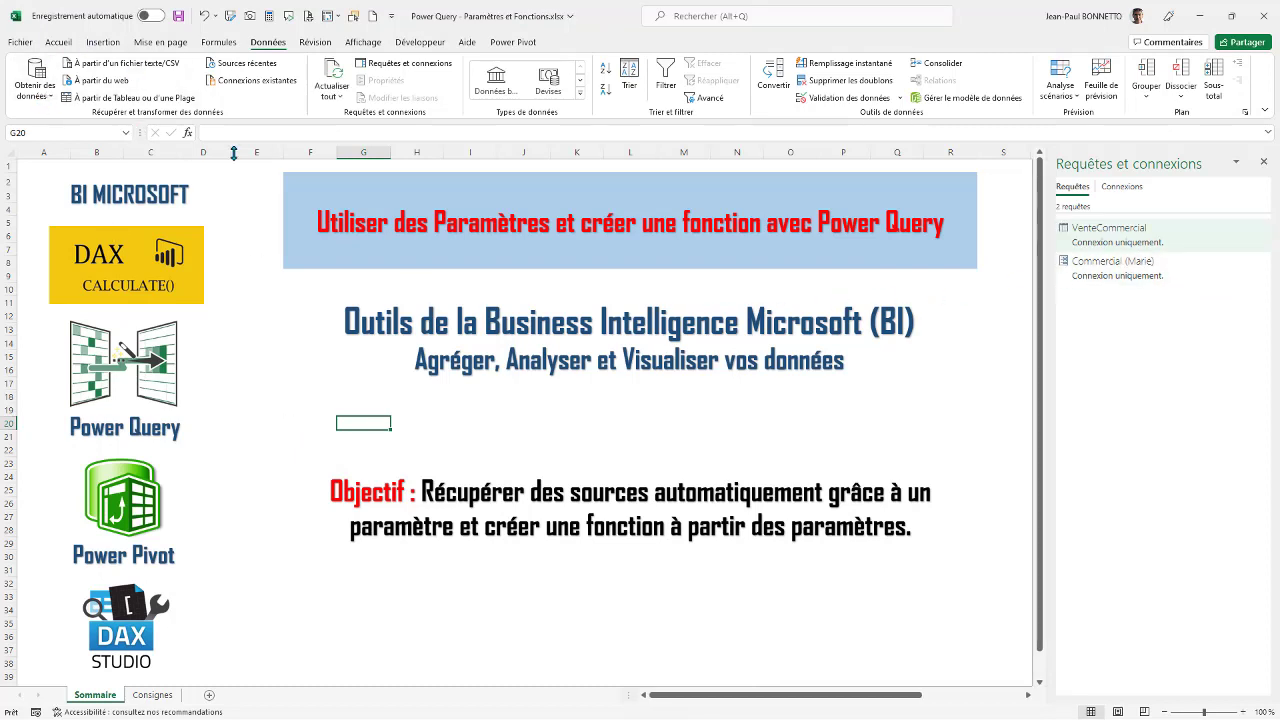
Move the workbook window aside and open the Ventes Commerciaux folder on the desktop to view its sales files.
left_click(1120, 273)
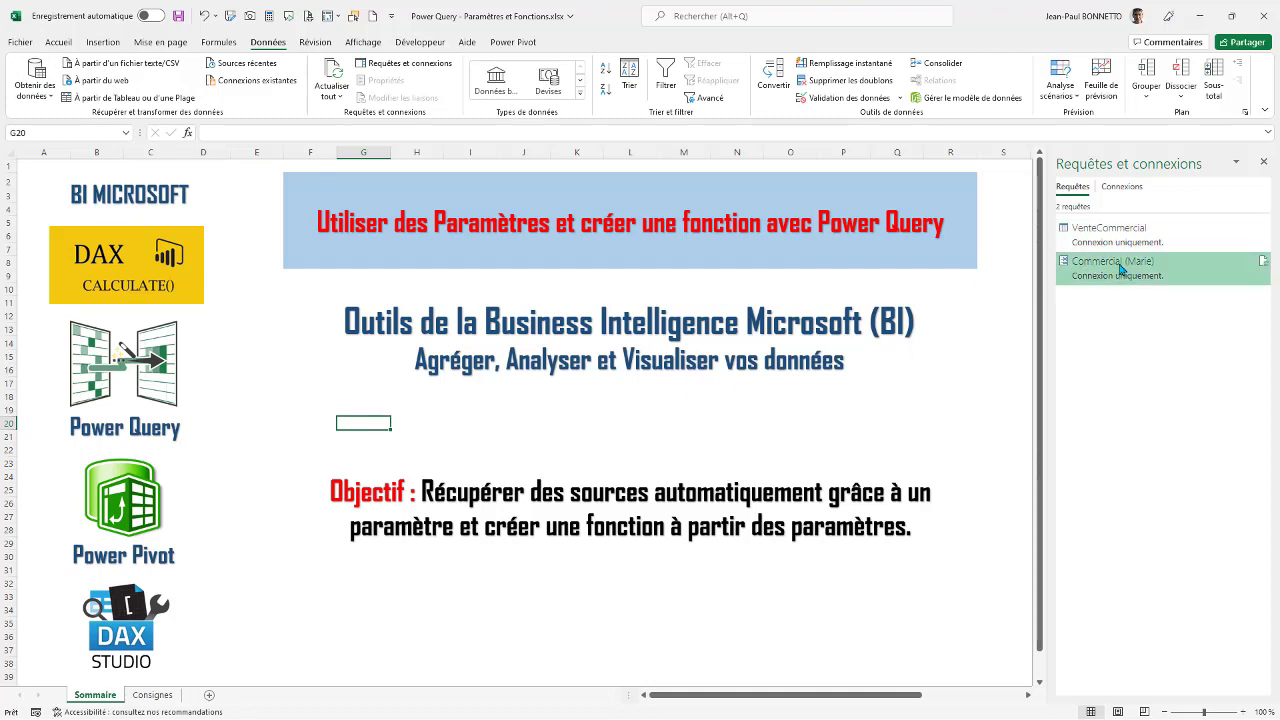
mouse_move(1122, 270)
left_click_drag(970, 20, 789, 397)
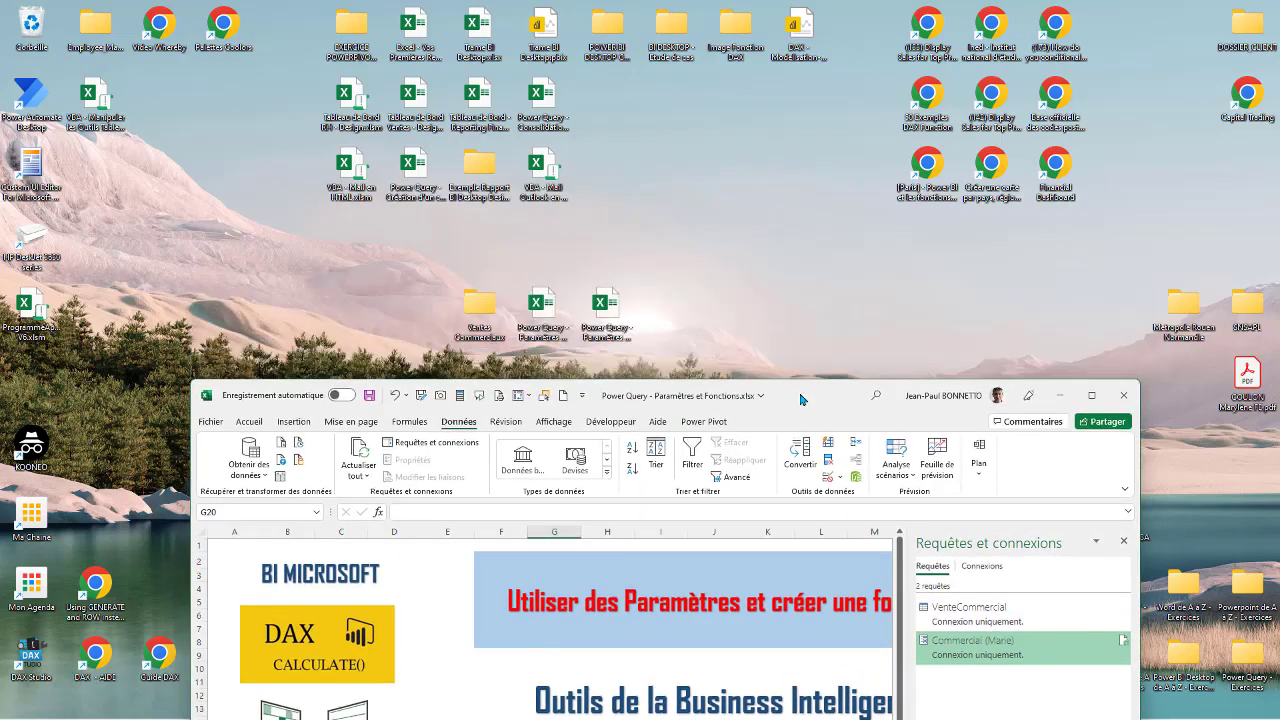
double_click(490, 305)
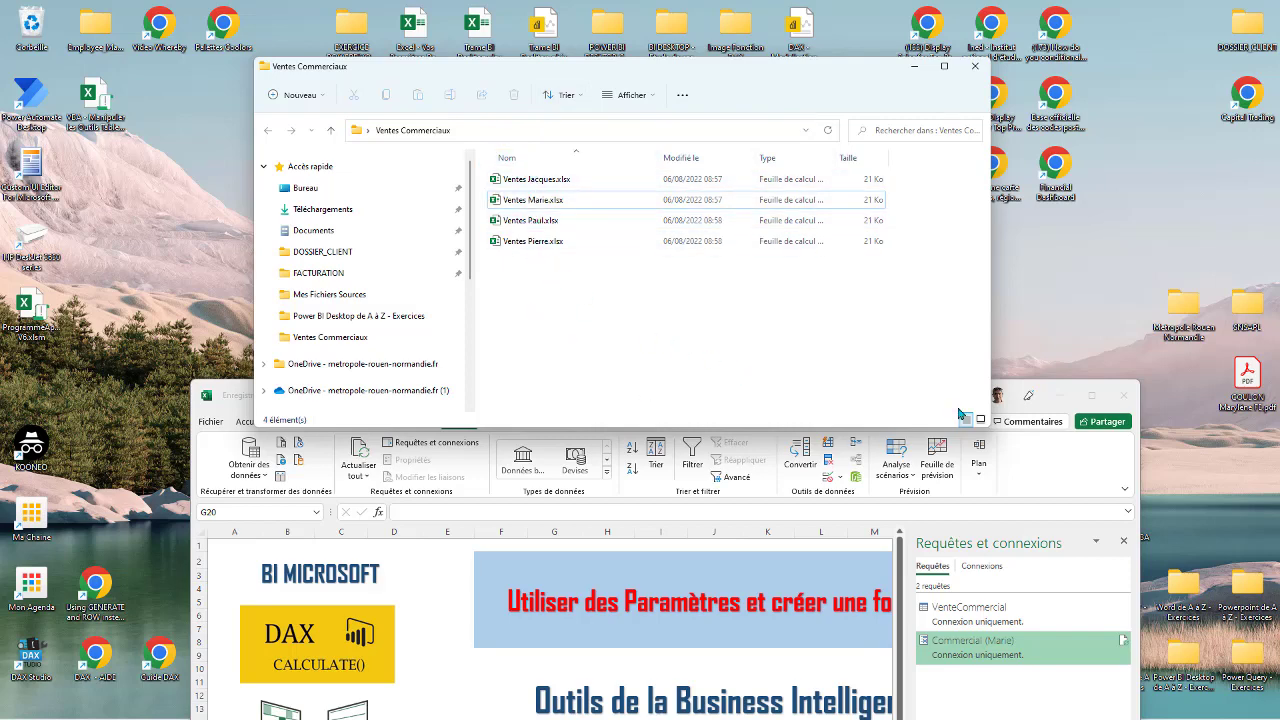
Bring the Power Query - Paramètres et Fonctions workbook back to full screen and close its queries and connections pane.
left_click(1048, 394)
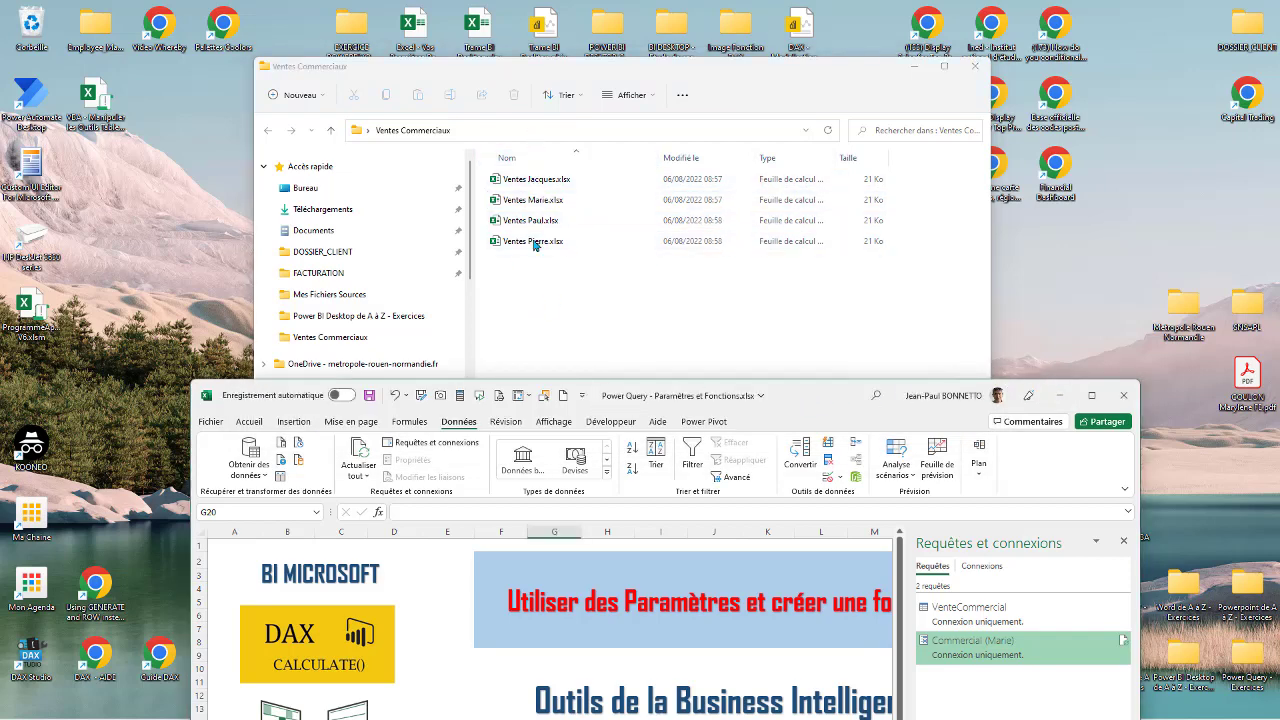
left_click_drag(803, 397, 803, 304)
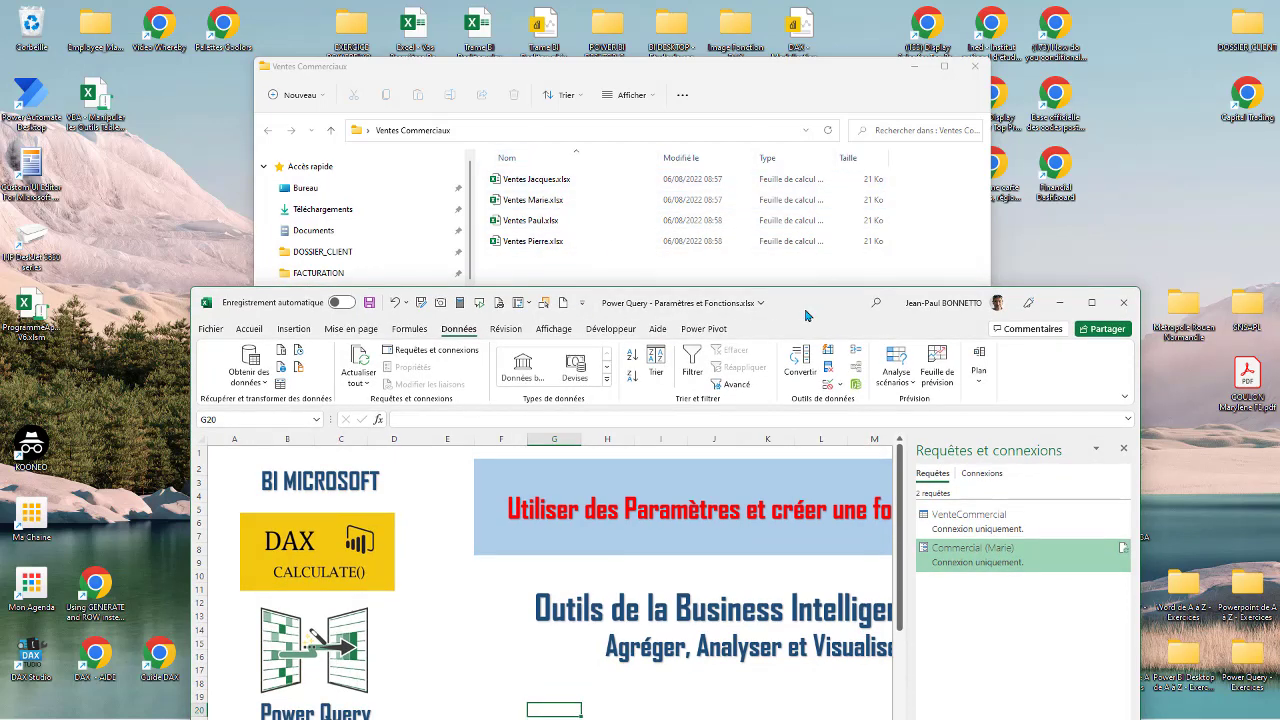
left_click_drag(806, 310, 758, 63)
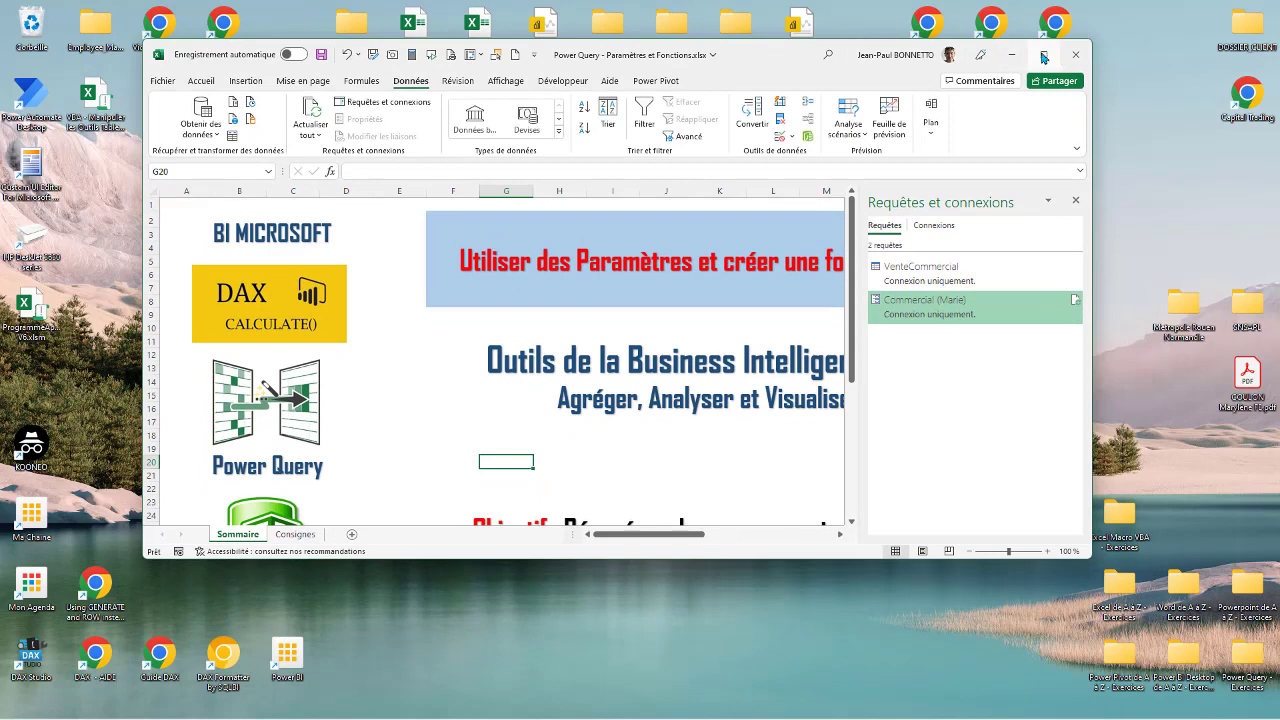
left_click(1044, 56)
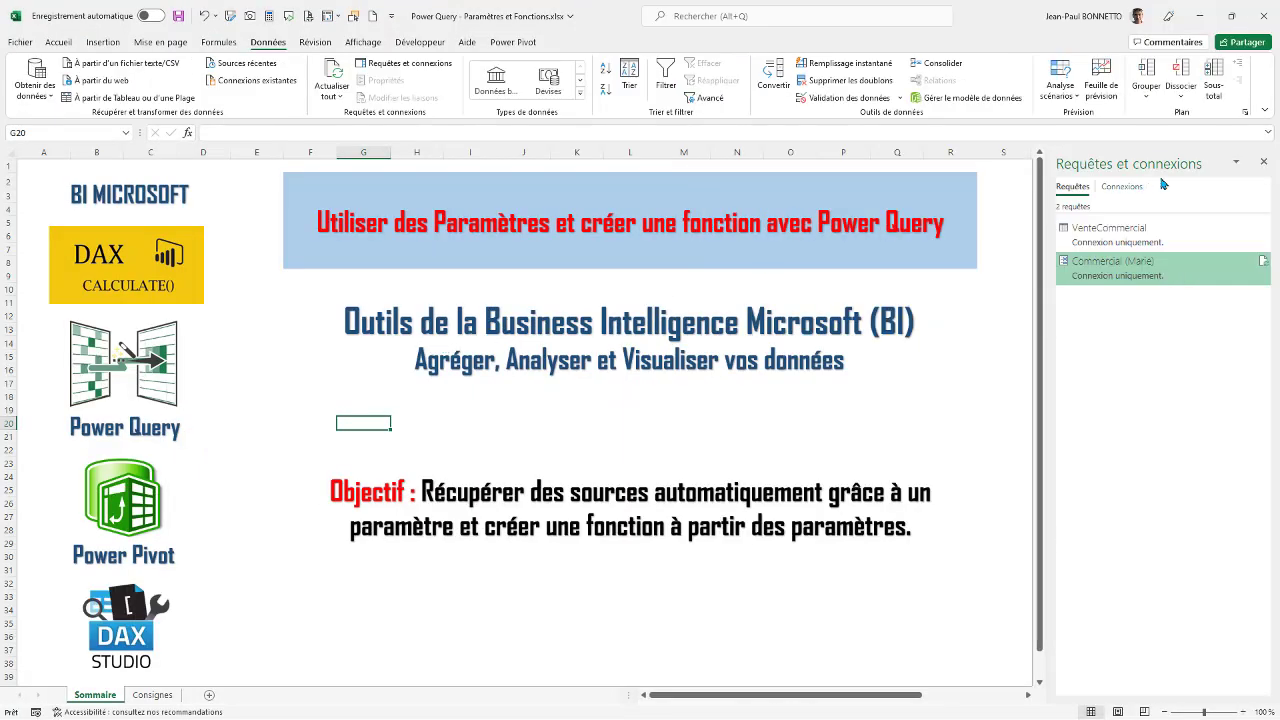
left_click(1263, 161)
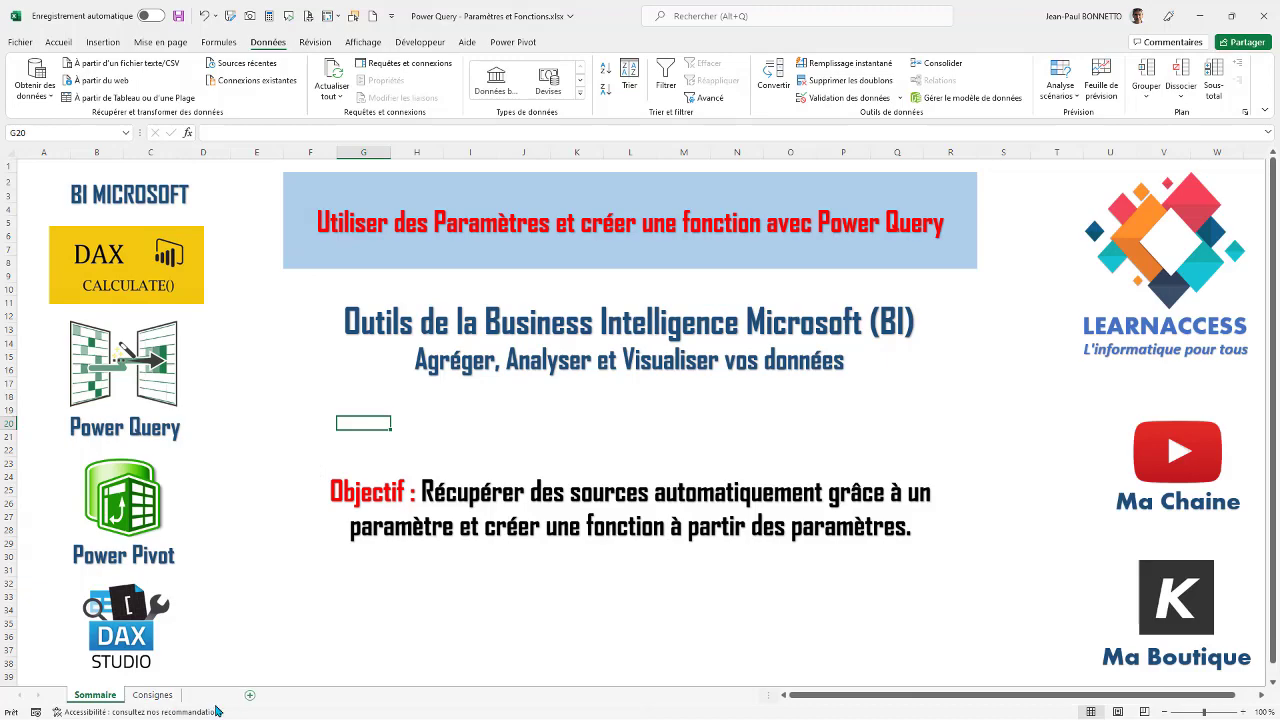
Add a new worksheet and enter the header Commercial in cell B2.
left_click(210, 697)
left_click(83, 183)
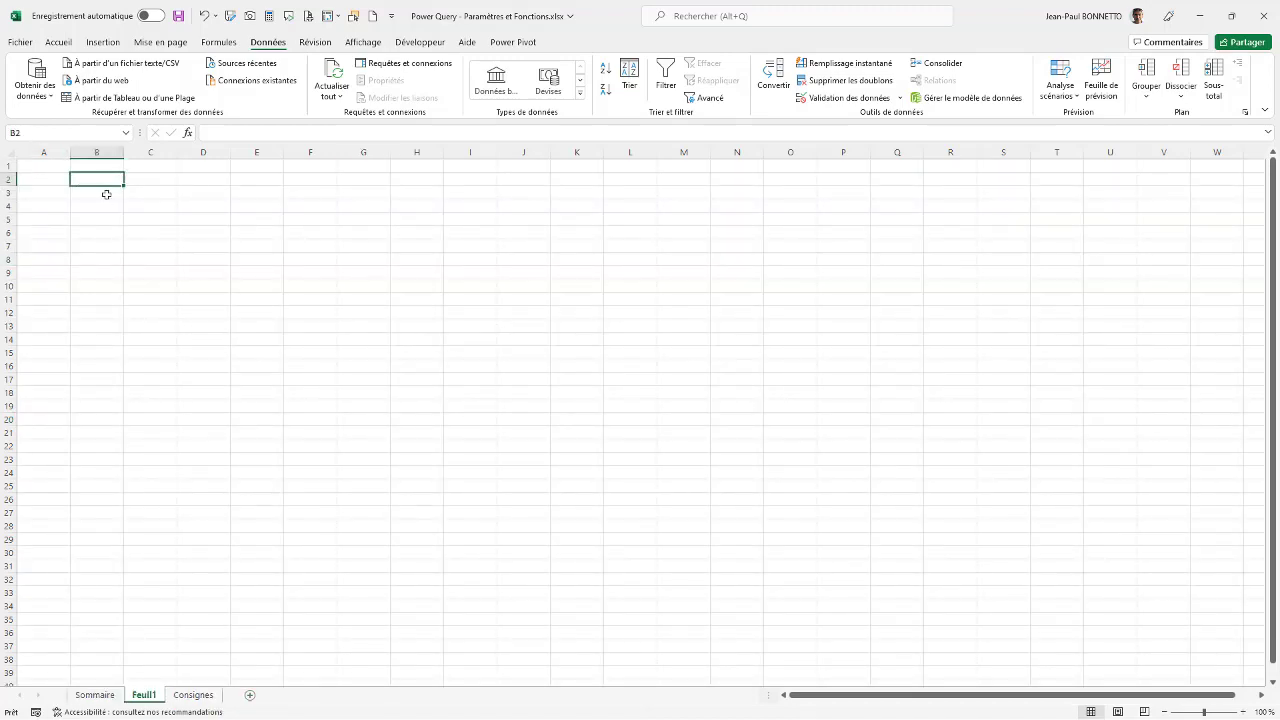
type("Liste")
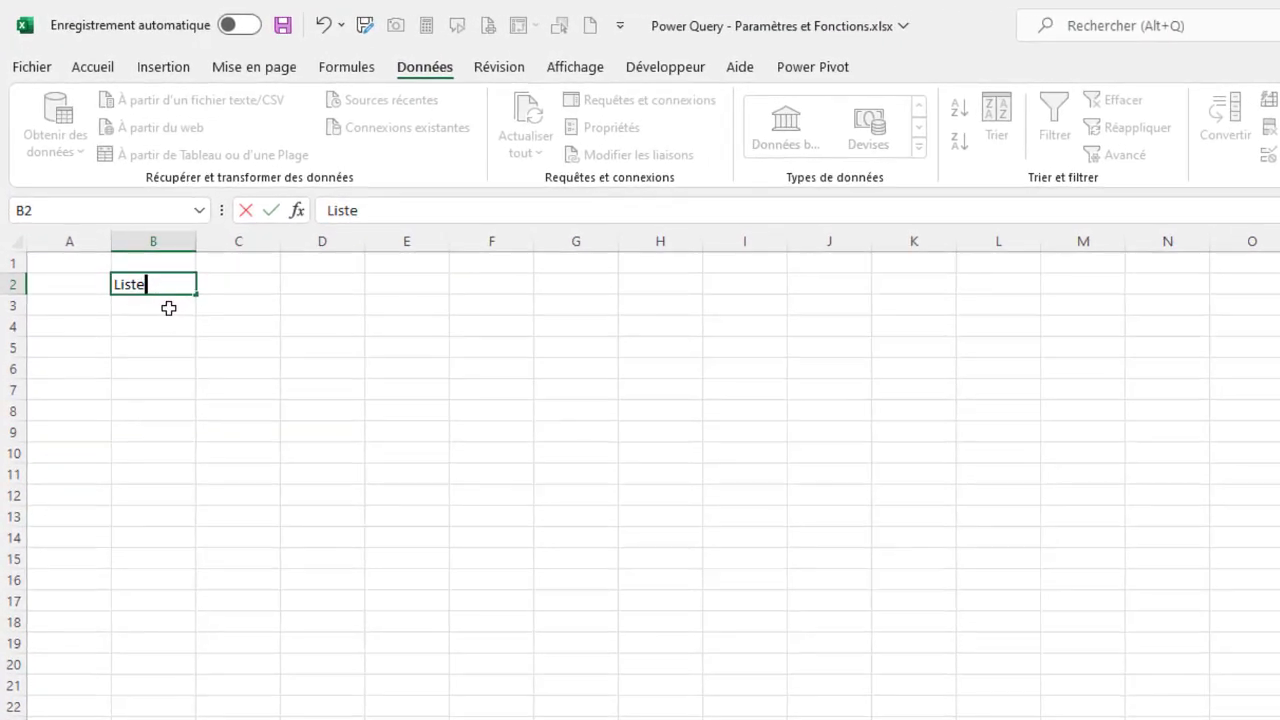
key("BackSpace")
key("BackSpace")
key("BackSpace")
key("BackSpace")
key("BackSpace")
type("Commercial")
key("Return")
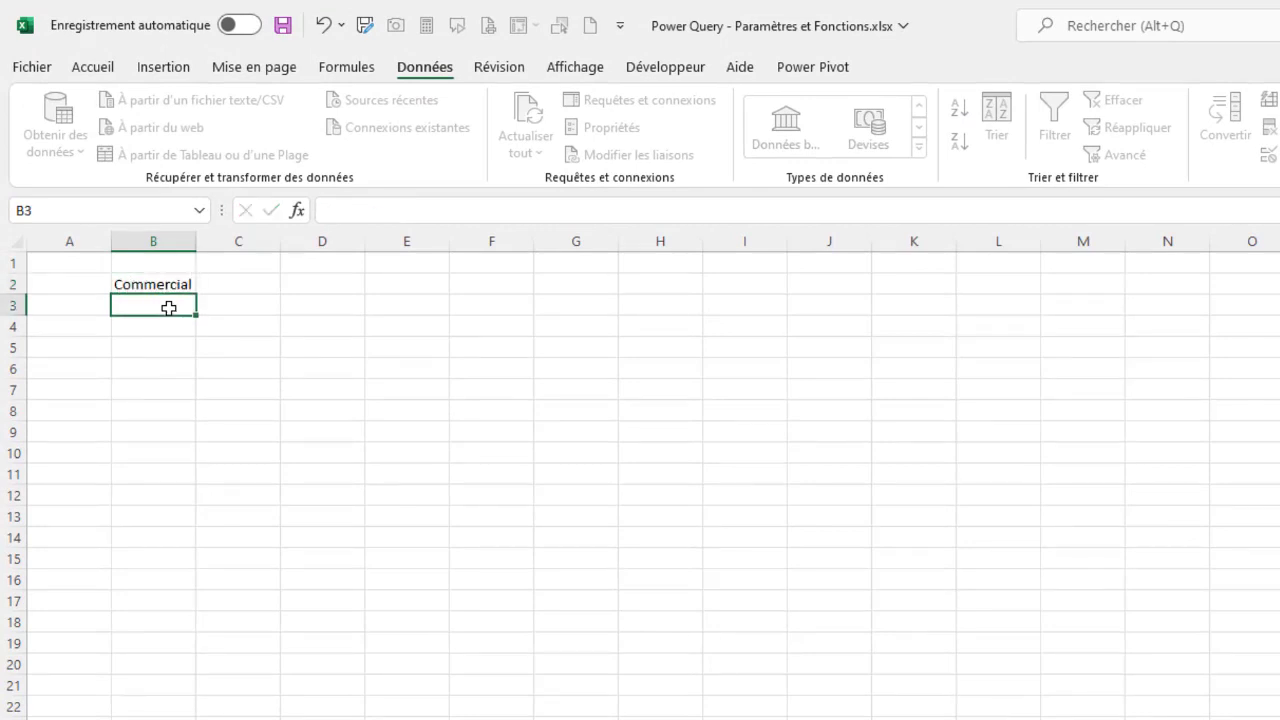
List the four salespeople's first names in cells B3 to B6, under the Commercial header.
type("Pierre")
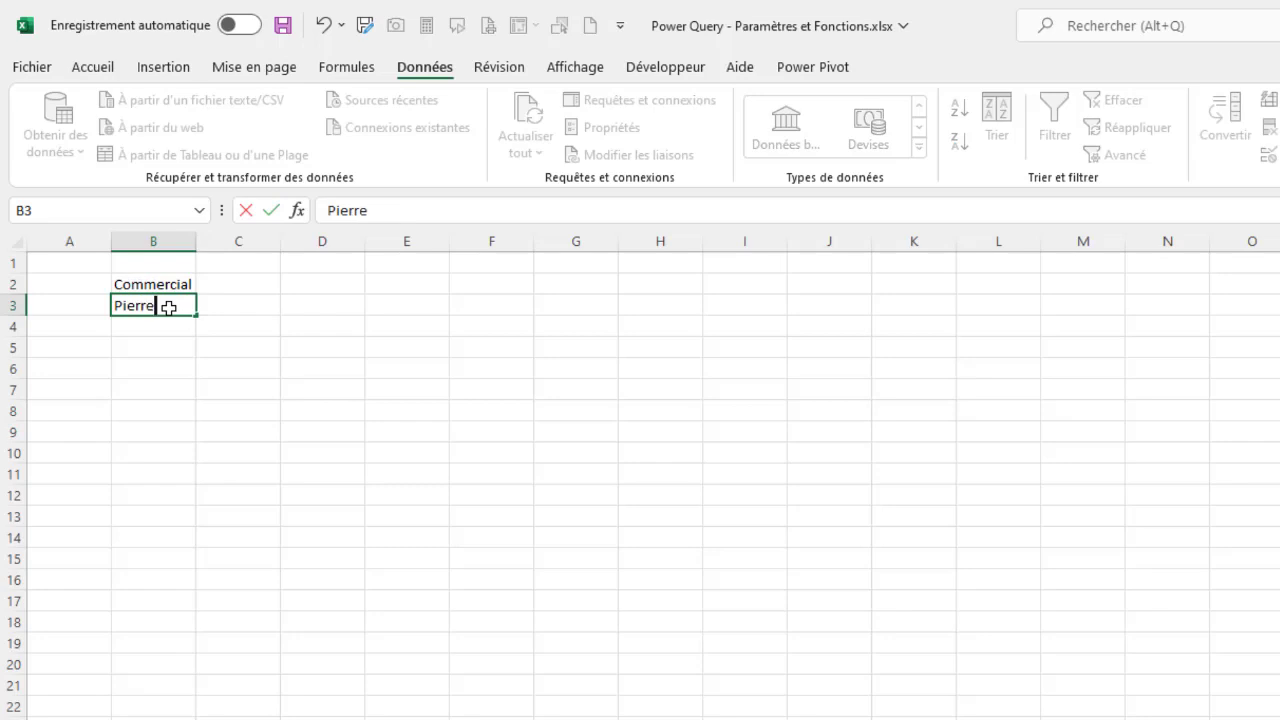
key("Return")
type("Paul")
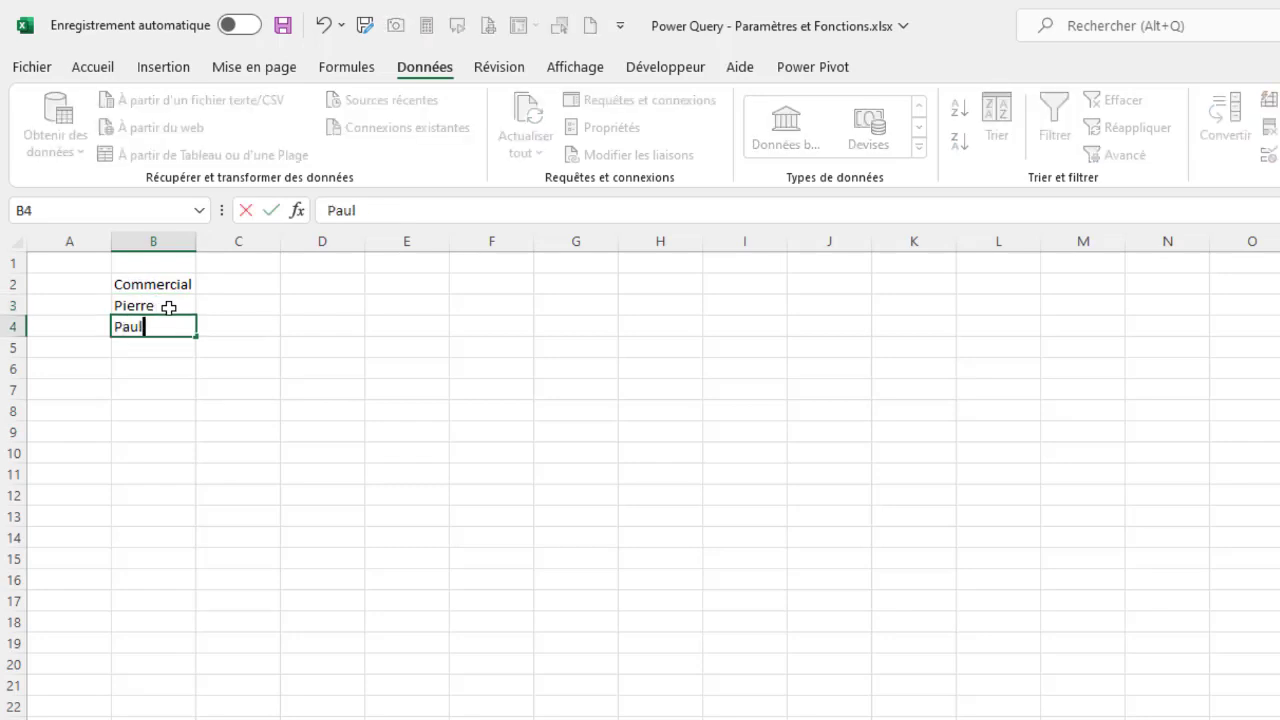
key("Return")
type("Jacques")
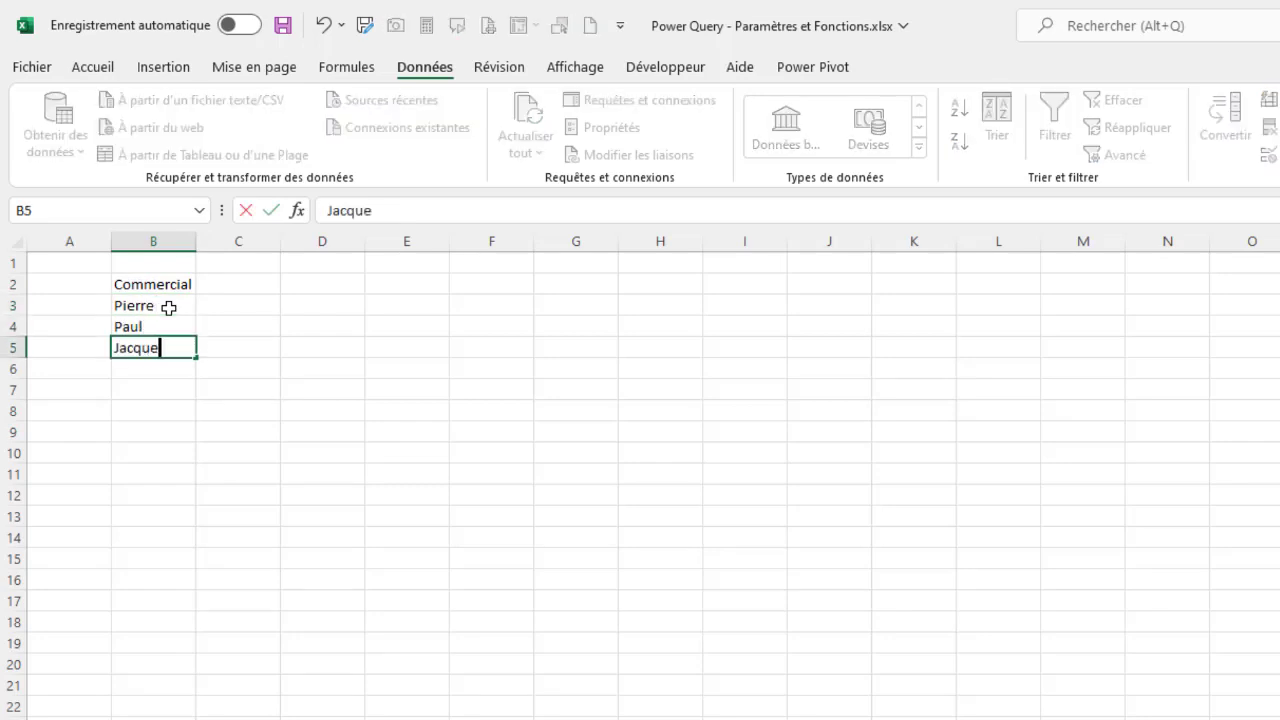
key("Return")
type("Marie")
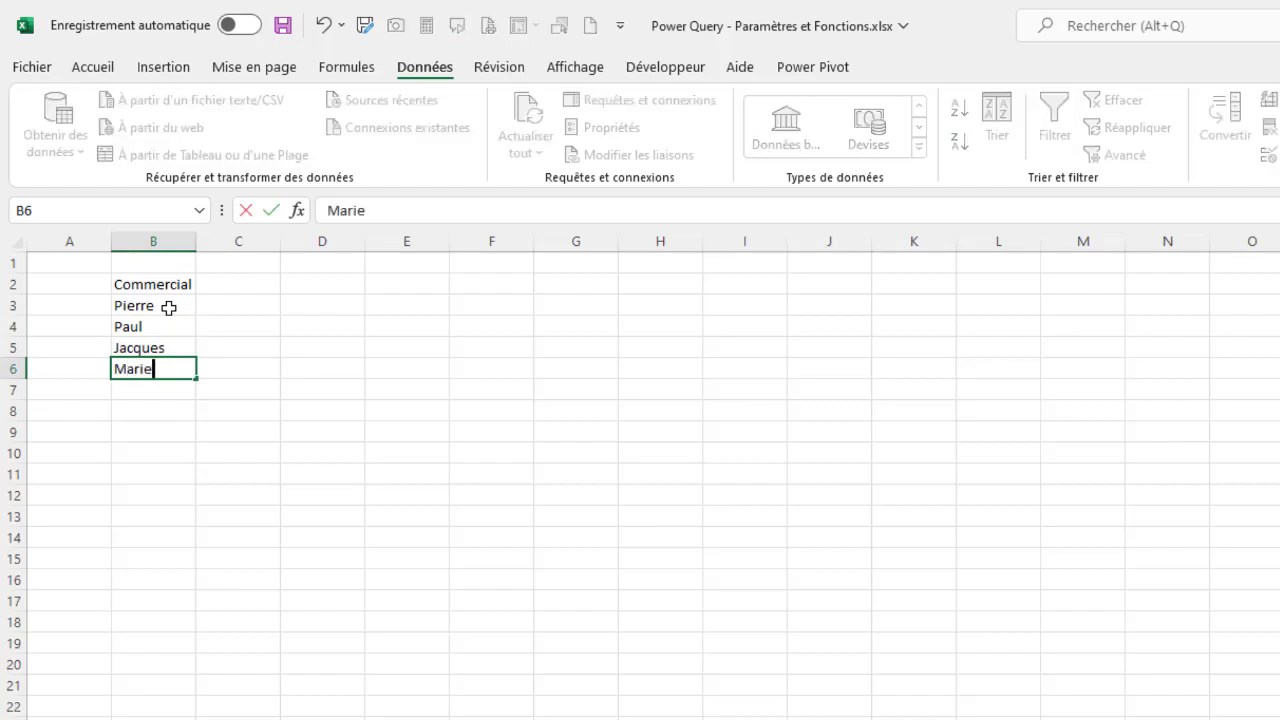
left_click(391, 323)
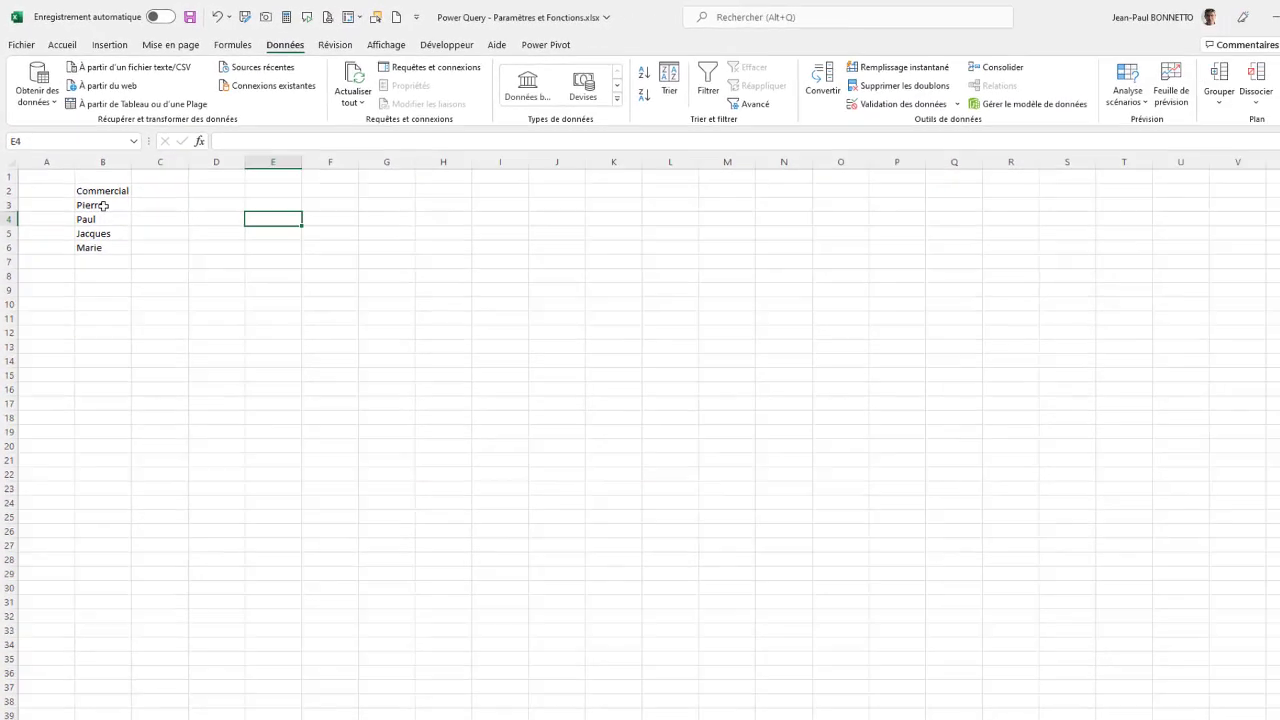
left_click_drag(103, 205, 108, 248)
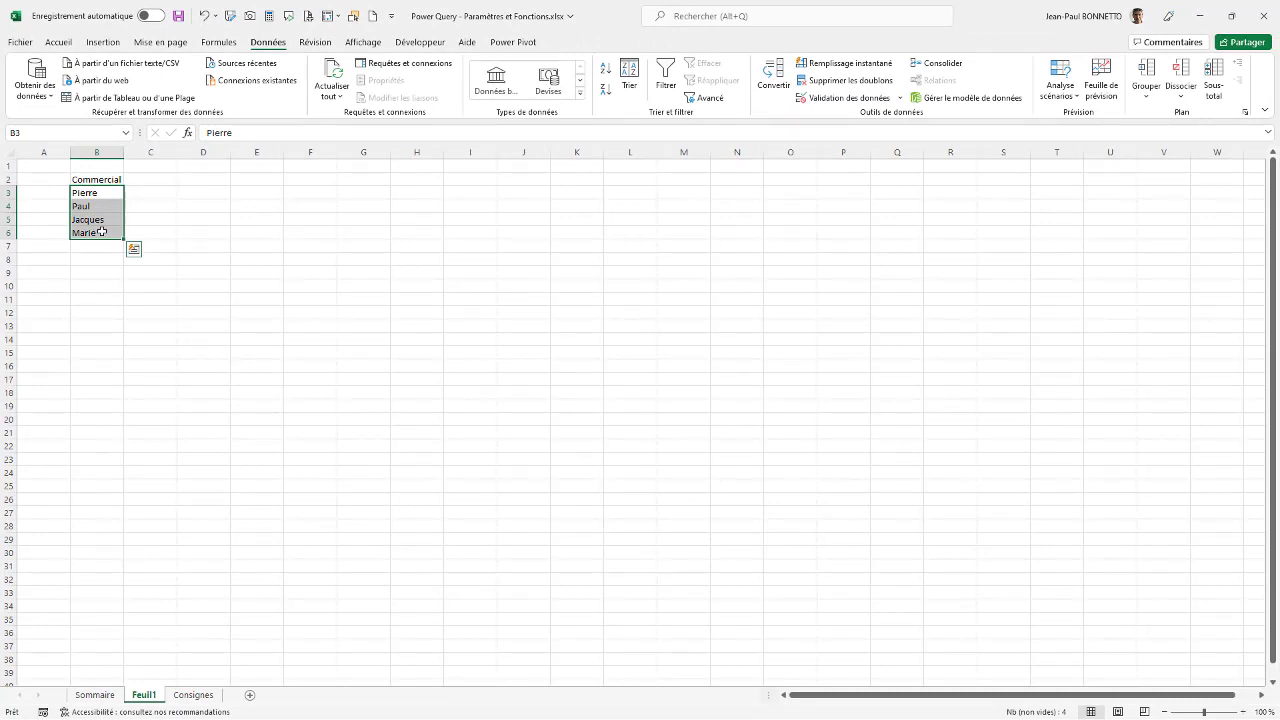
left_click(95, 191)
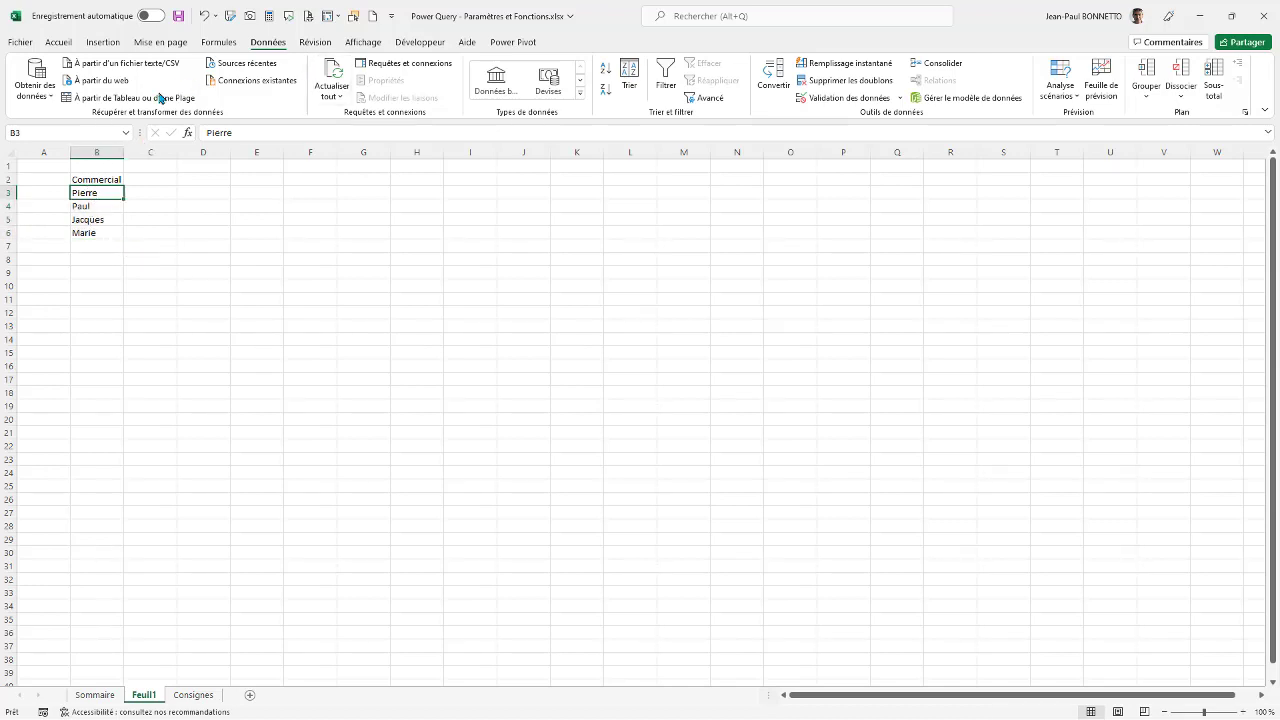
left_click(89, 207)
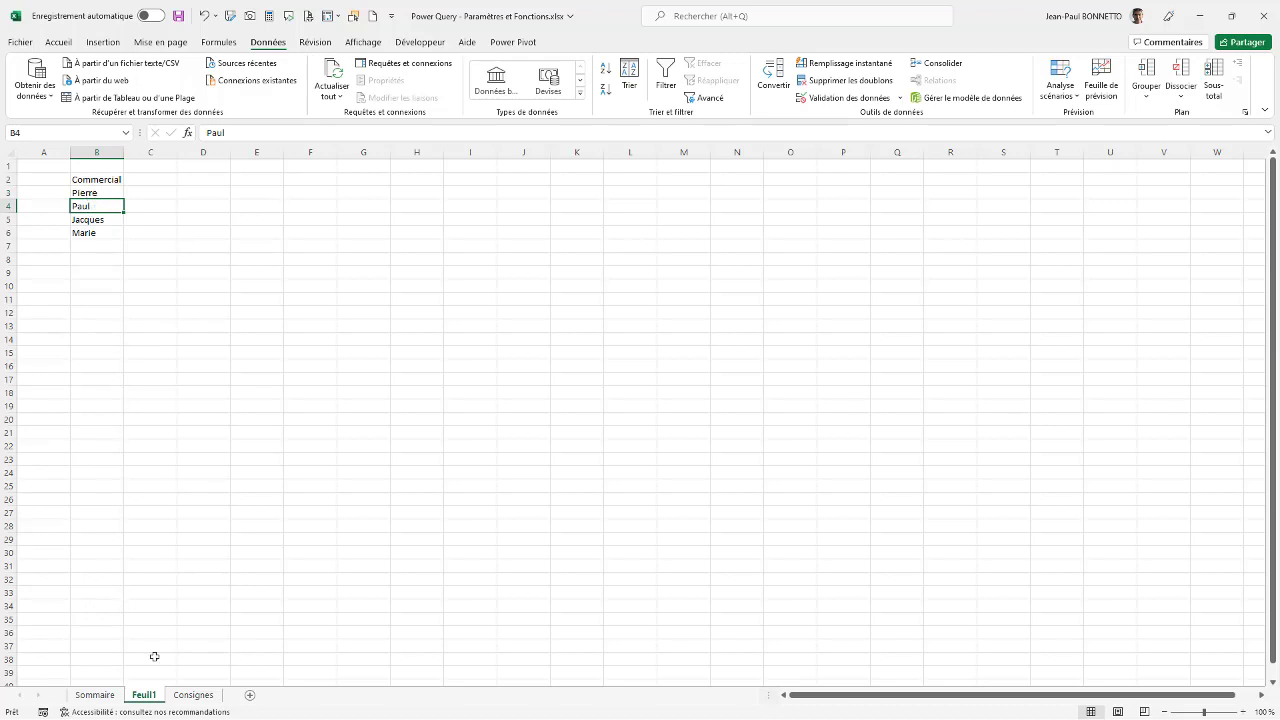
Rename the new worksheet as Liste.
double_click(152, 697)
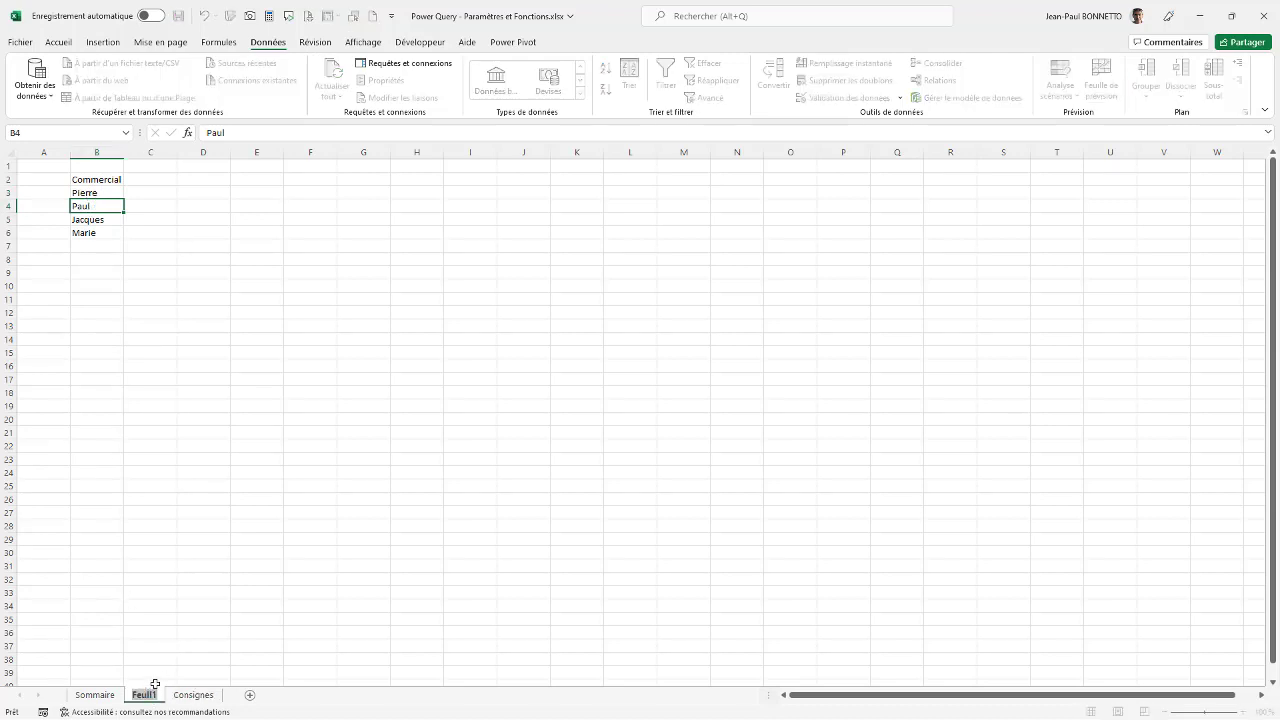
type("Liste")
left_click(95, 192)
Turn the range B2:B6 into a table with headers and load it into the Power Query editor.
left_click(76, 205)
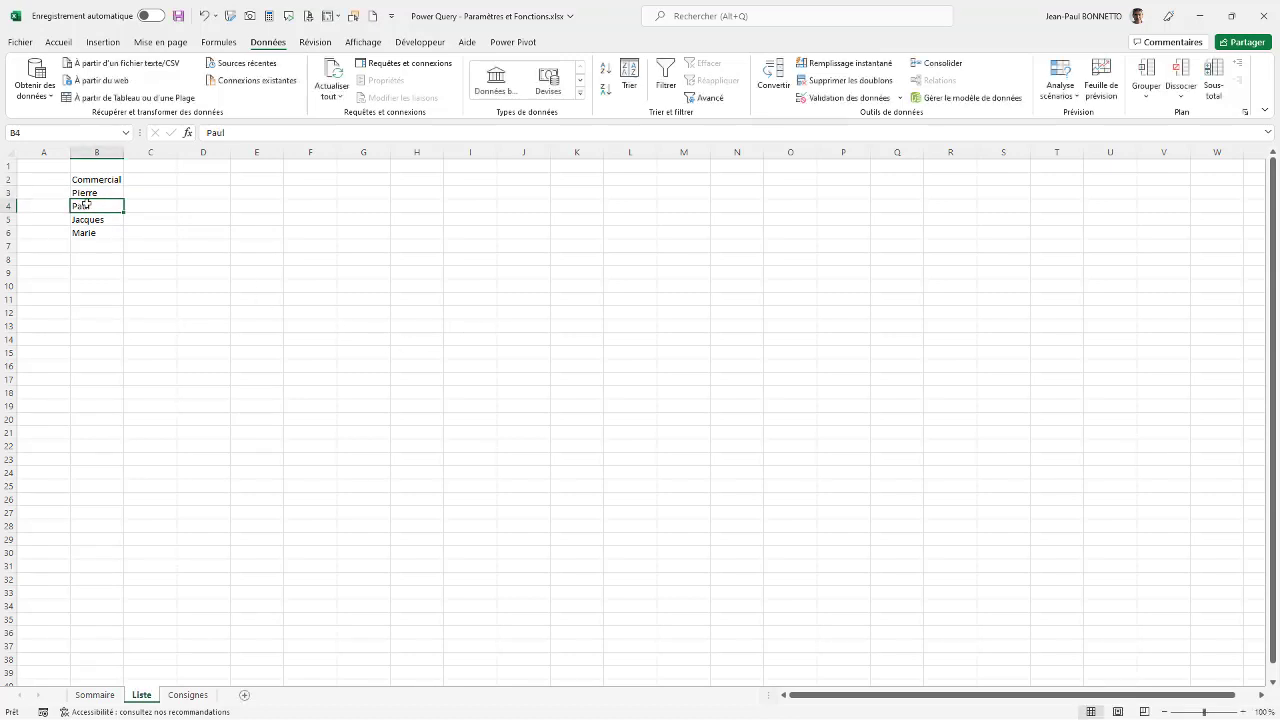
left_click(125, 99)
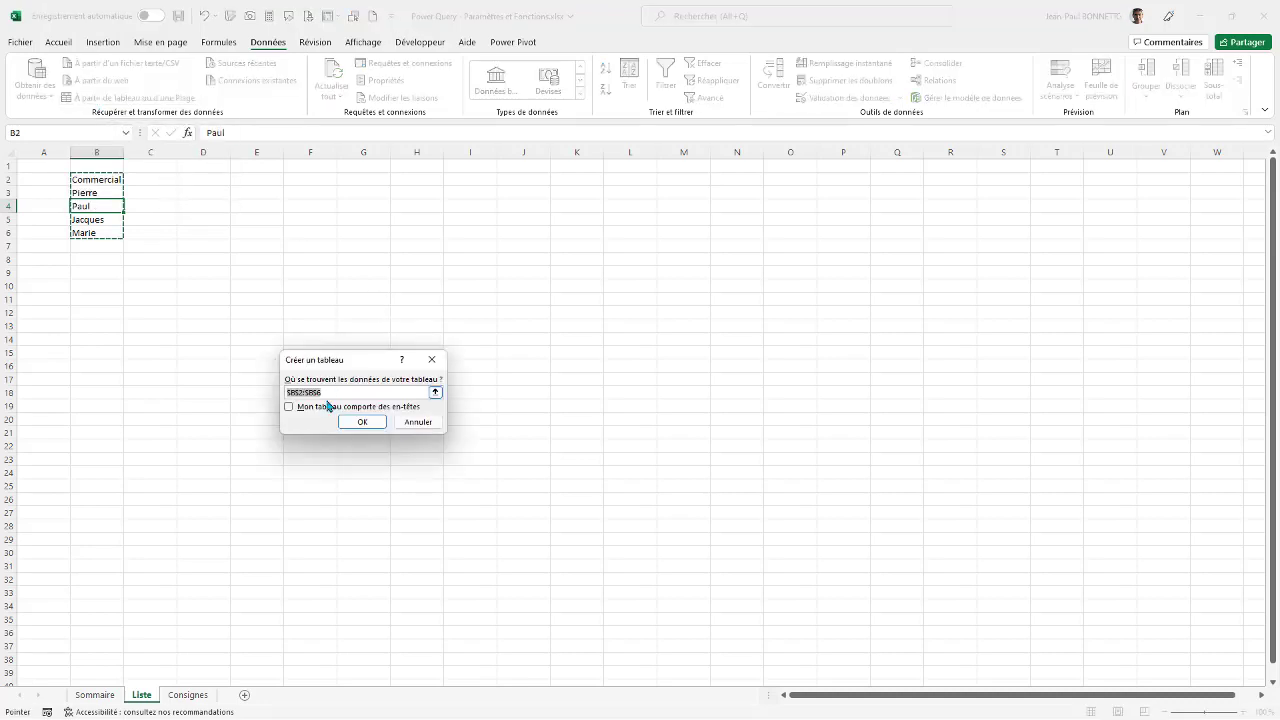
left_click(289, 408)
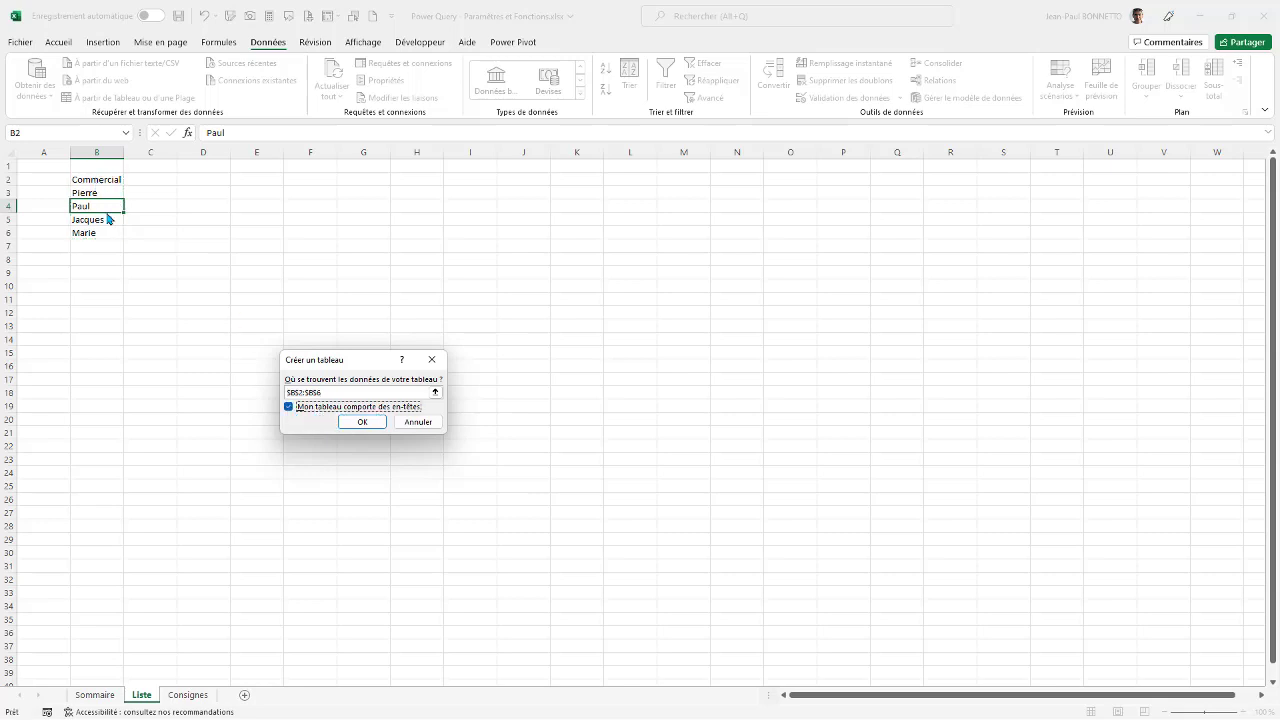
left_click(365, 424)
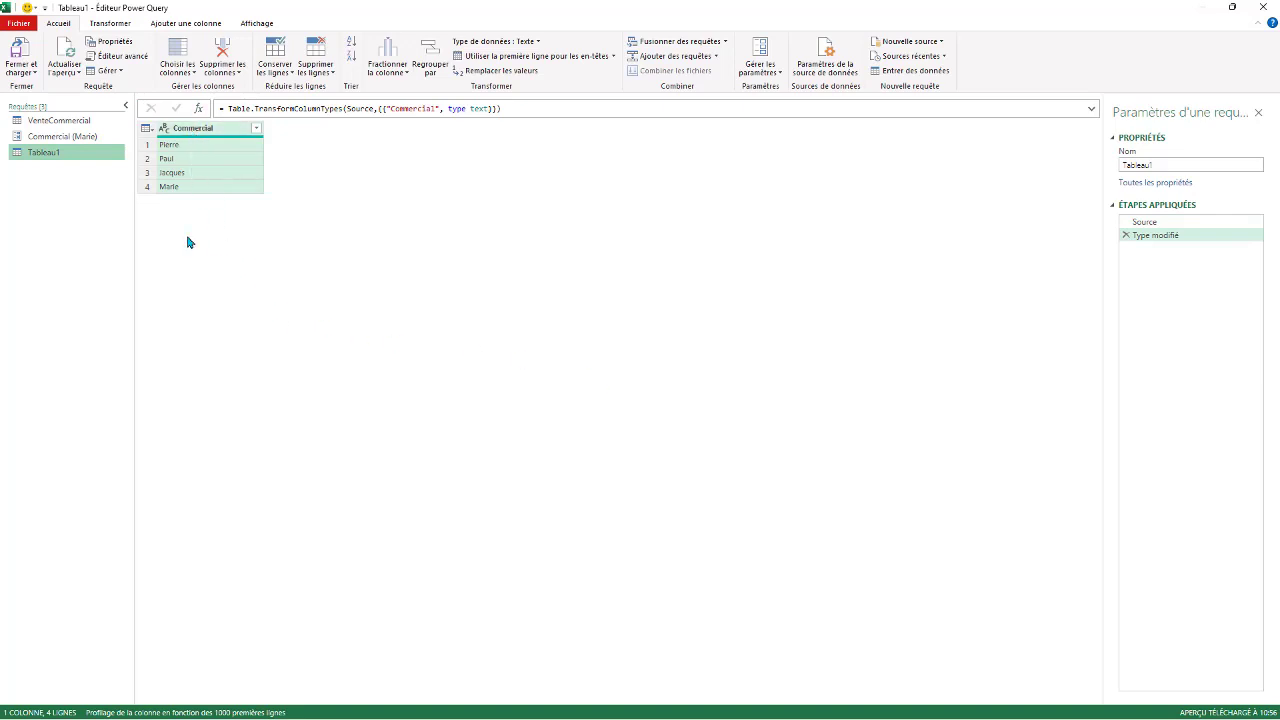
Rename the new salesperson table query as ListeCommerciaux.
left_click(1160, 165)
left_click_drag(1160, 165, 1113, 179)
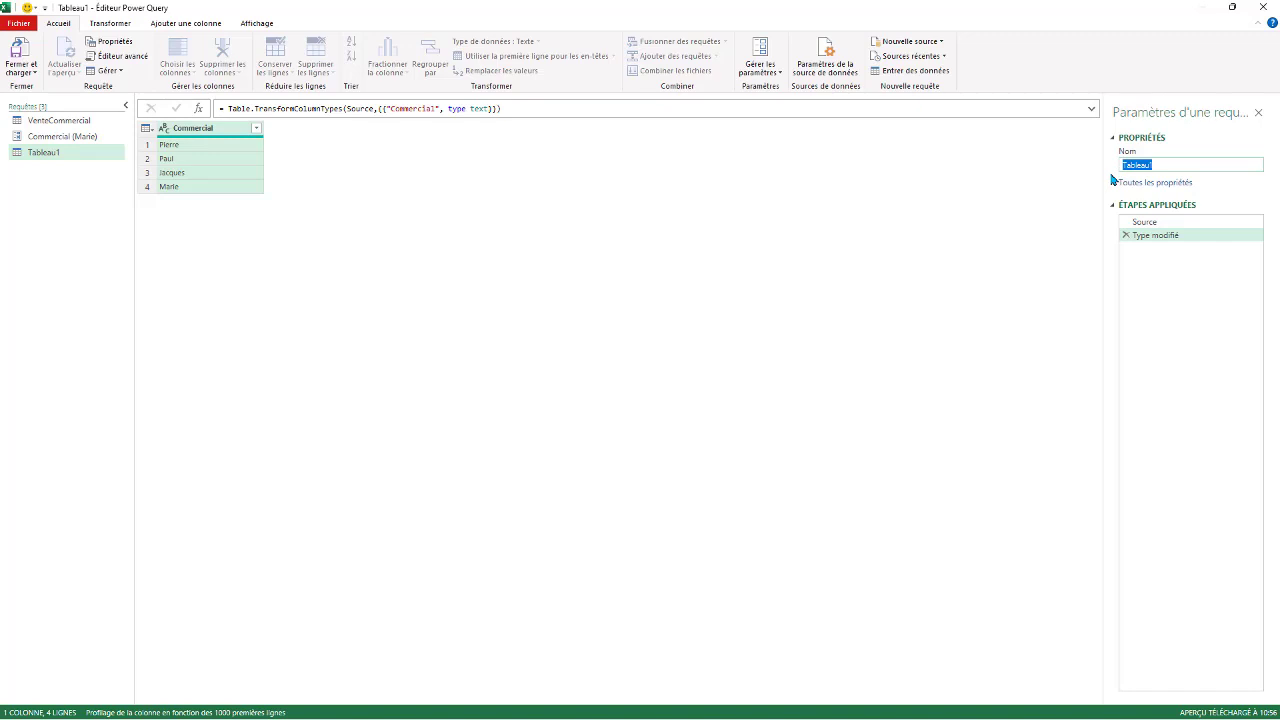
type("ListeCommerciaux")
left_click(55, 162)
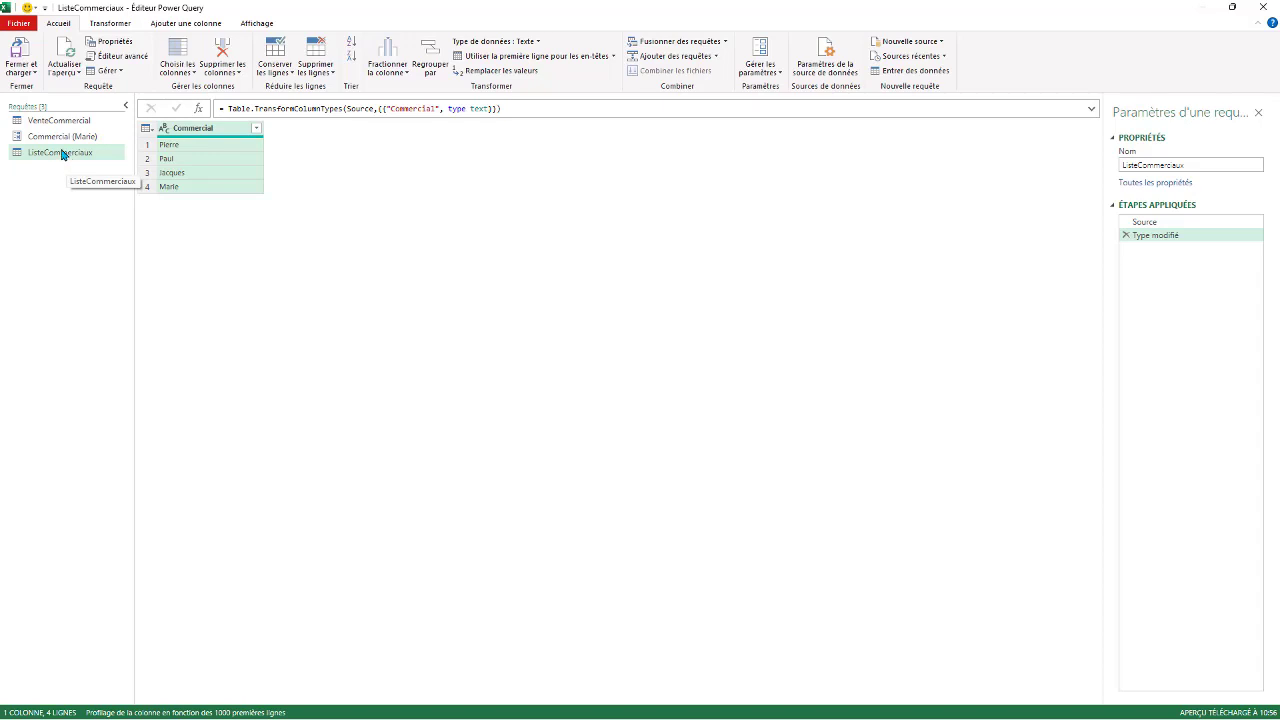
Create a function named fxConsolideVente from the VenteCommercial query, using its Commercial parameter.
left_click(67, 121)
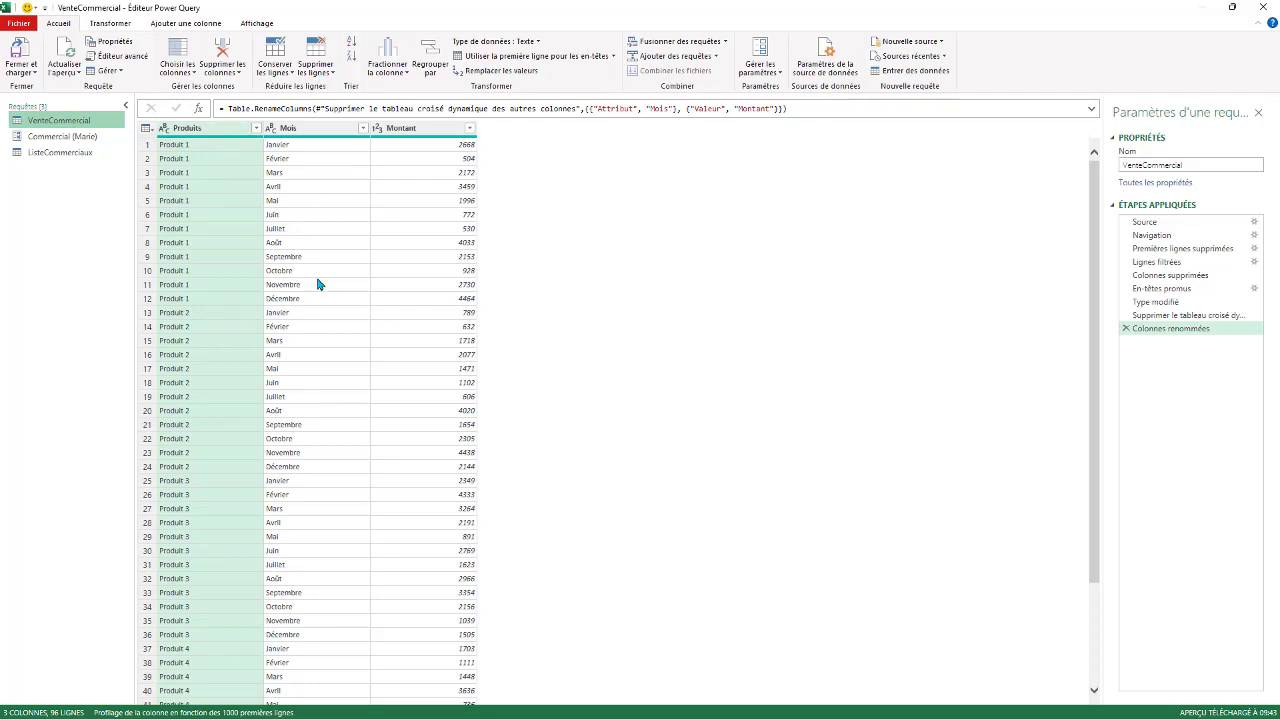
left_click(55, 155)
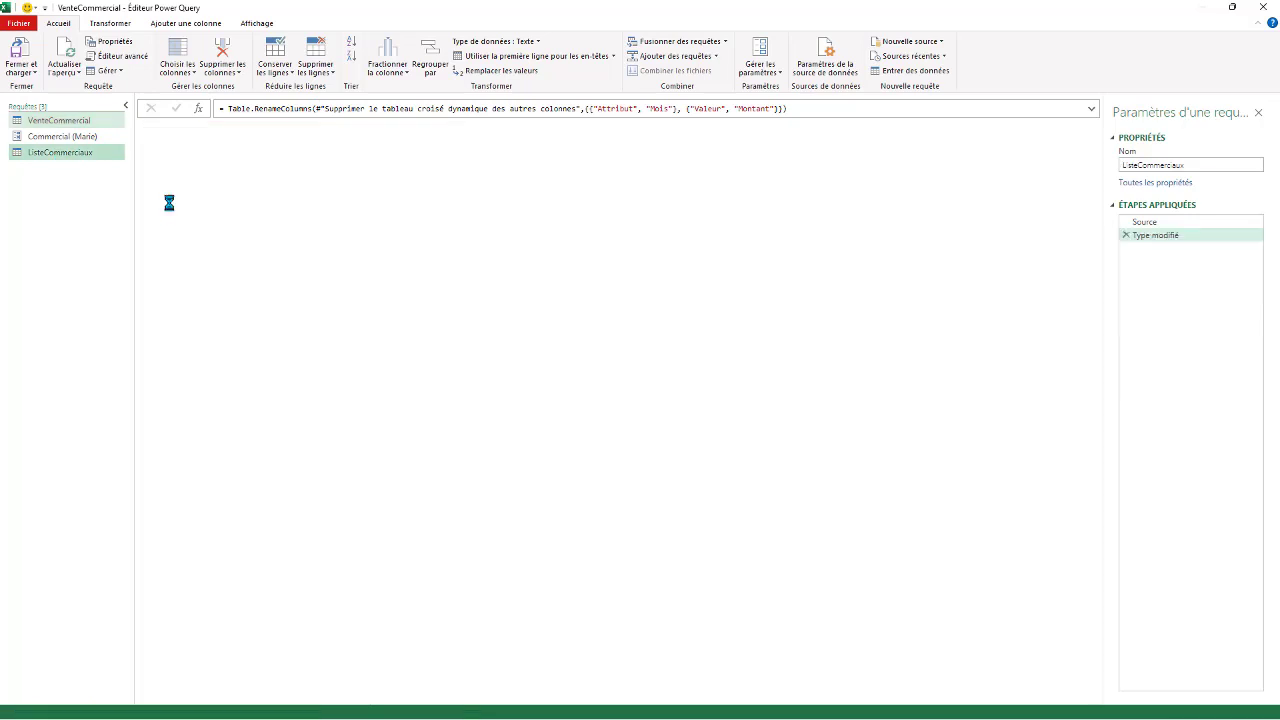
left_click(67, 120)
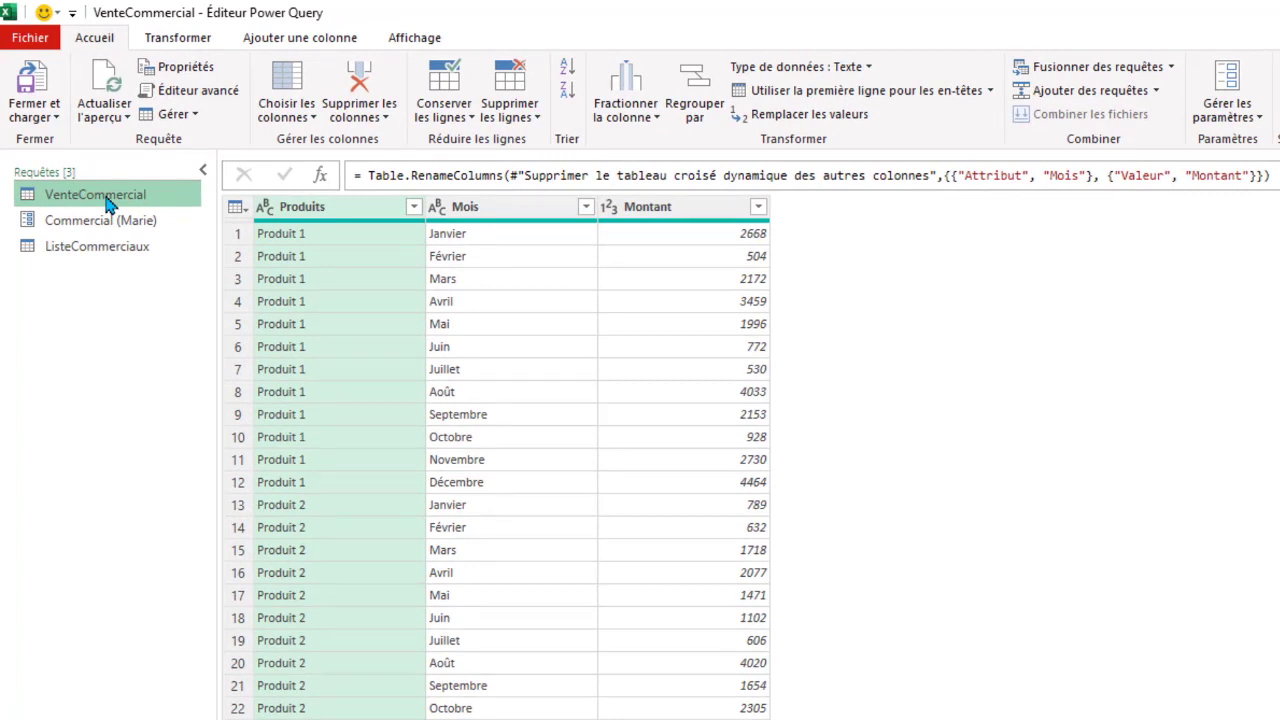
right_click(113, 192)
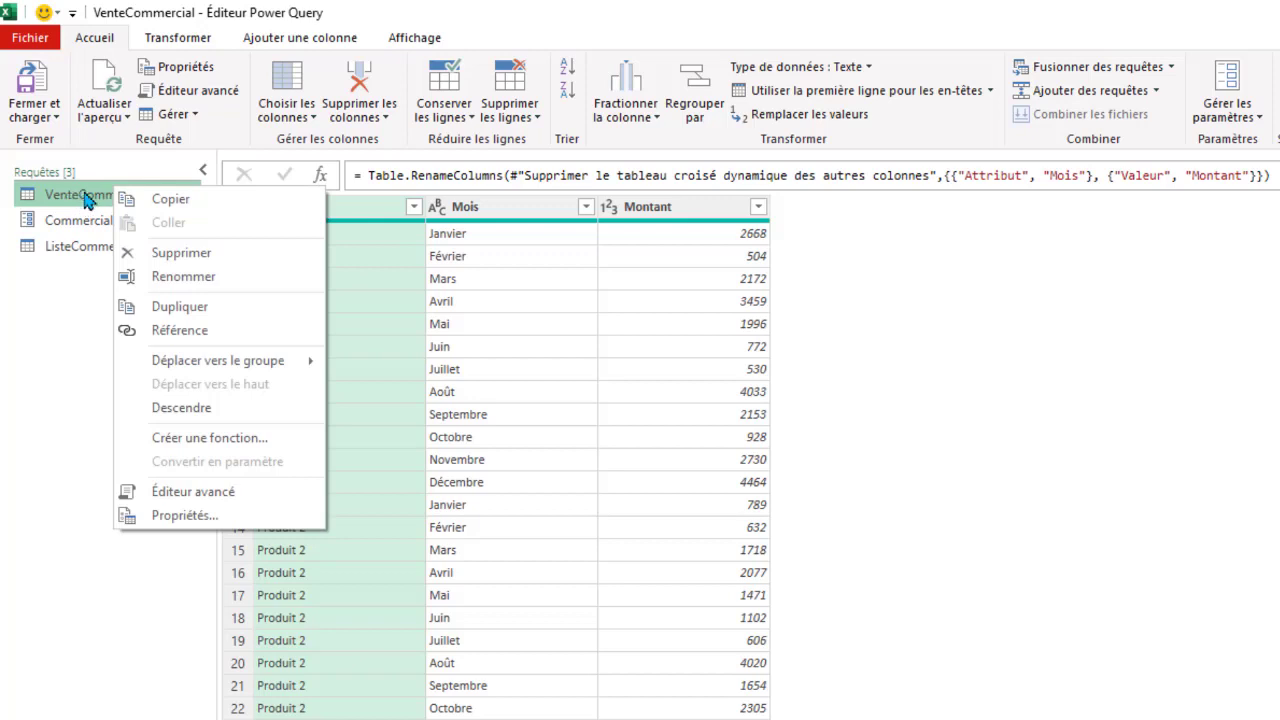
left_click(210, 440)
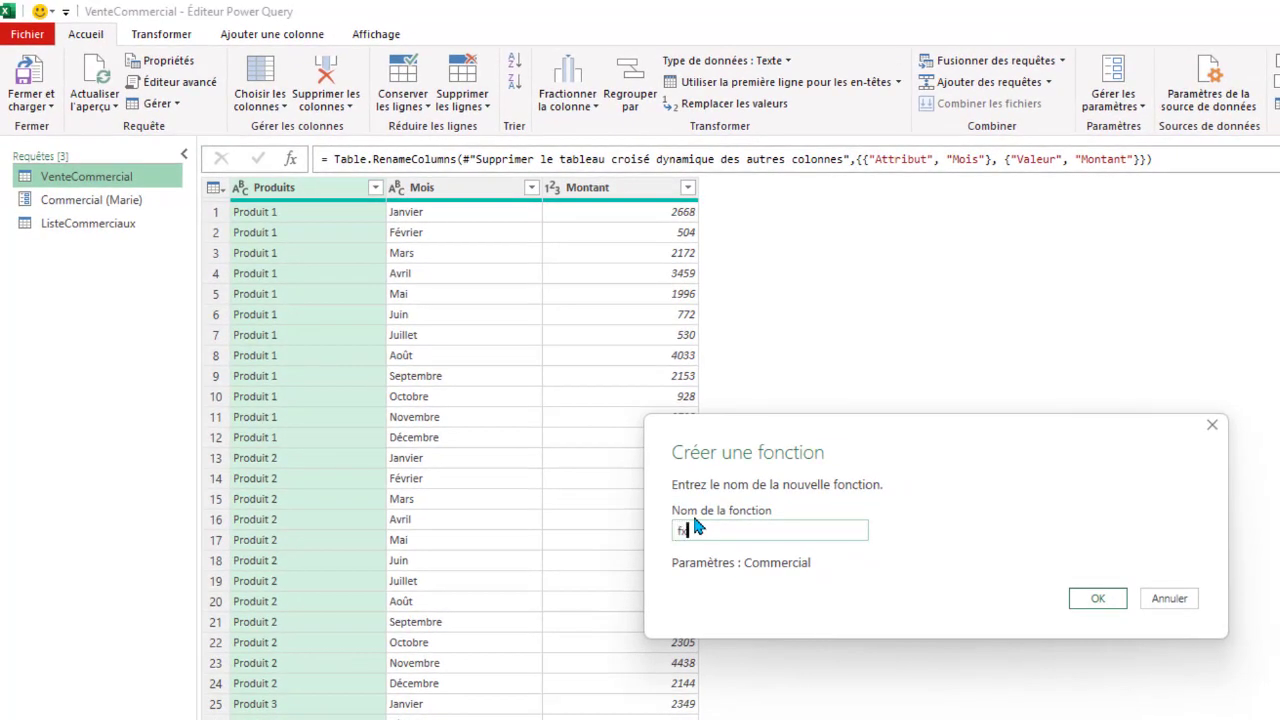
type("ConsolideVente")
left_click(1097, 600)
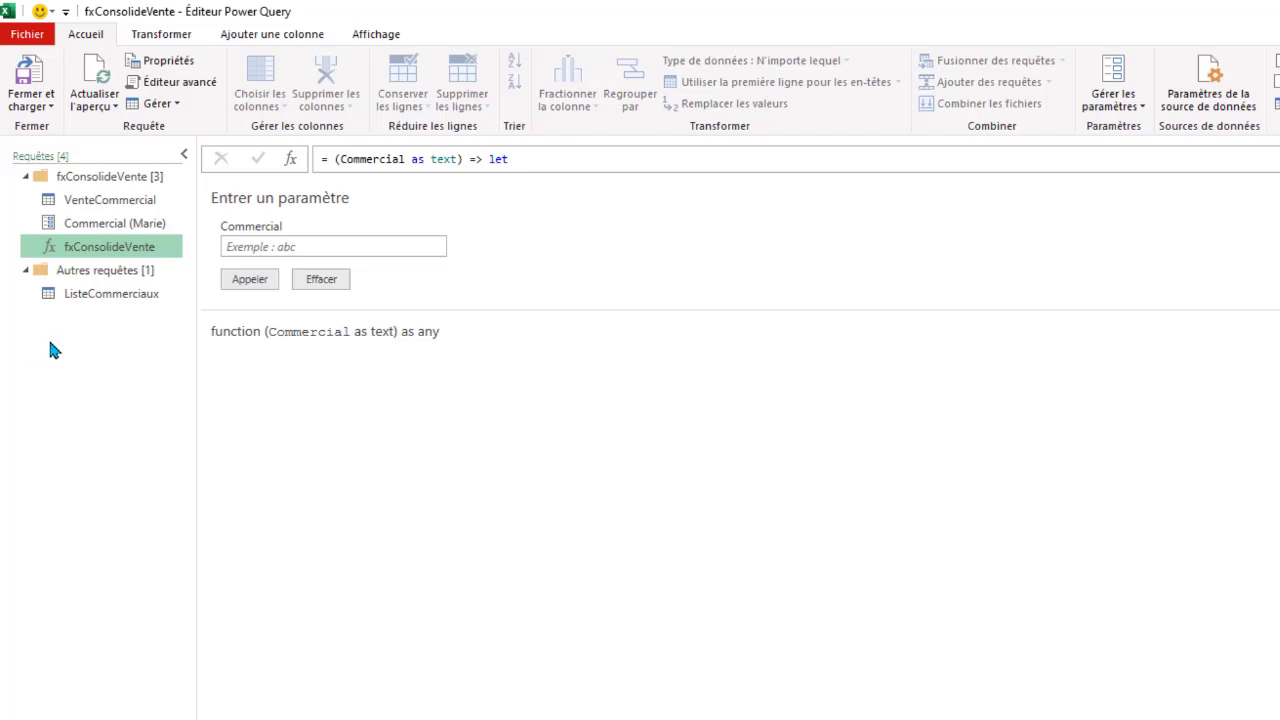
Invoke the custom function fxConsolideVente on each row of the ListeCommerciaux query, passing the Commercial column as its parameter.
left_click(98, 300)
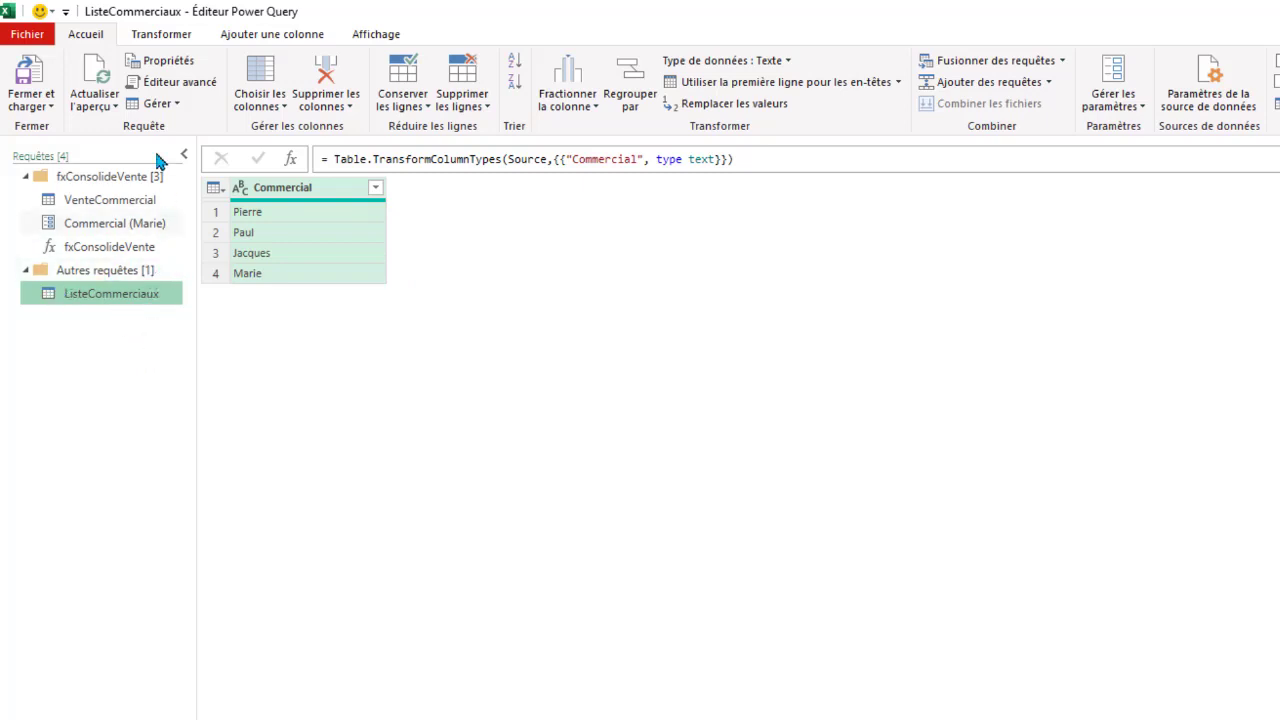
left_click(284, 38)
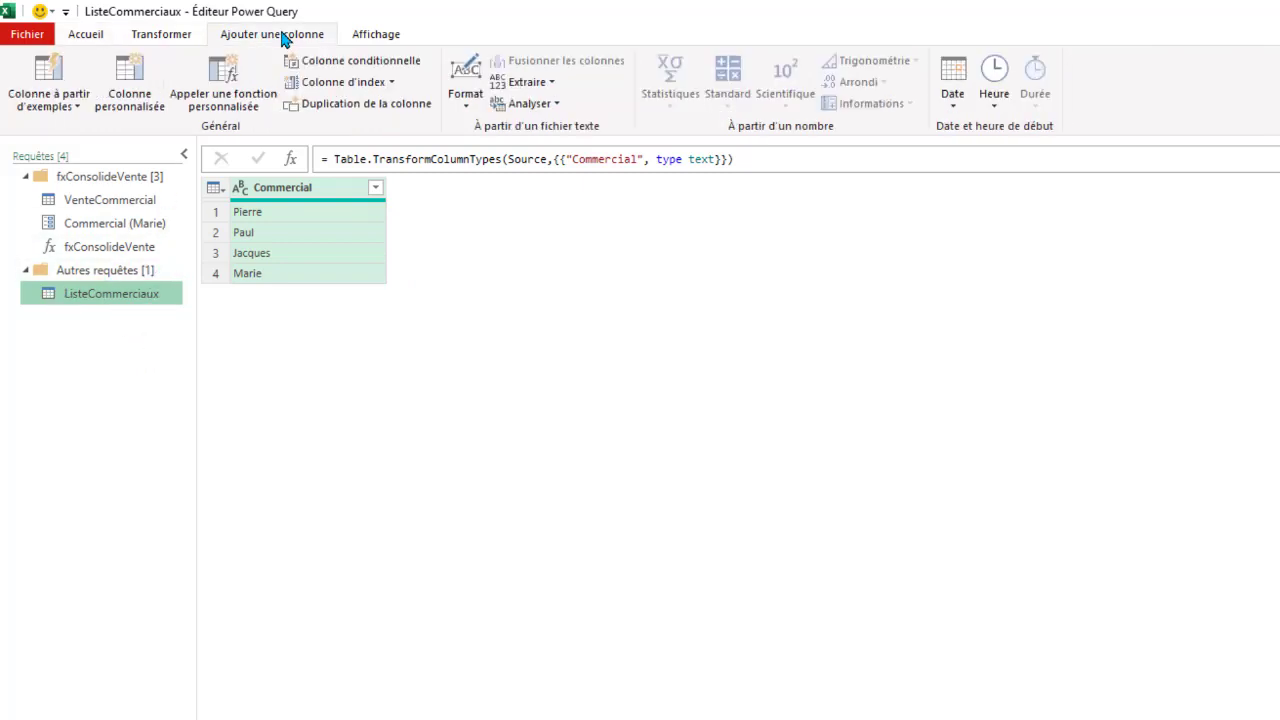
left_click(220, 86)
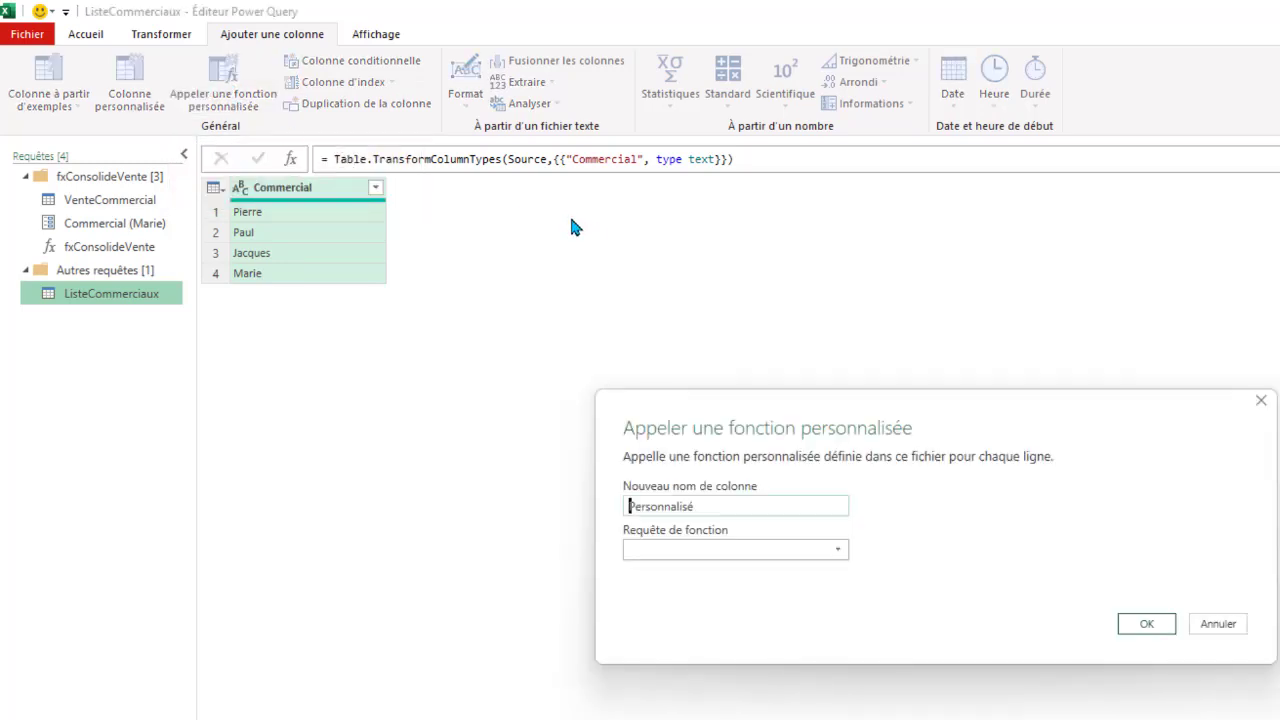
left_click(835, 552)
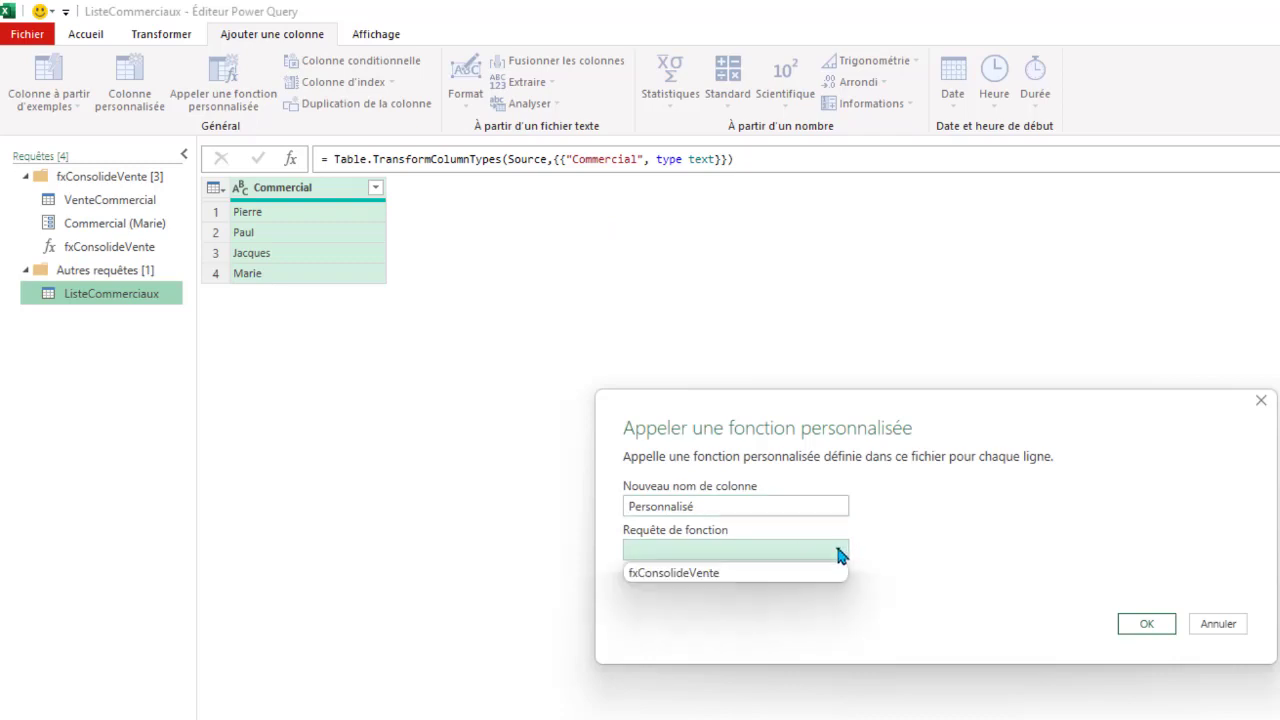
left_click(670, 574)
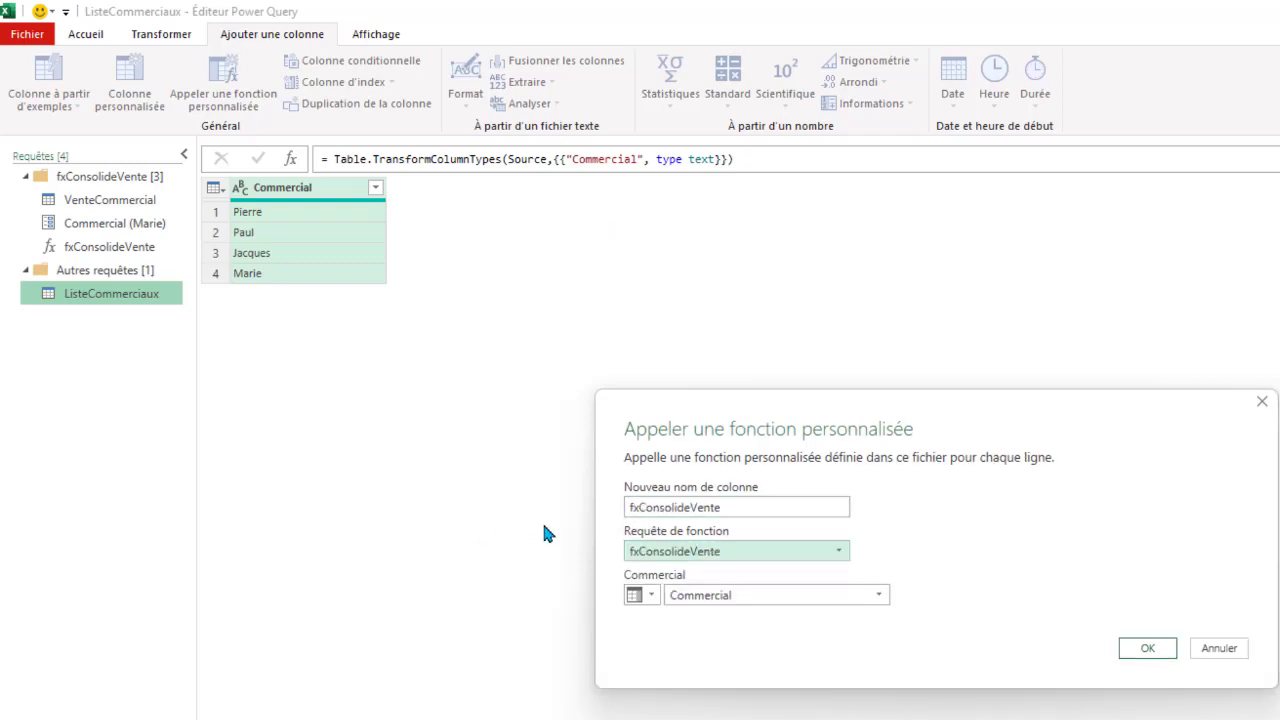
left_click(651, 595)
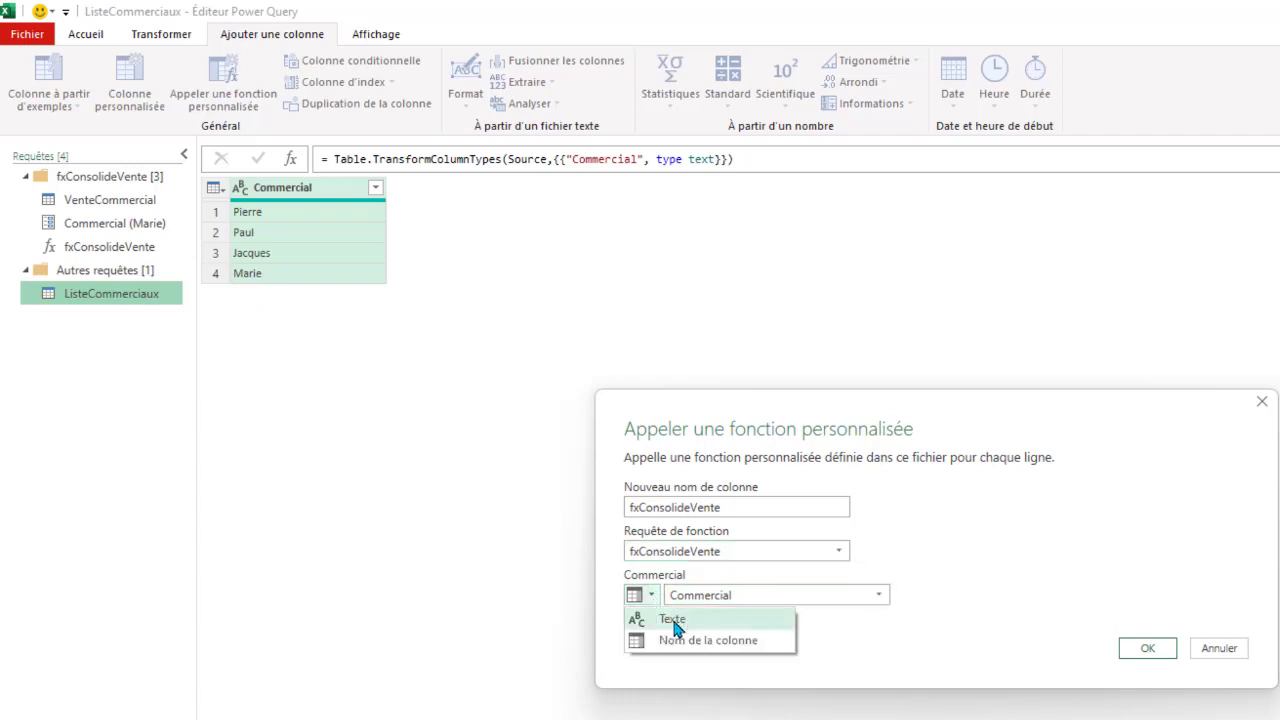
left_click(752, 584)
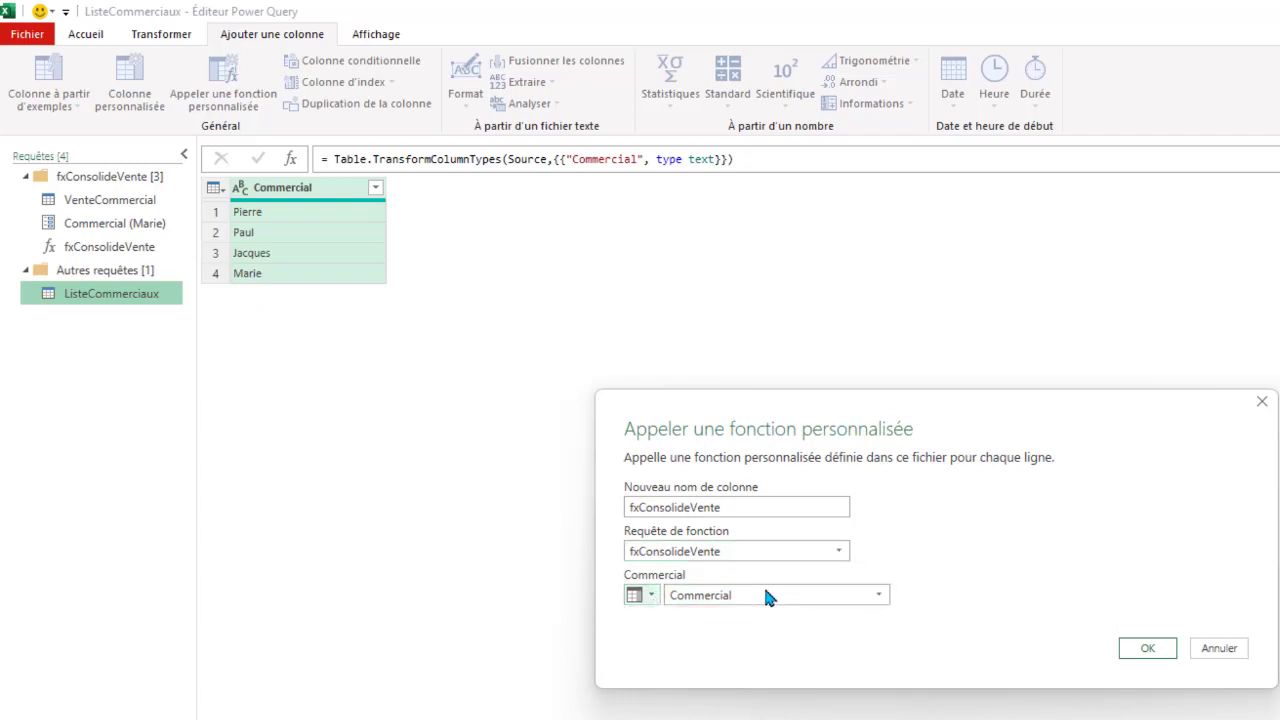
left_click(763, 584)
left_click(743, 616)
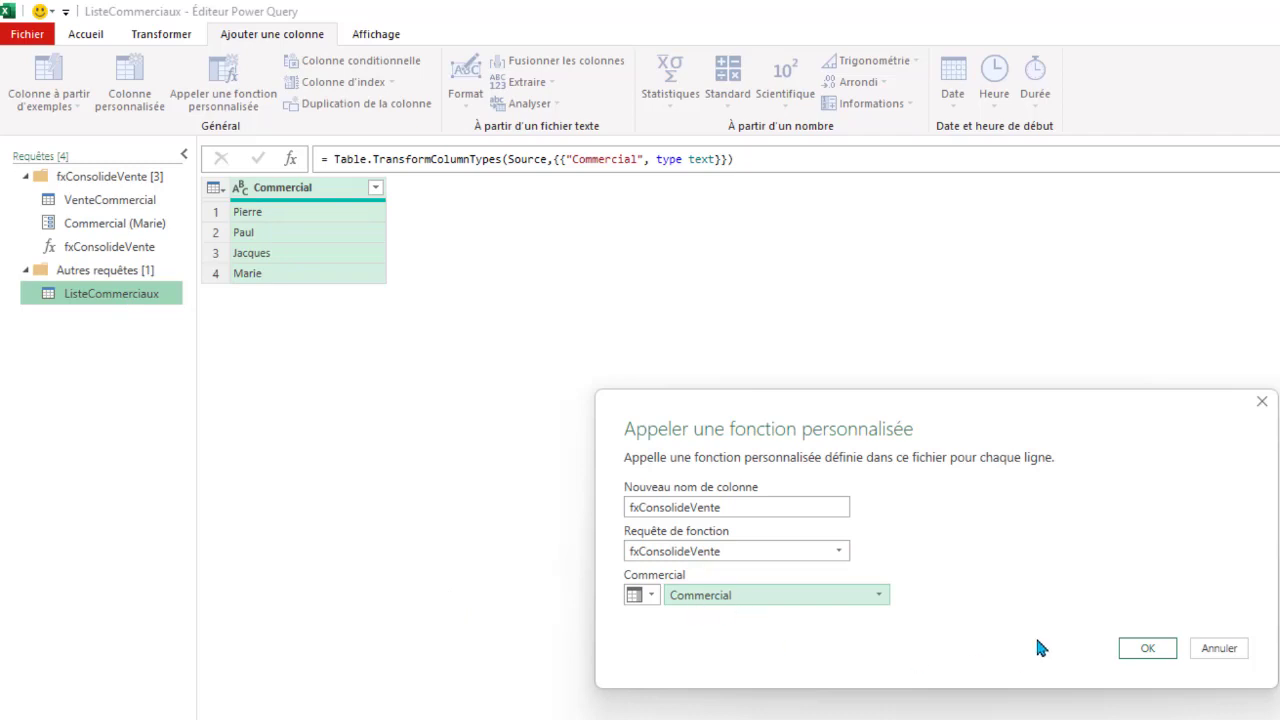
left_click(1147, 648)
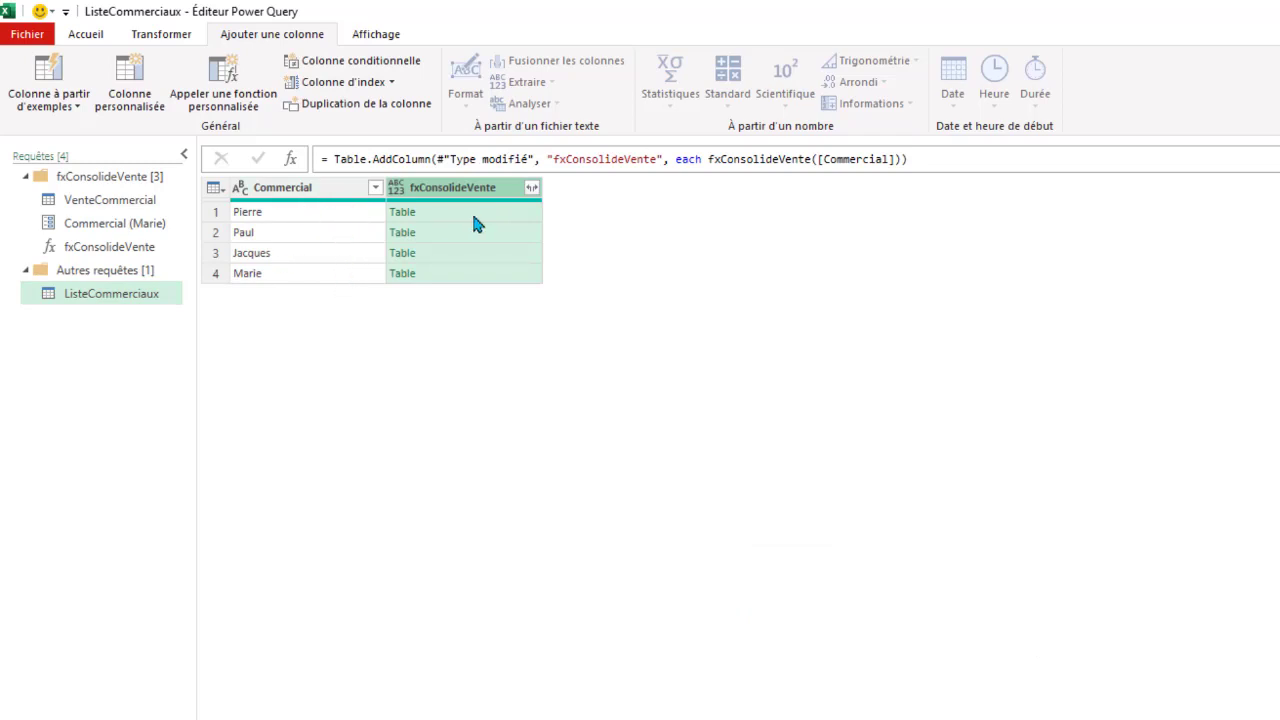
Enlarge the preview area and examine the nested sales table that the function returns for each salesperson.
left_click(510, 212)
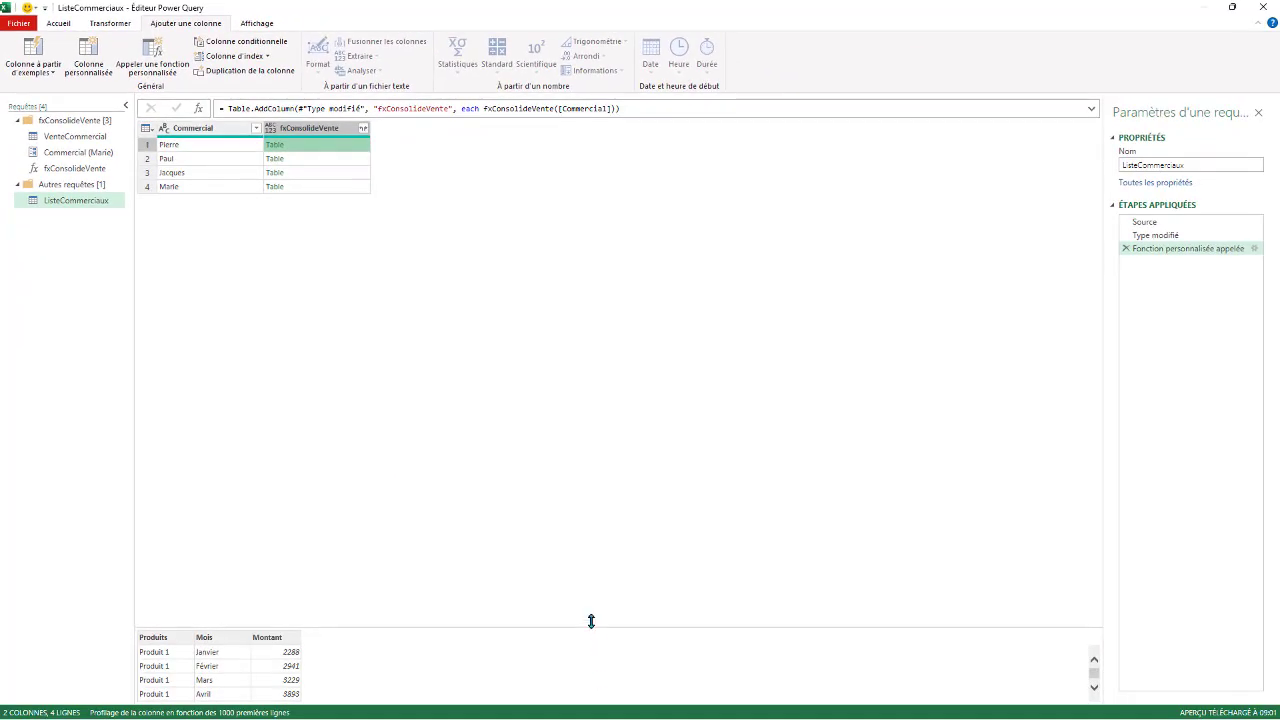
left_click_drag(591, 621, 586, 280)
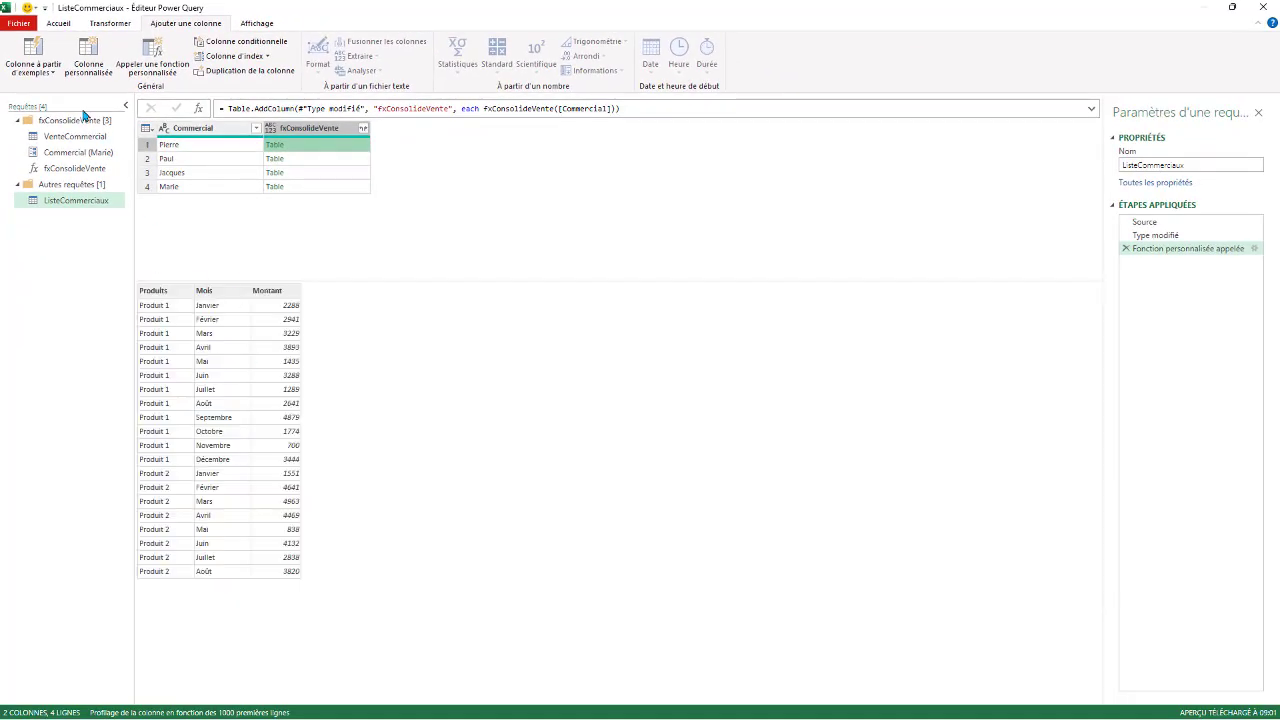
left_click(352, 159)
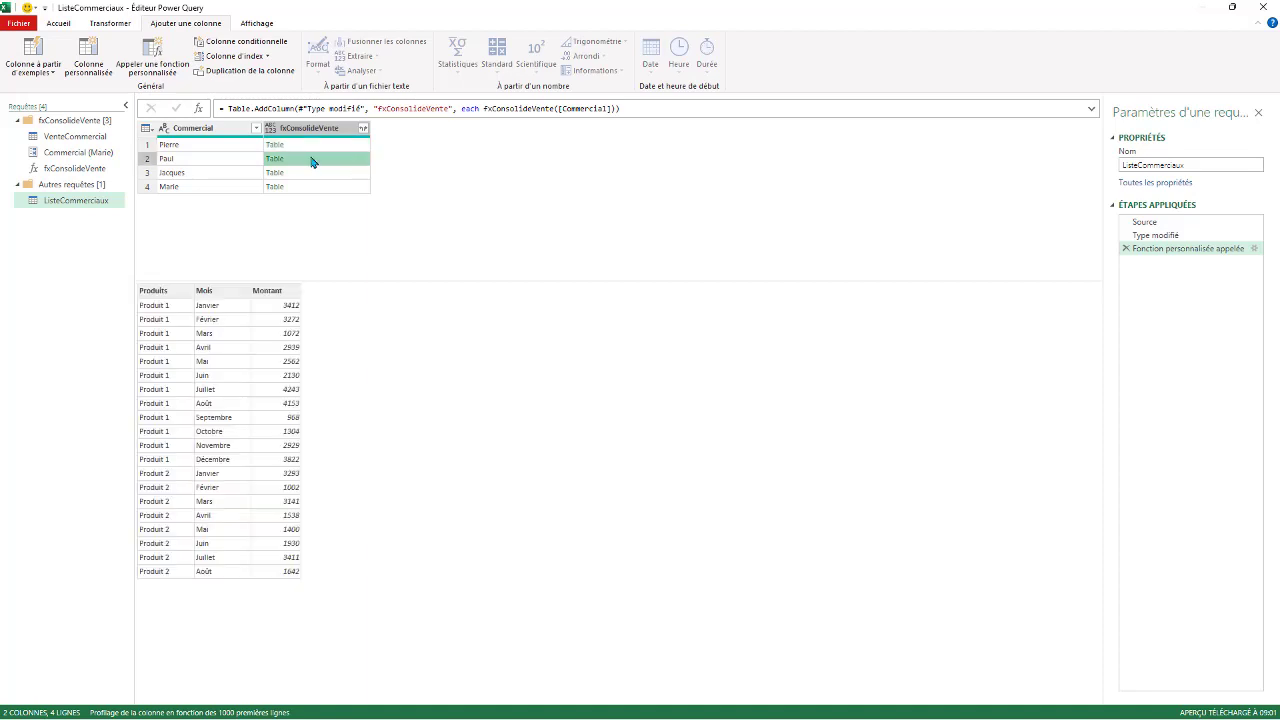
left_click(357, 174)
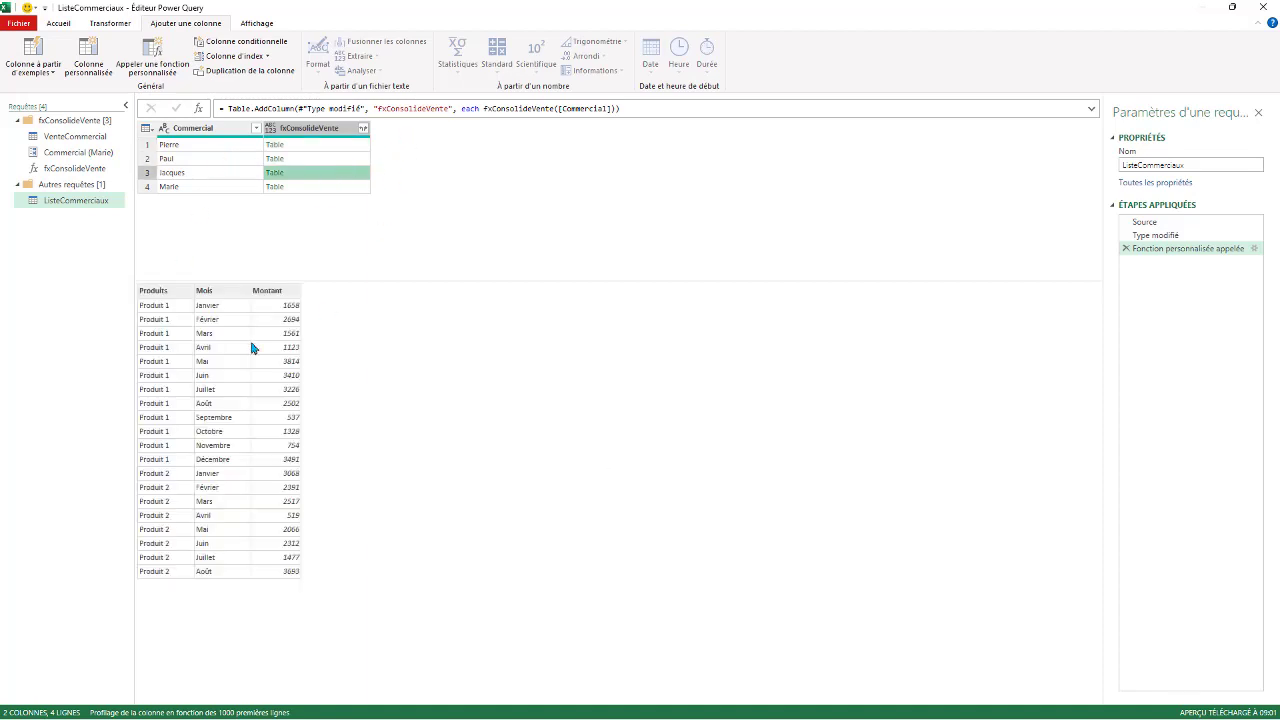
left_click(357, 187)
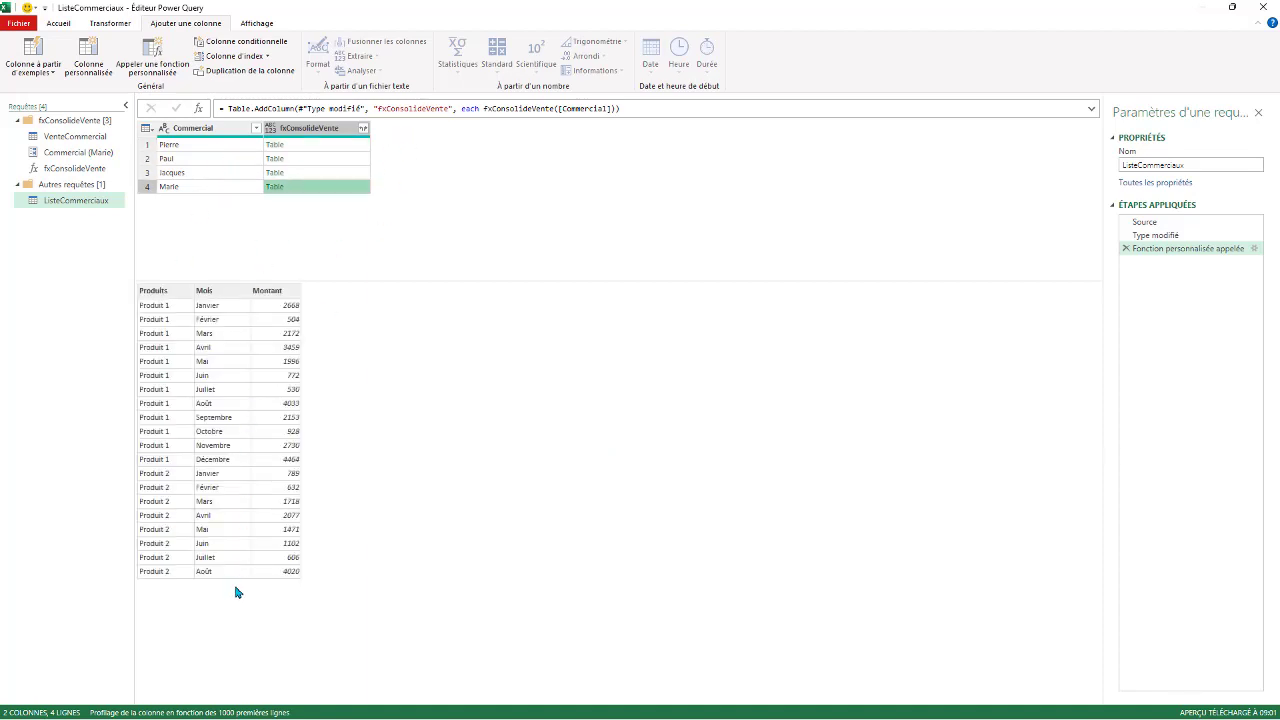
left_click(341, 175)
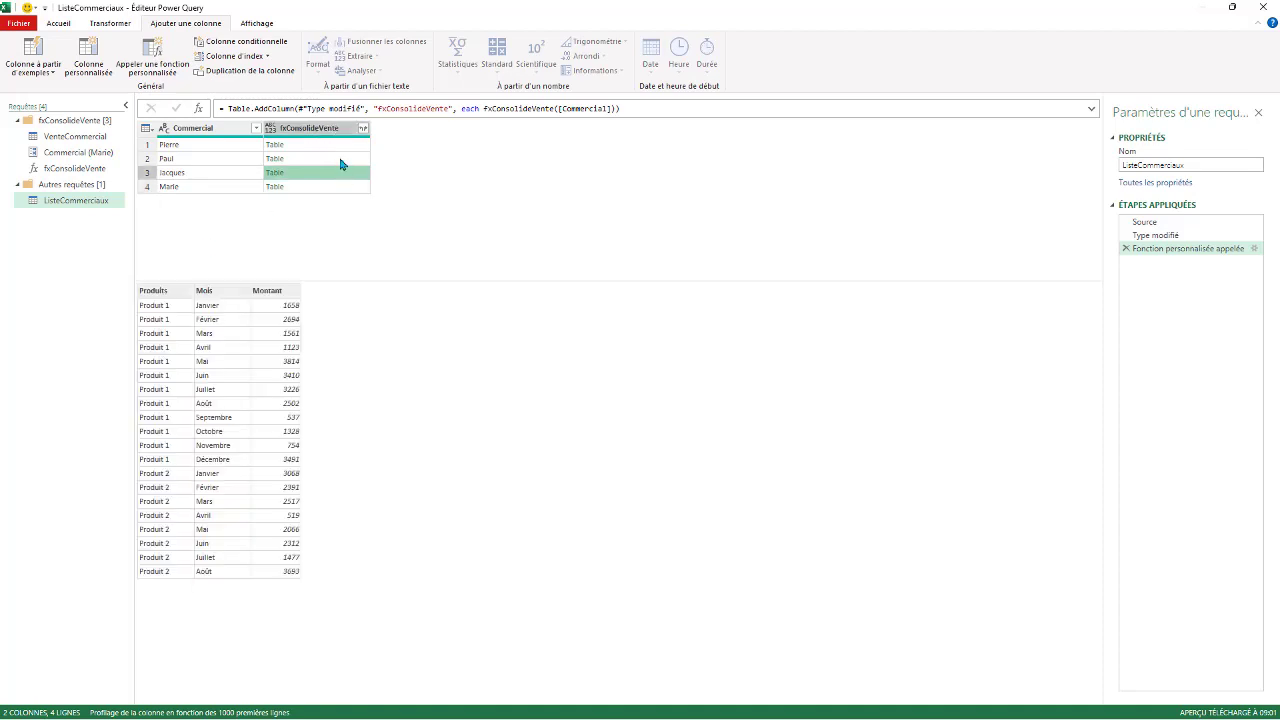
left_click(340, 158)
left_click(343, 146)
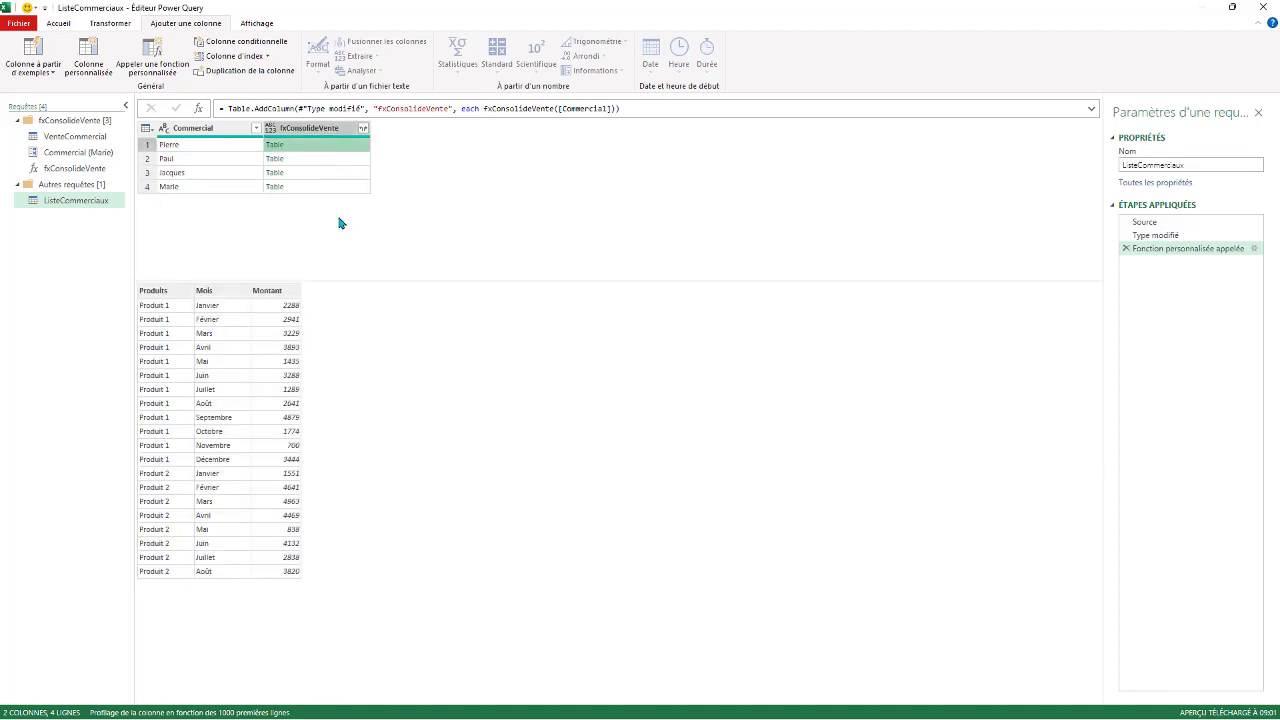
Expand the fxConsolideVente column into Produits, Mois and Montant with the original name as prefix, and review the resulting rows and expand settings.
left_click(364, 132)
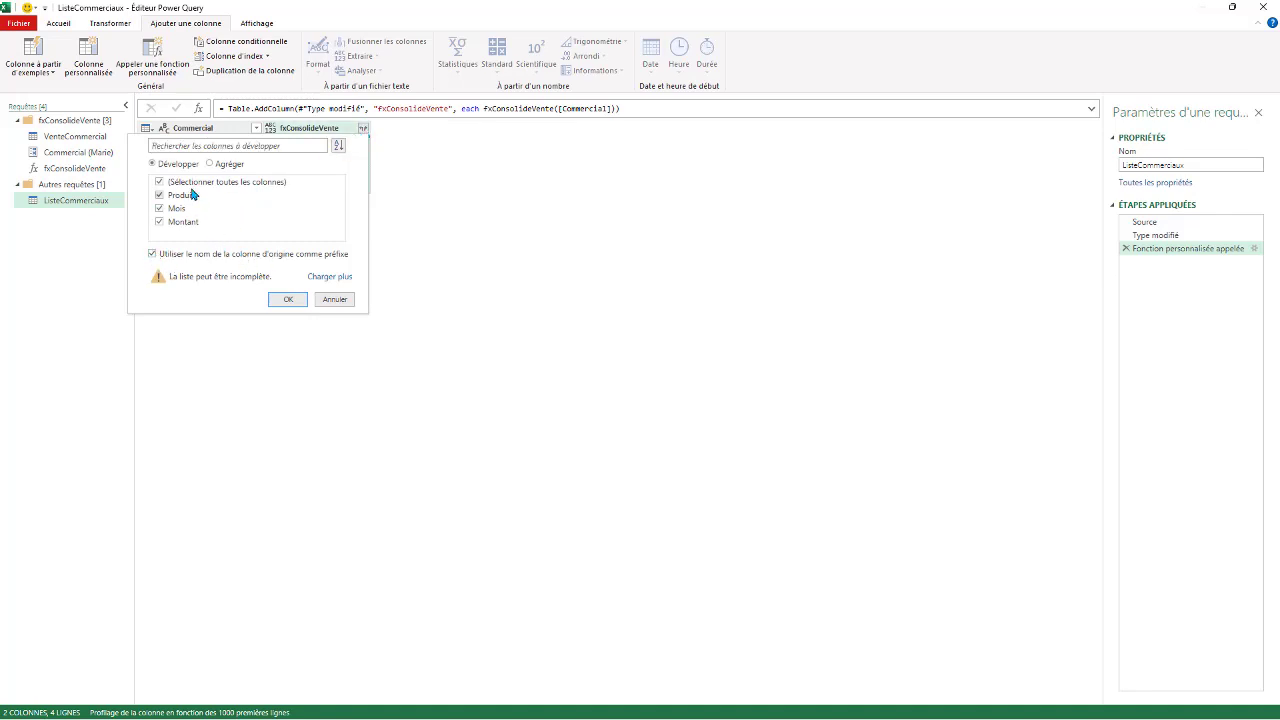
left_click(288, 301)
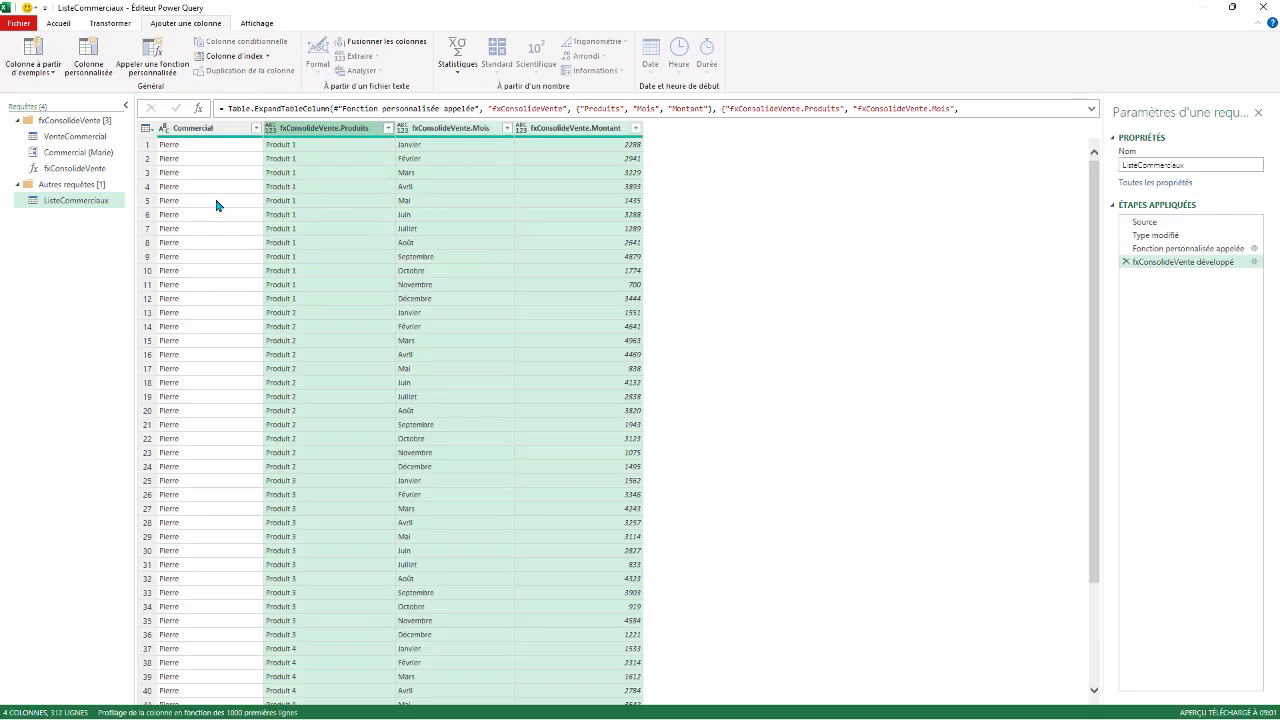
scroll(220, 205, "down", 20)
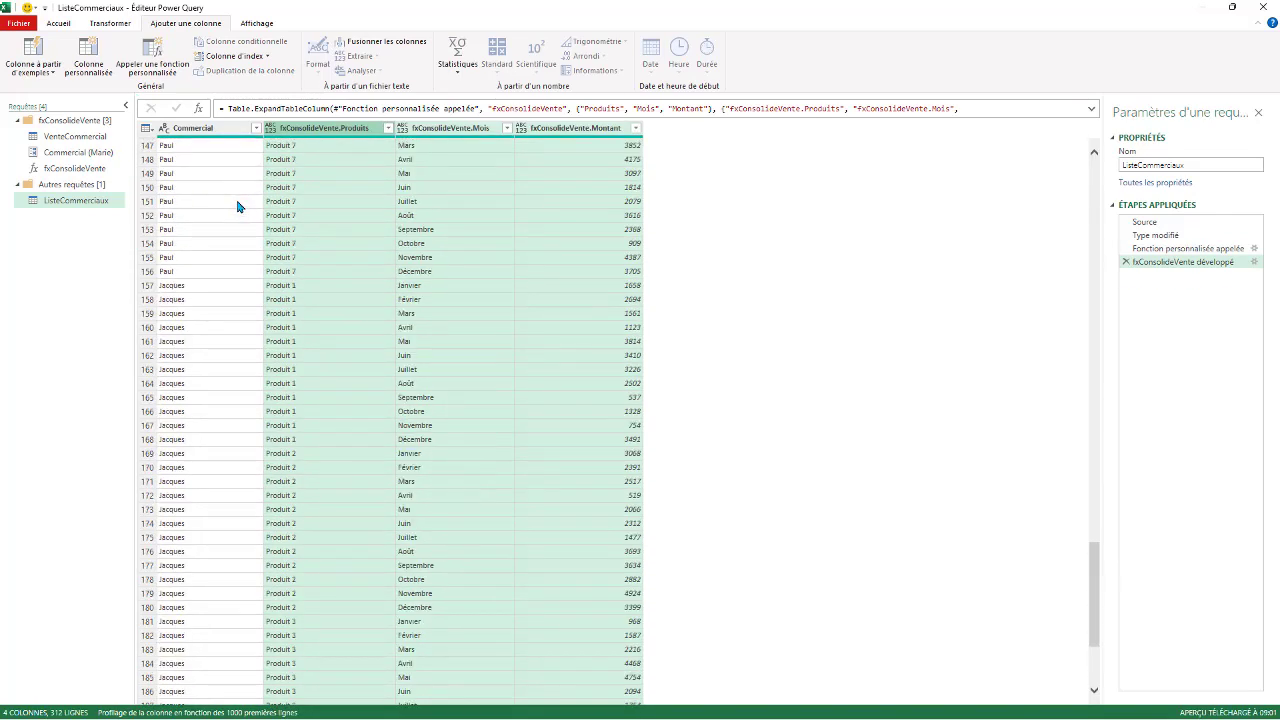
scroll(240, 206, "down", 20)
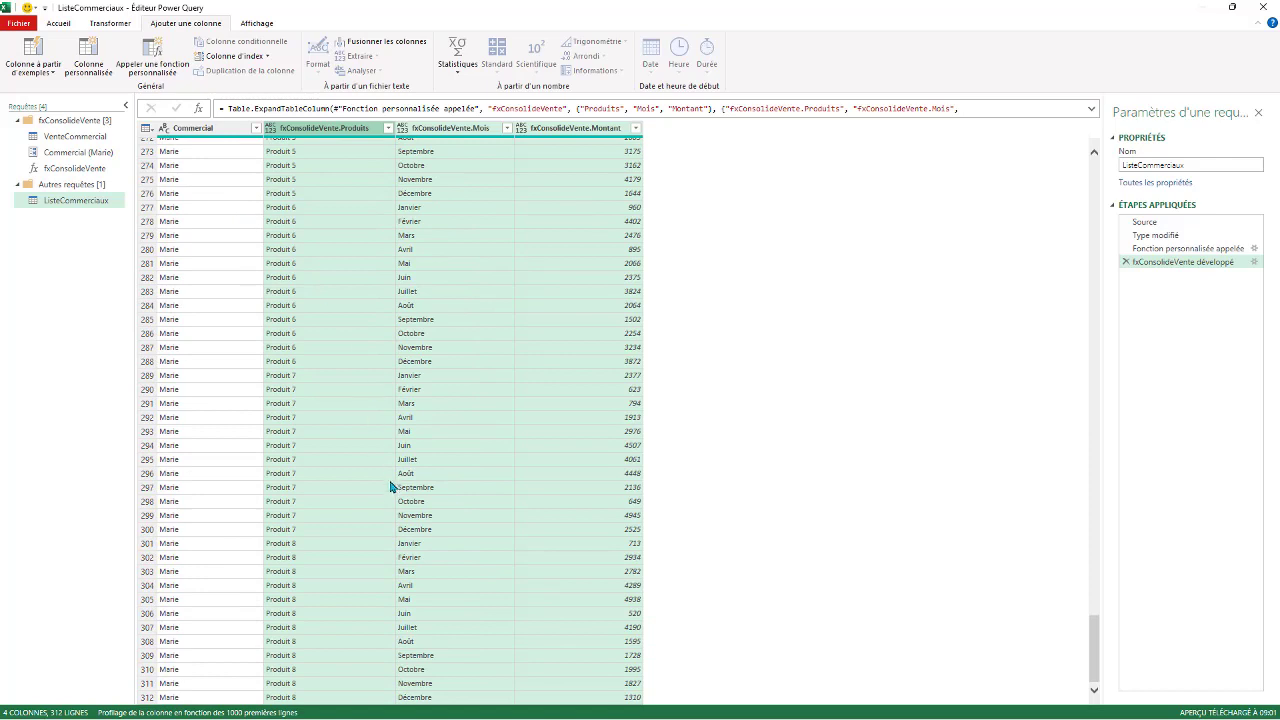
scroll(386, 490, "up", 20)
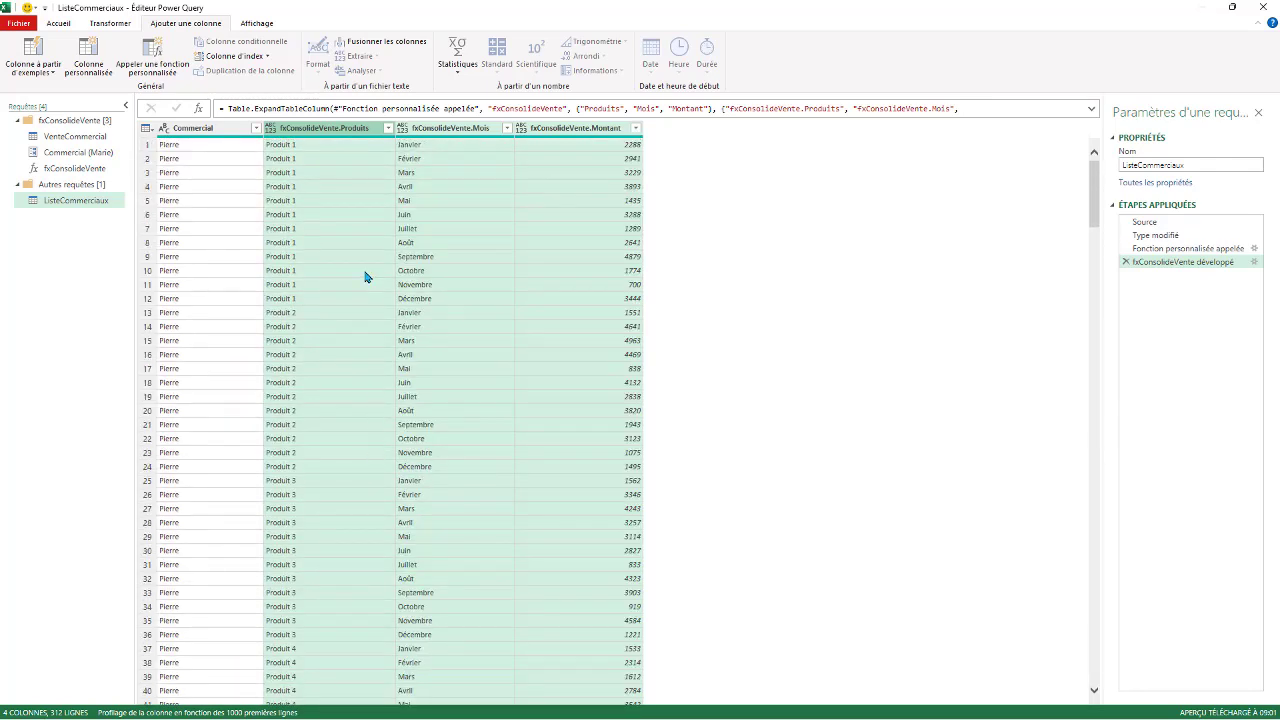
left_click(222, 130)
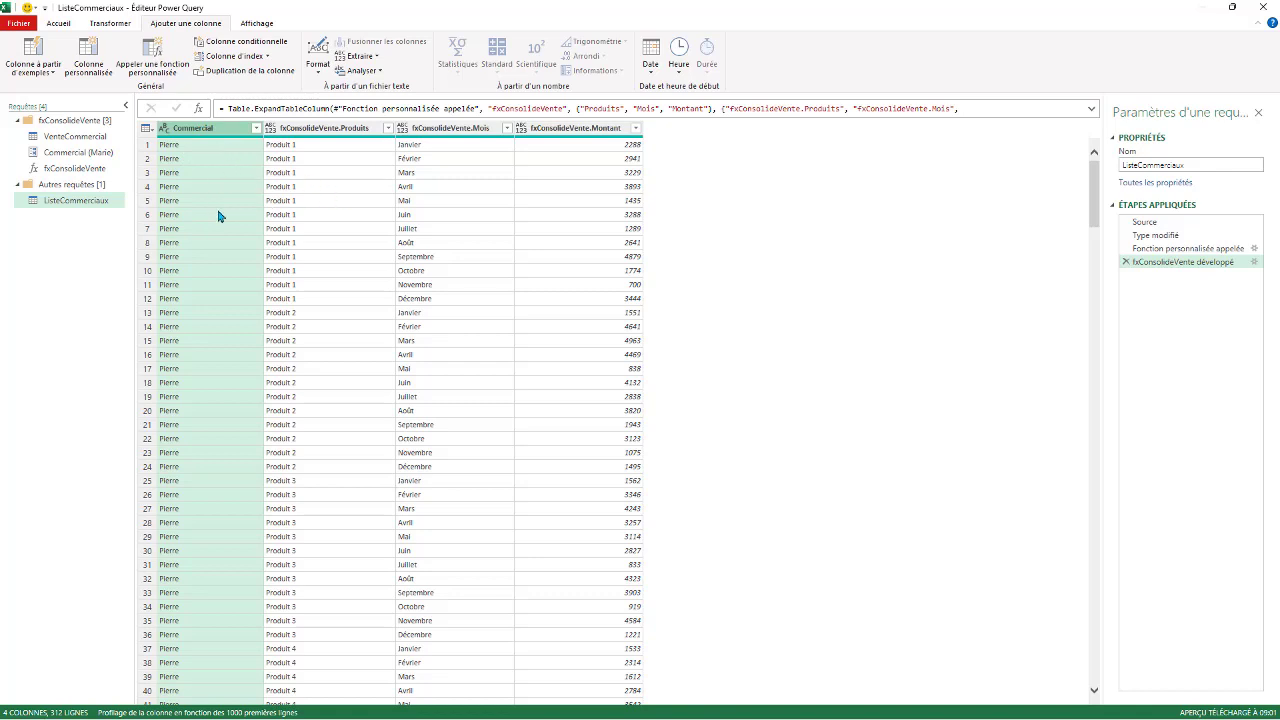
scroll(209, 455, "down", 20)
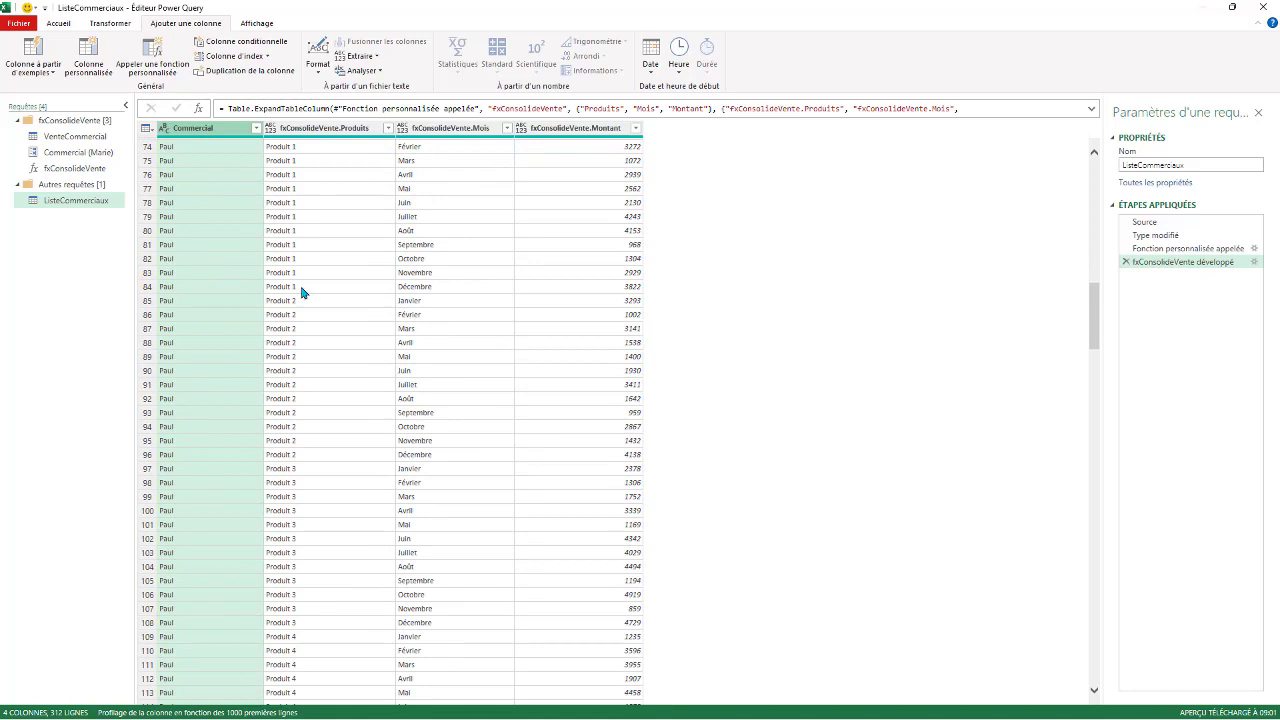
scroll(302, 292, "up", 20)
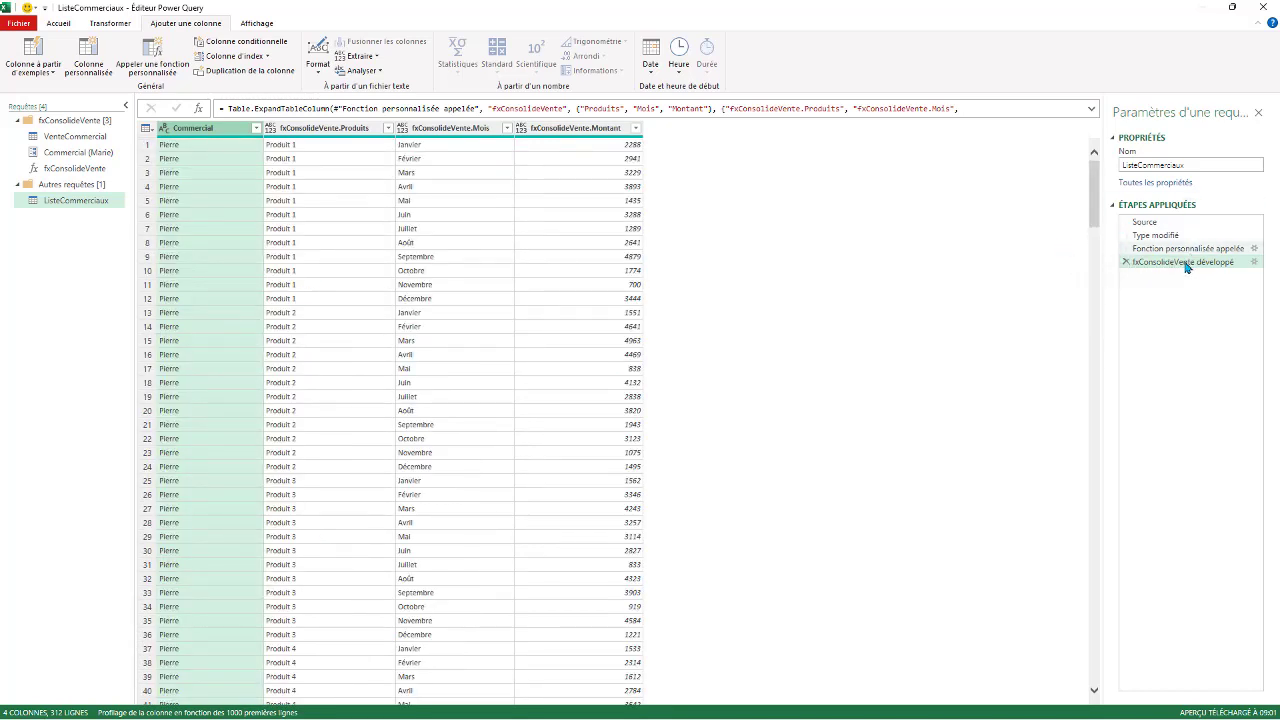
left_click(1254, 261)
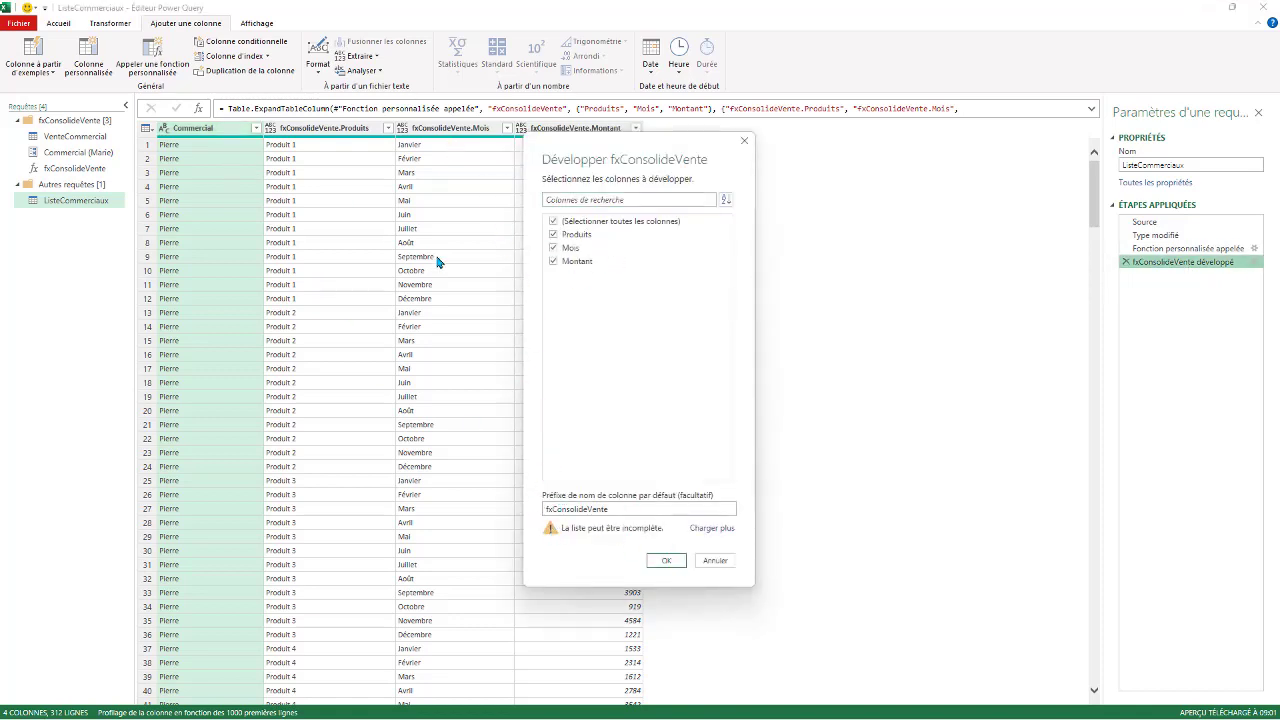
left_click(713, 564)
Rename the fxConsolideVente.Produits column as Produits.
double_click(328, 128)
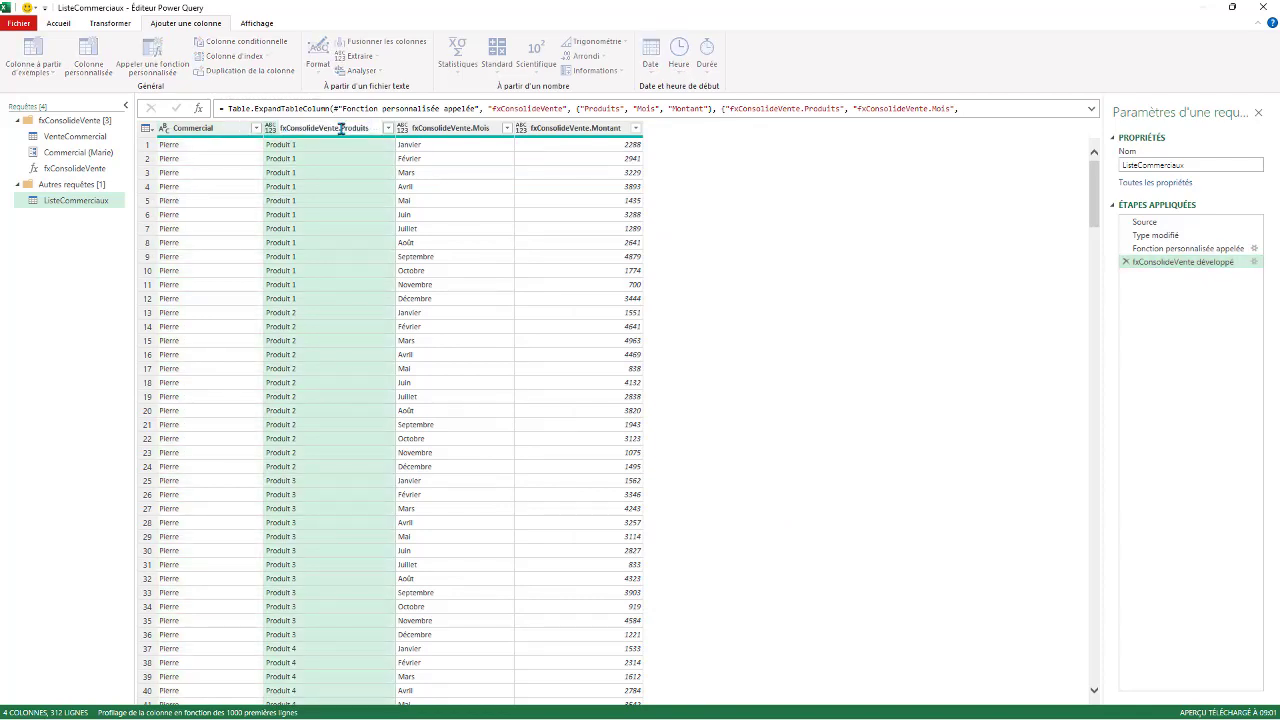
left_click_drag(341, 128, 267, 122)
key("BackSpace")
key("Return")
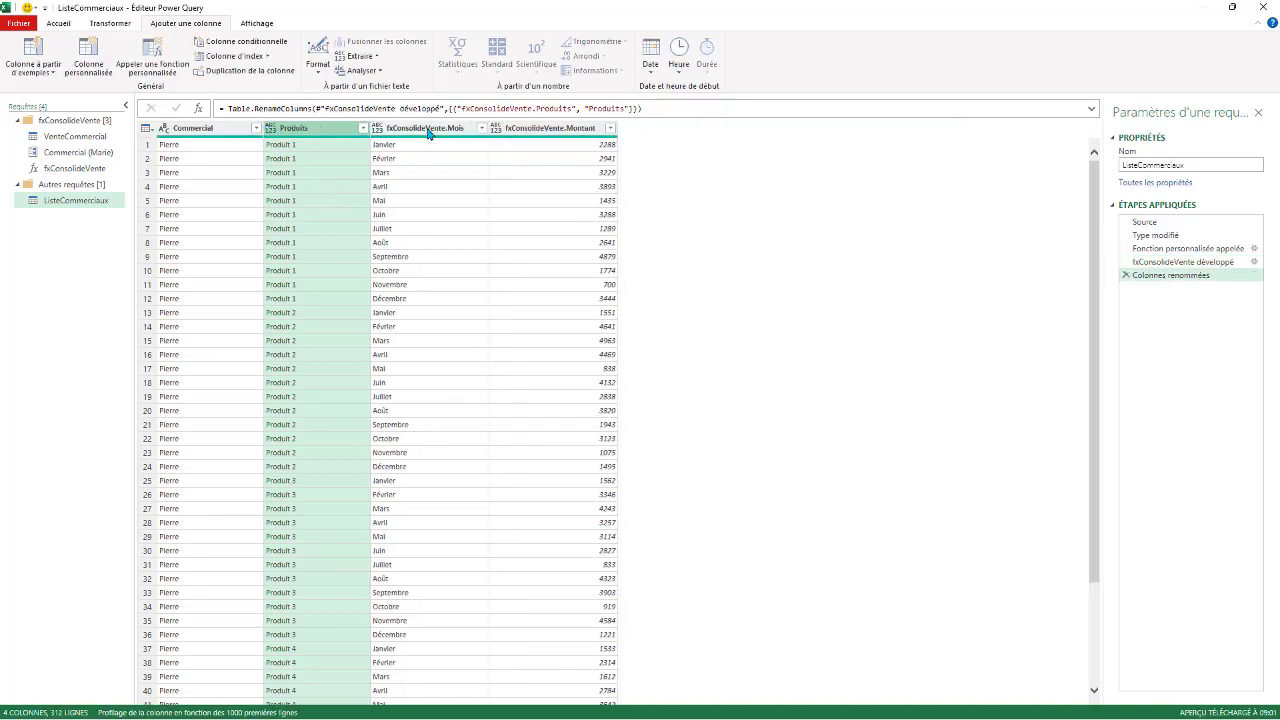
Rename the fxConsolideVente.Mois column as Mois.
double_click(440, 128)
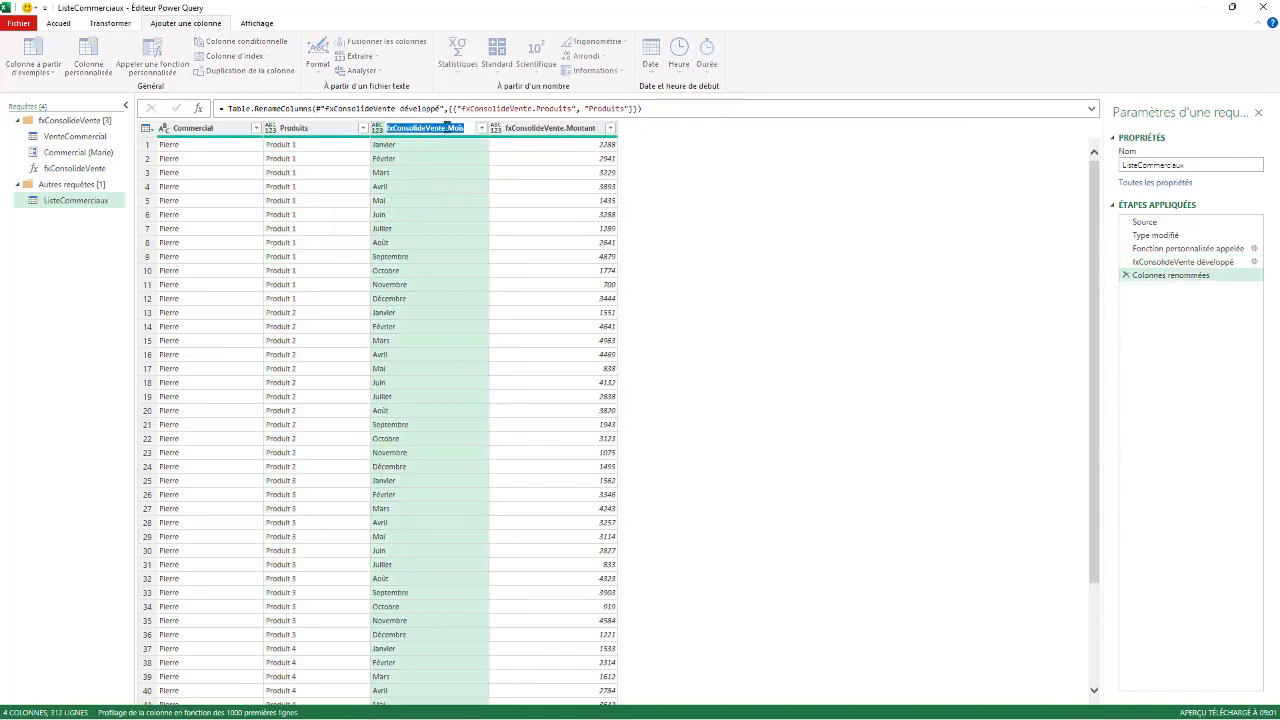
left_click(447, 129)
left_click_drag(447, 129, 322, 150)
key("BackSpace")
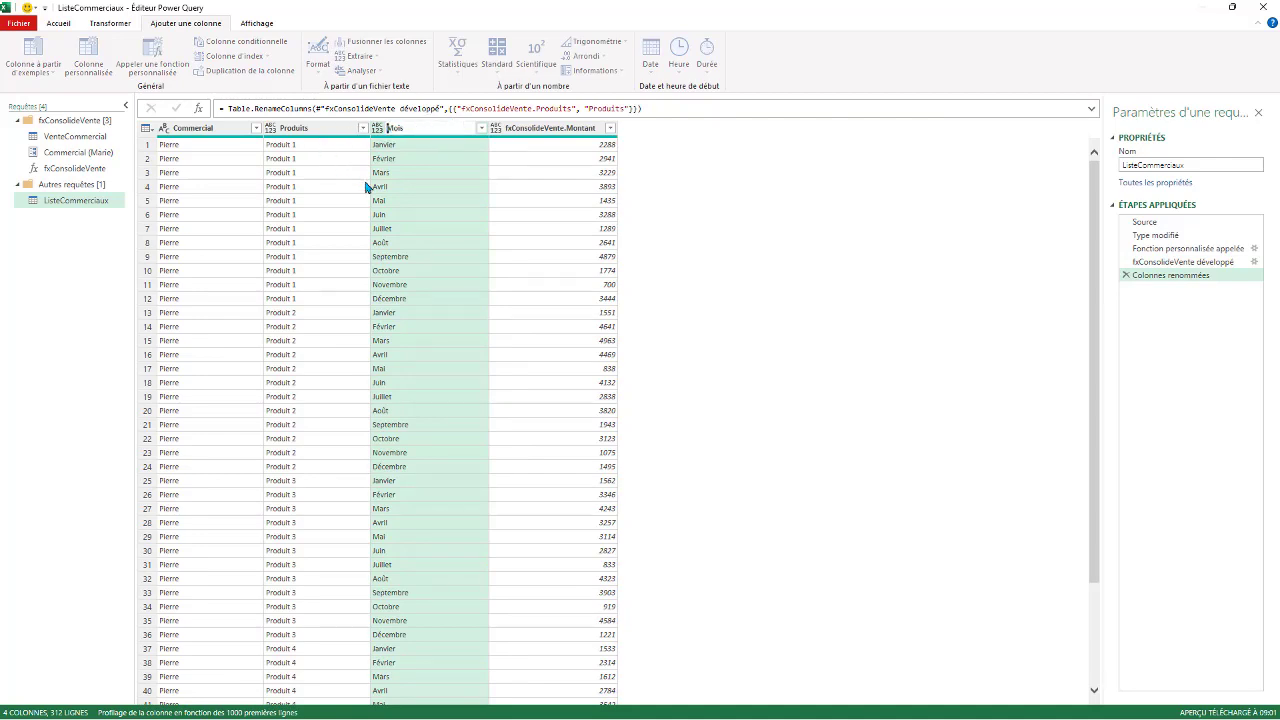
left_click(550, 129)
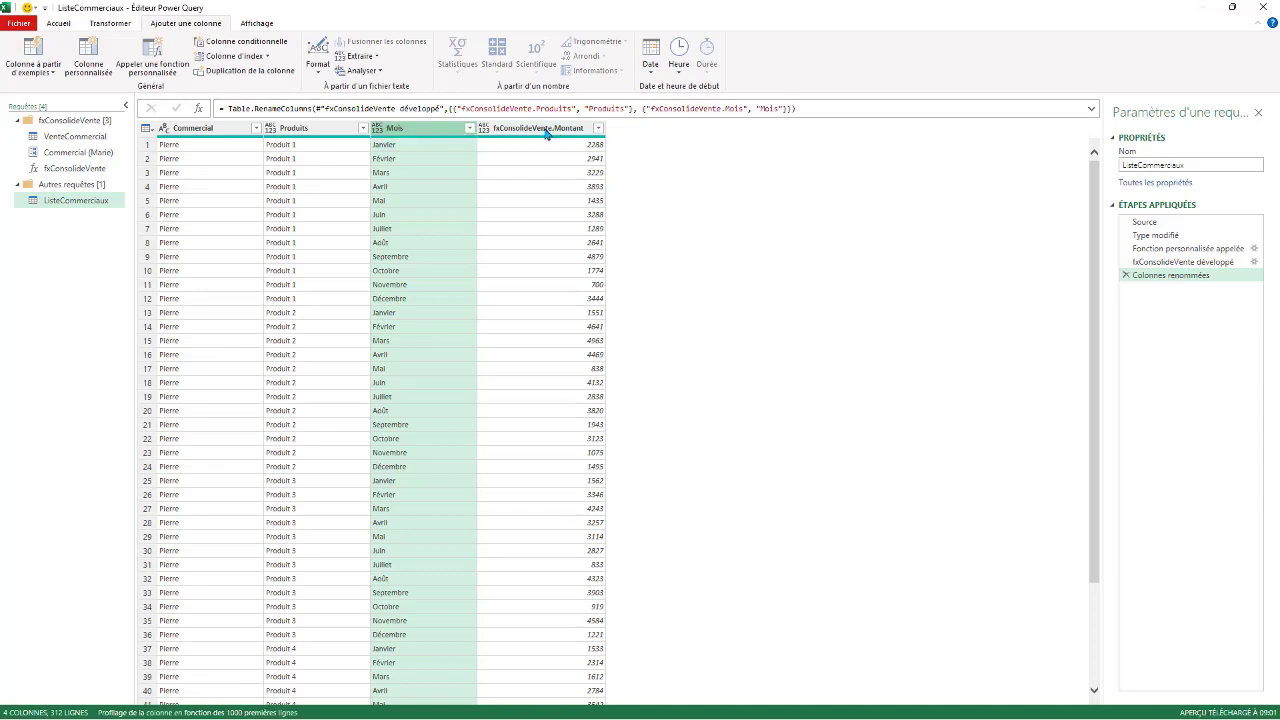
Rename the fxConsolideVente.Montant column as Montant.
double_click(540, 129)
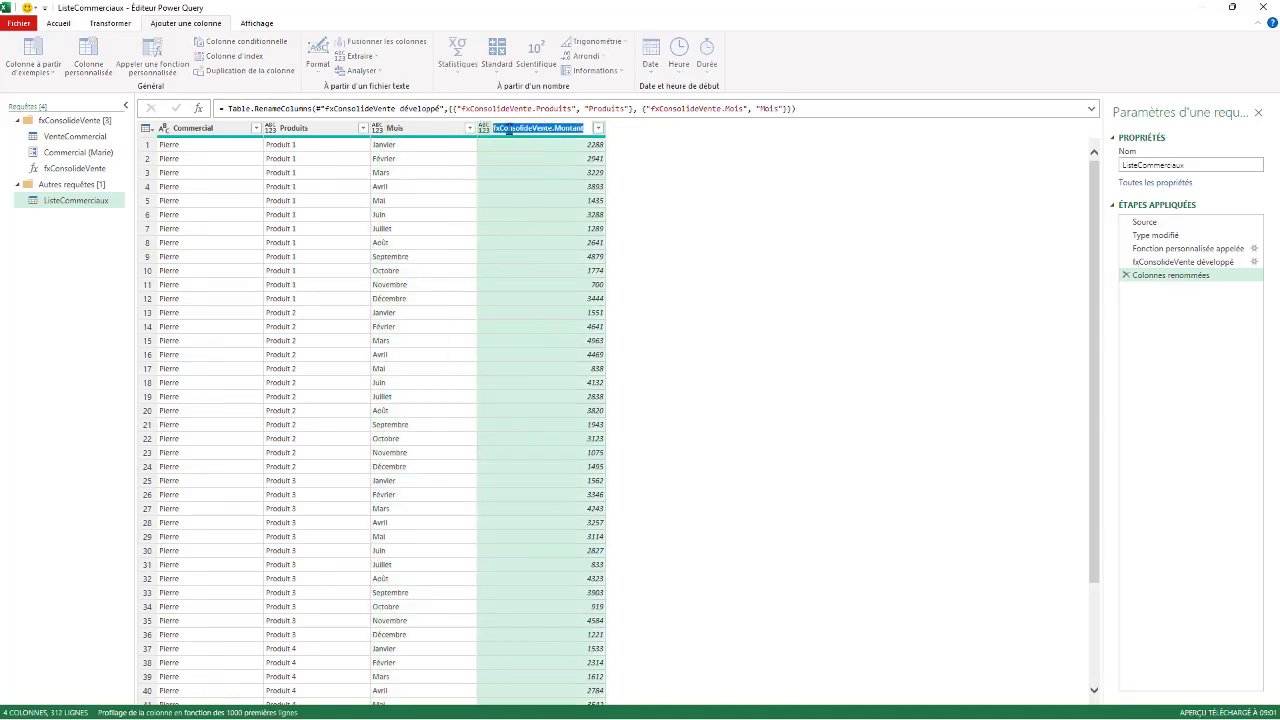
left_click(528, 129)
left_click_drag(555, 129, 487, 149)
key("BackSpace")
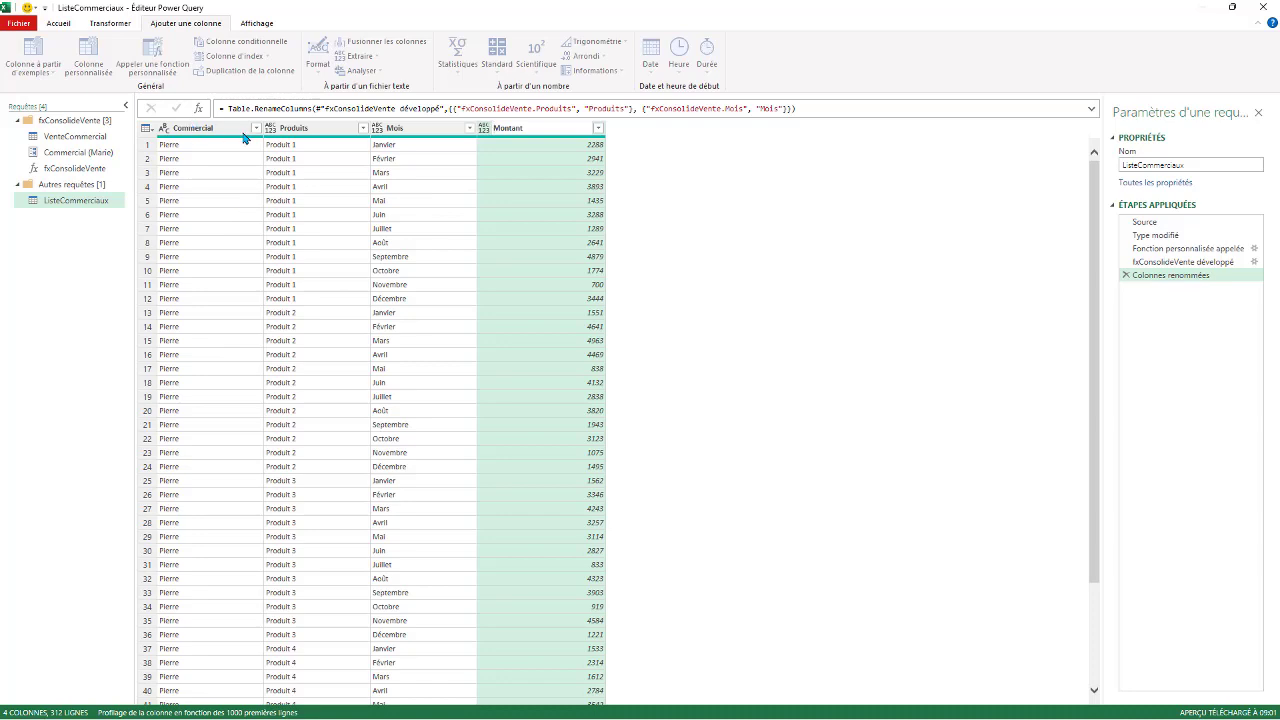
key("Return")
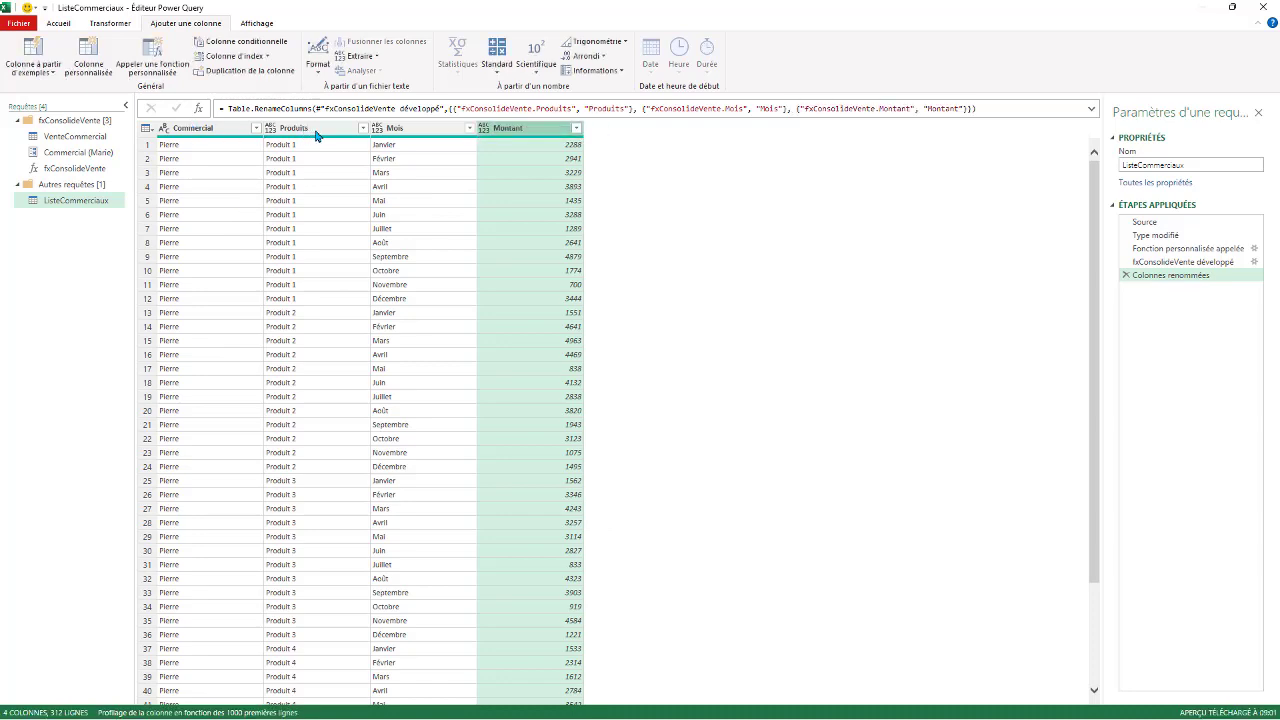
Automatically detect the data types of the Commercial, Produits, Mois and Montant columns.
left_click(168, 128)
left_click(491, 130, "shift")
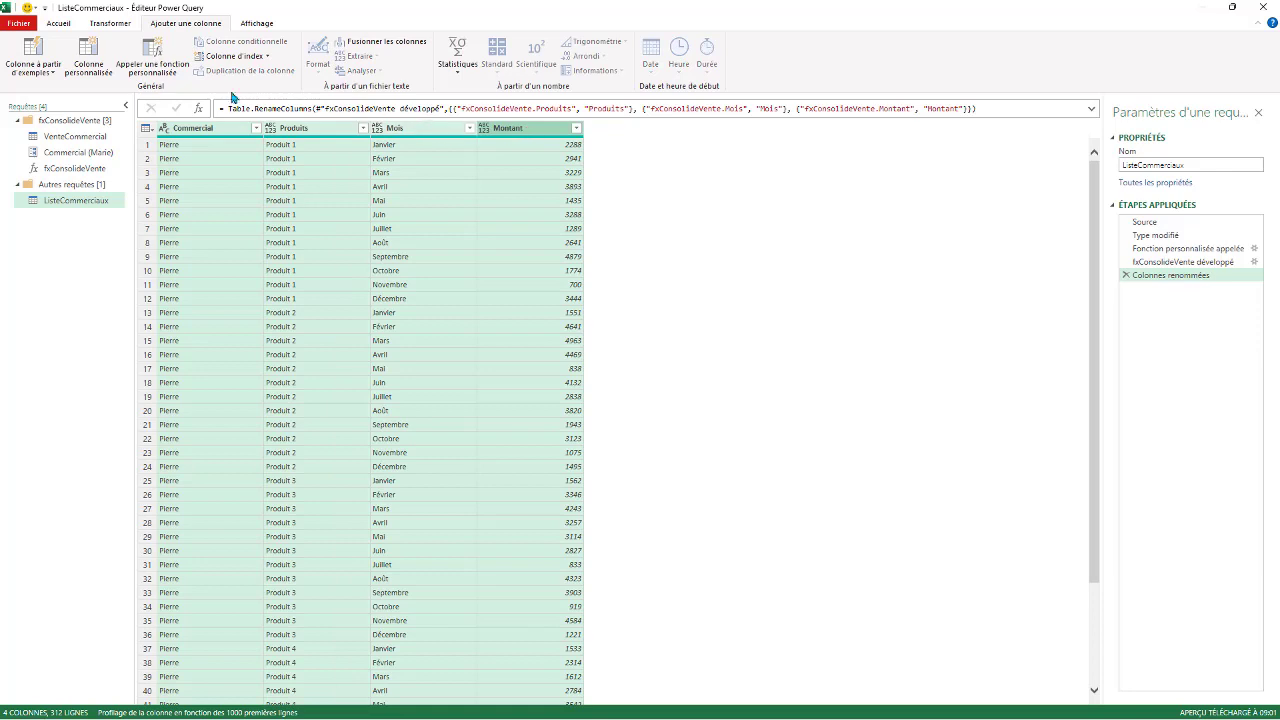
left_click(60, 23)
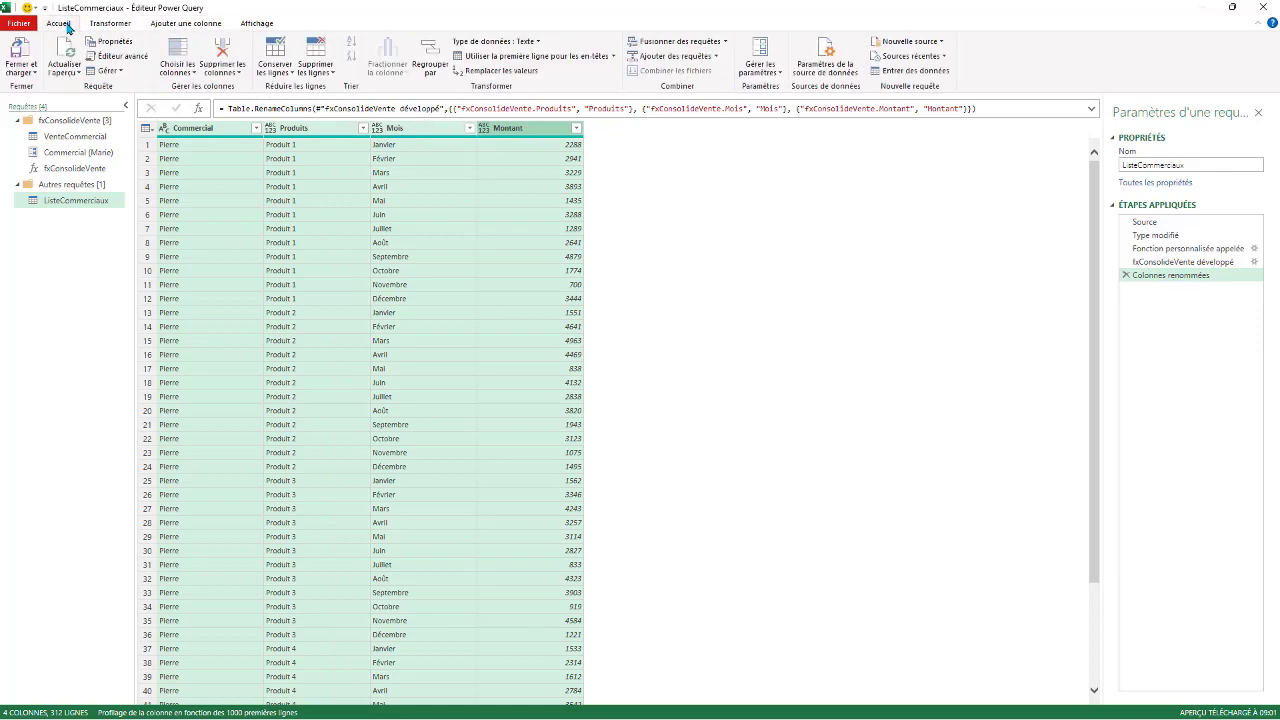
left_click(110, 24)
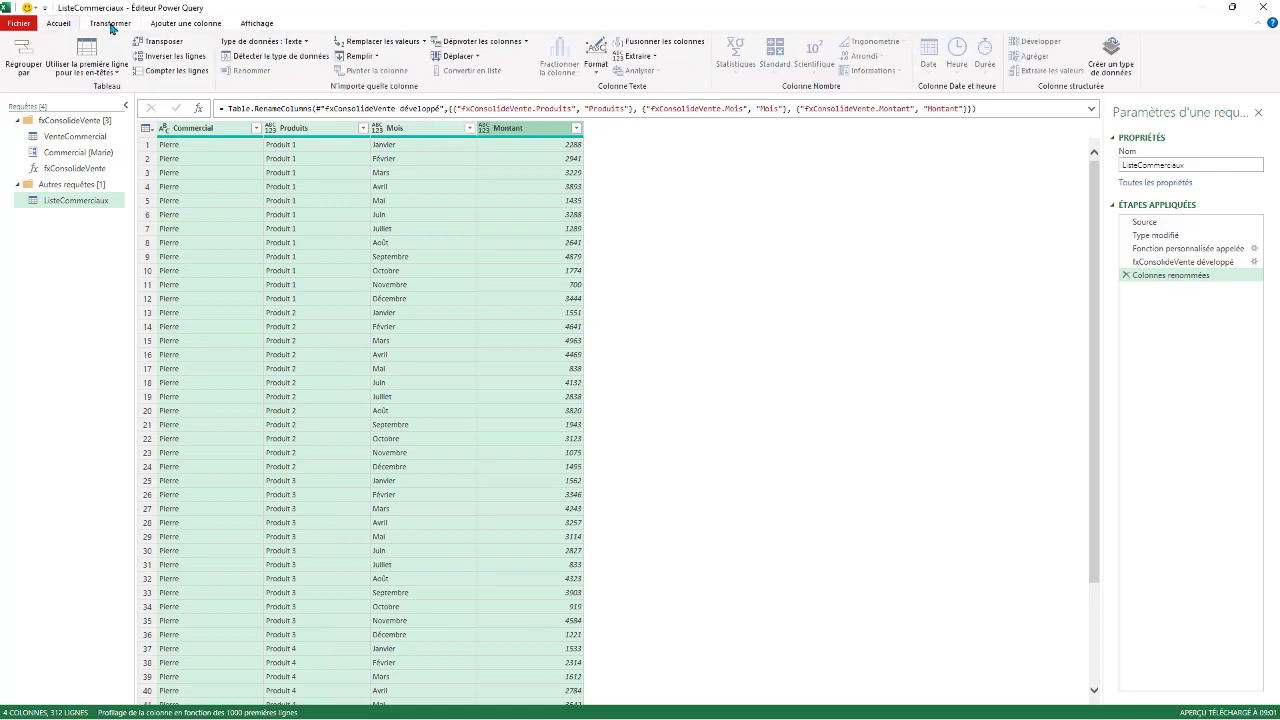
left_click(276, 56)
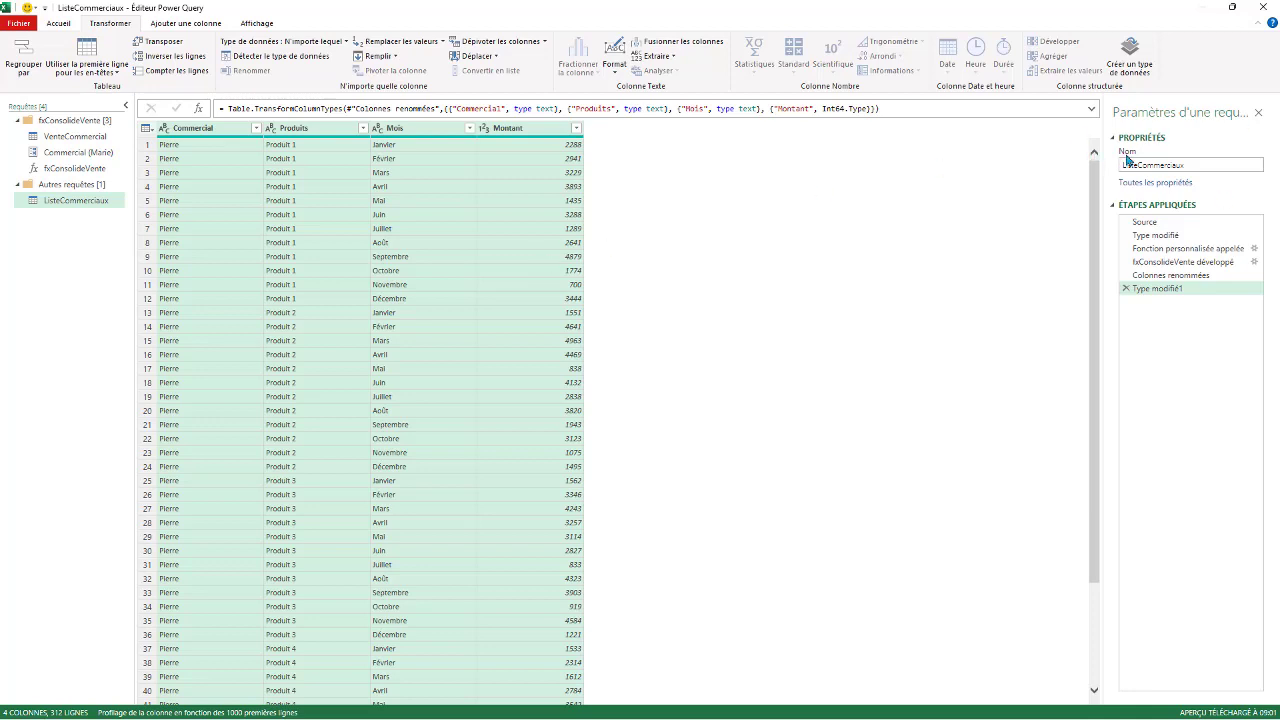
Close the query editor and load the ListeCommerciaux query as a table on a new worksheet.
left_click_drag(1215, 167, 1067, 195)
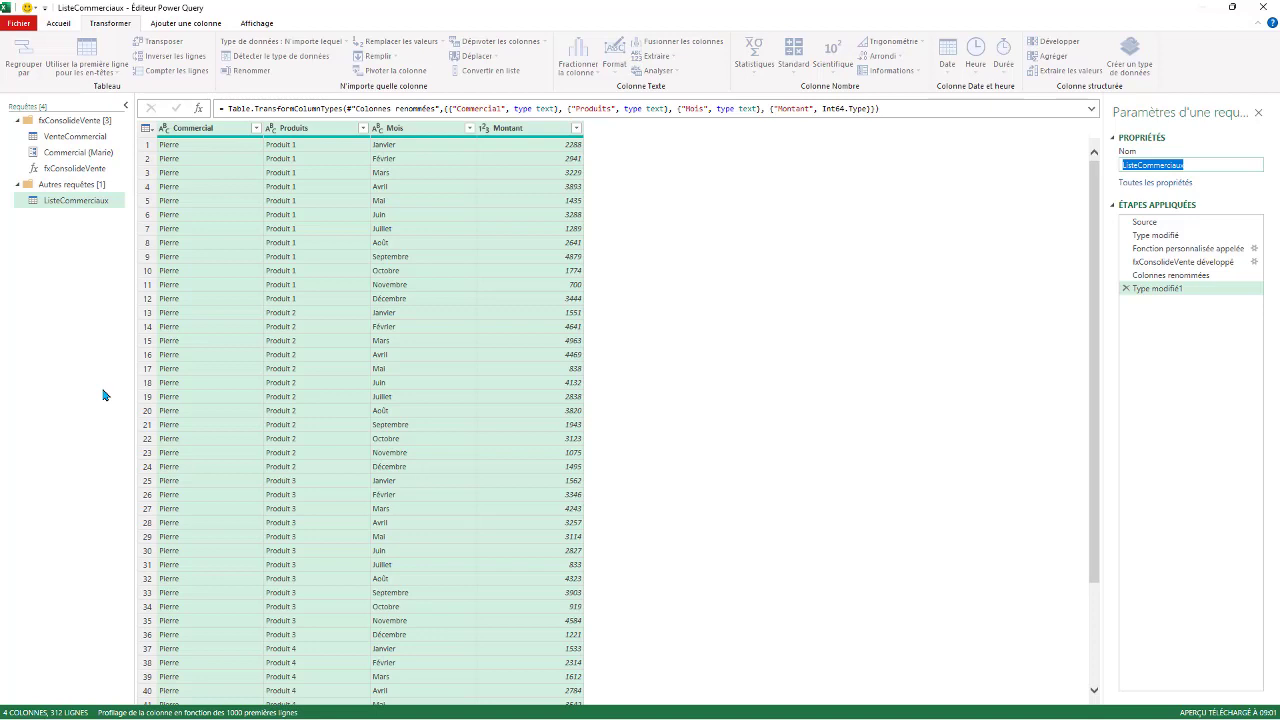
left_click(62, 26)
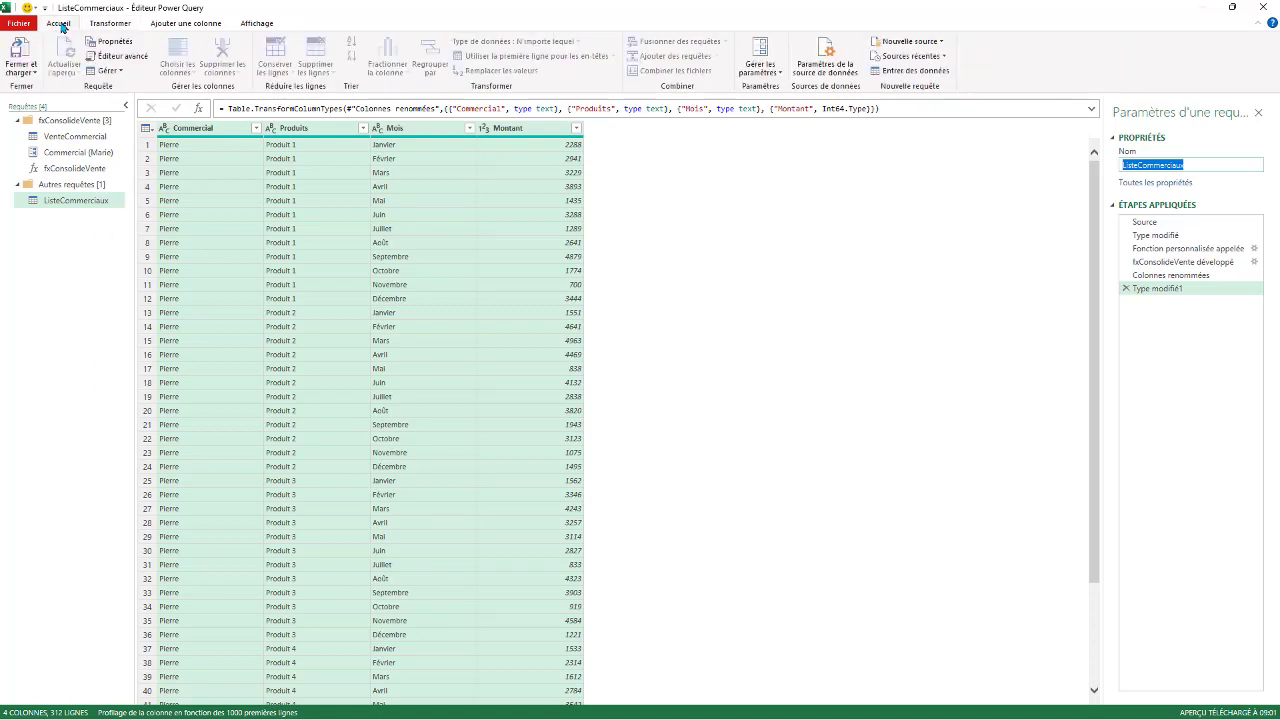
left_click(29, 72)
left_click(62, 103)
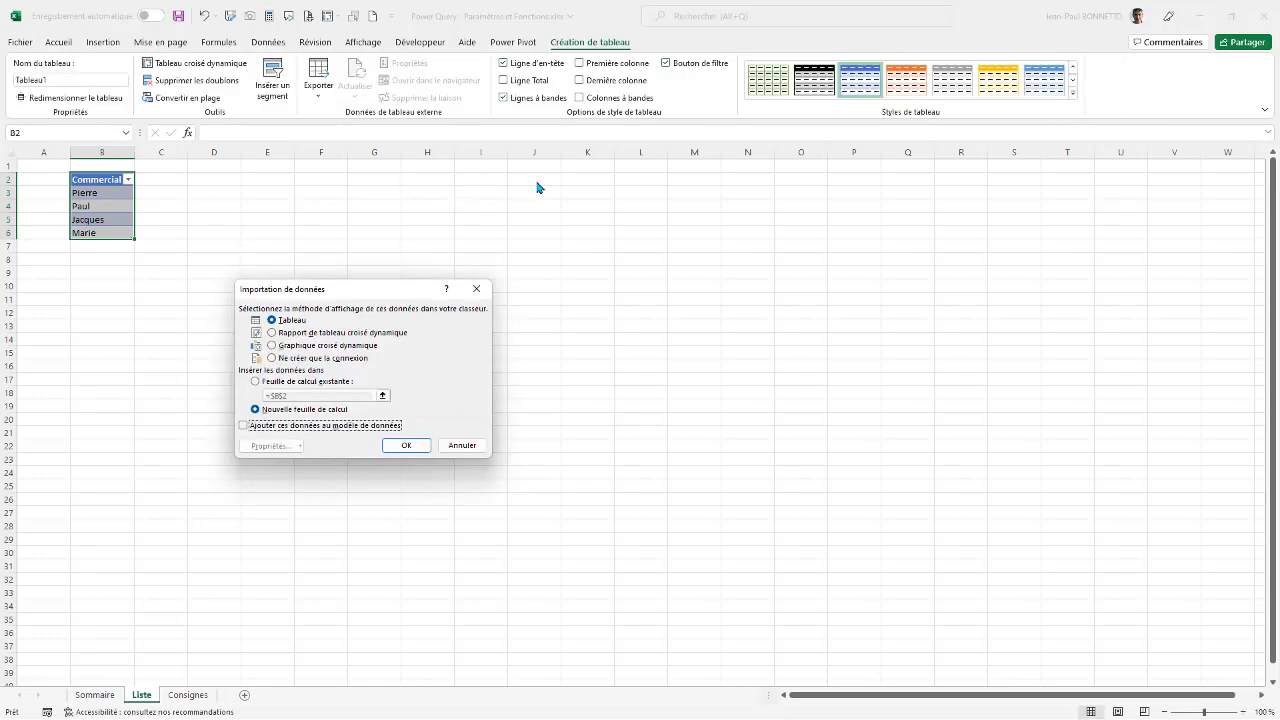
left_click(300, 358)
left_click(412, 446)
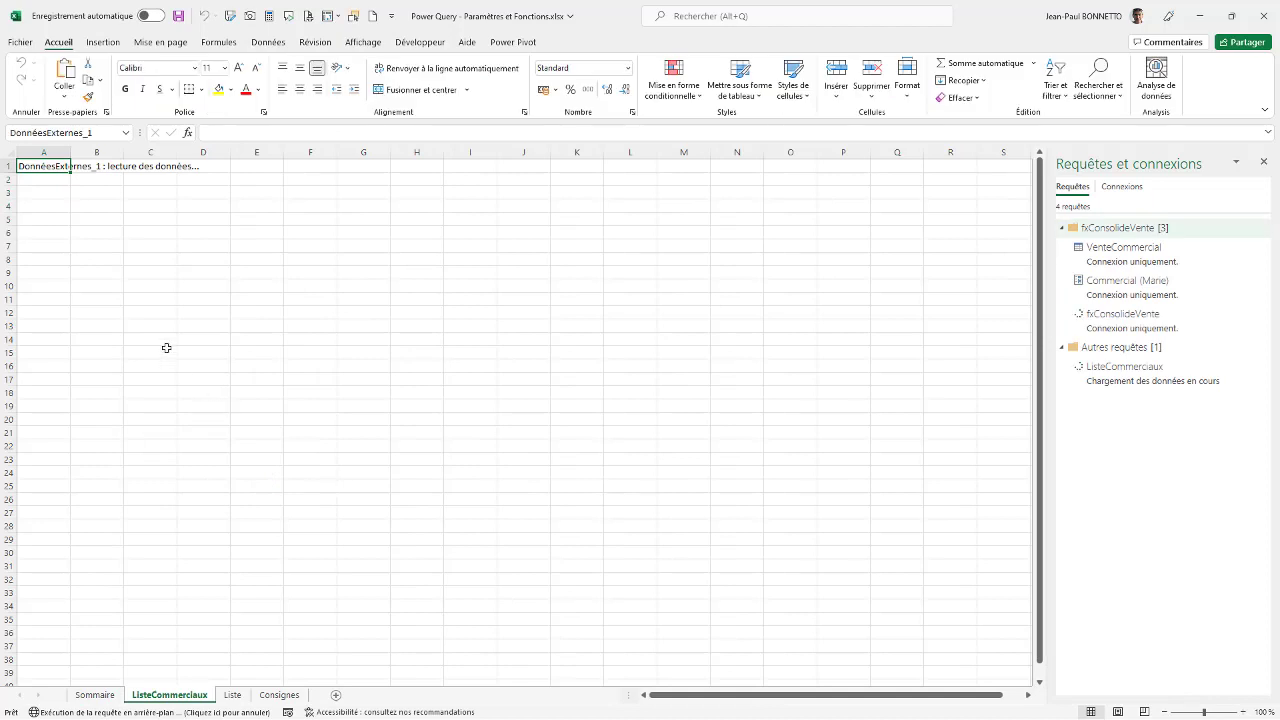
Examine the loaded ListeCommerciaux table to check the consolidated rows for each salesperson, product and month.
scroll(118, 330, "down", 20)
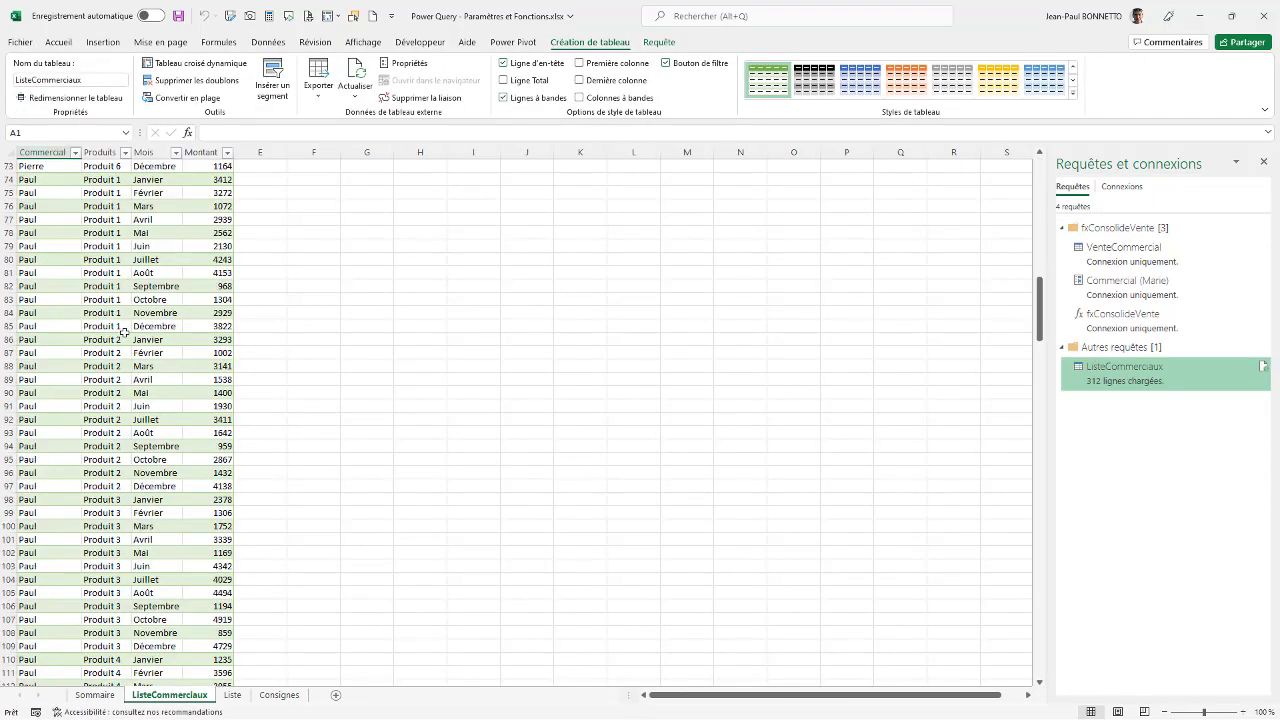
scroll(137, 347, "down", 20)
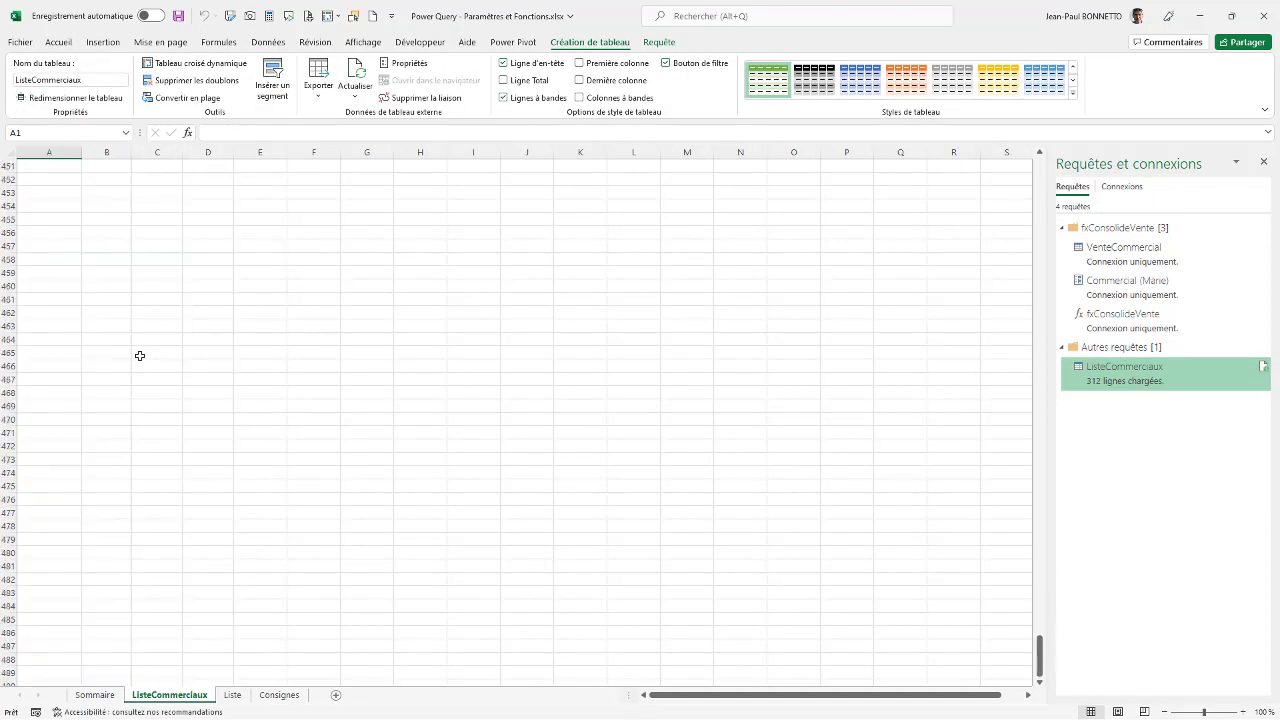
scroll(137, 350, "up", 20)
scroll(134, 352, "up", 20)
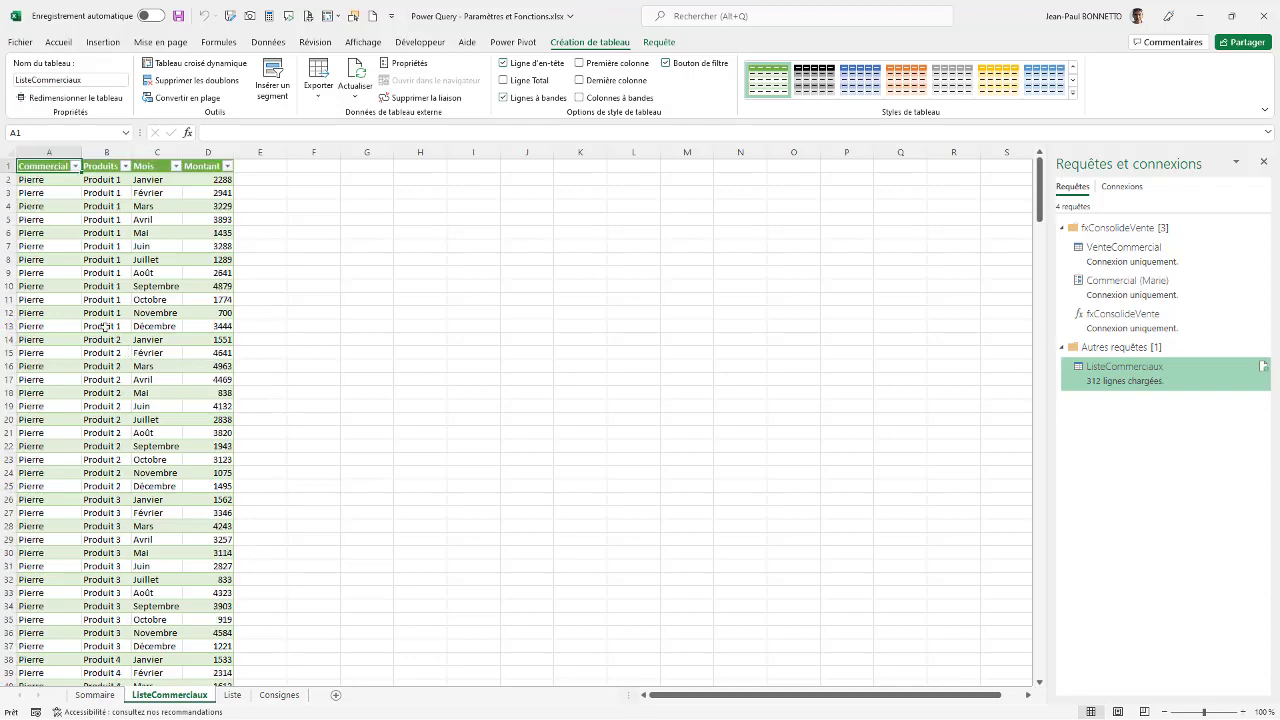
left_click(710, 245)
left_click(1120, 374)
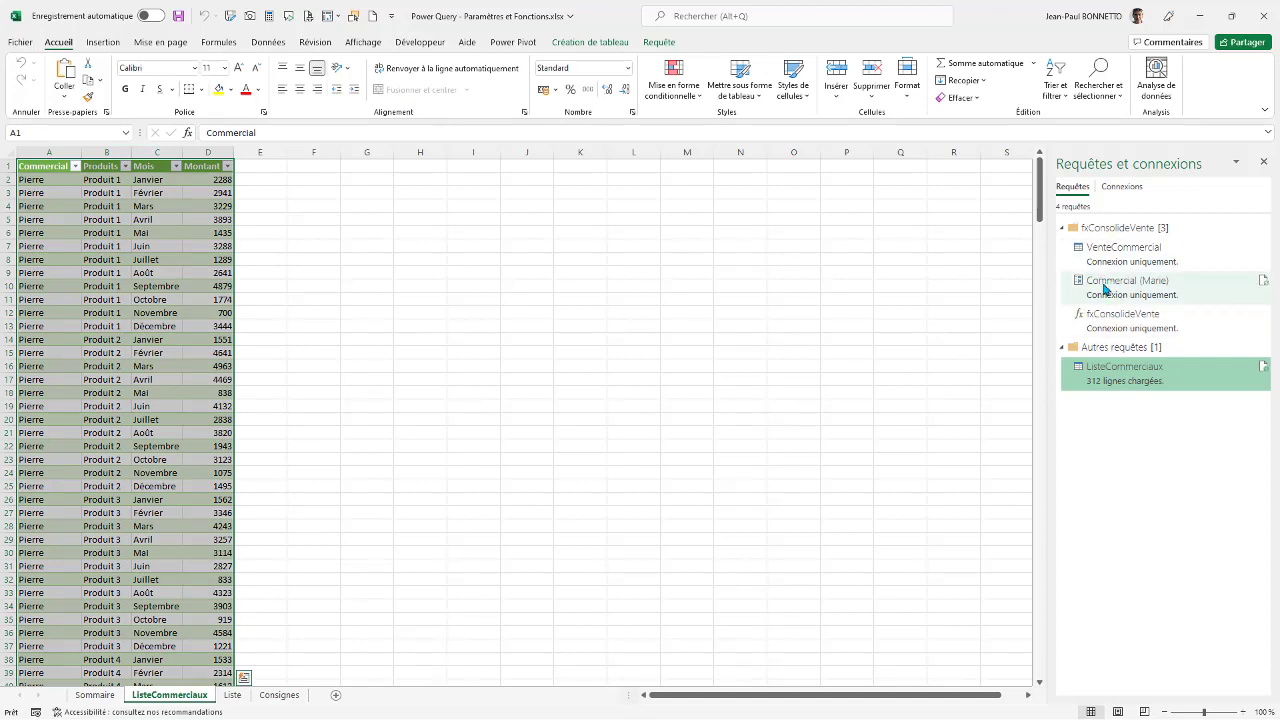
left_click(420, 207)
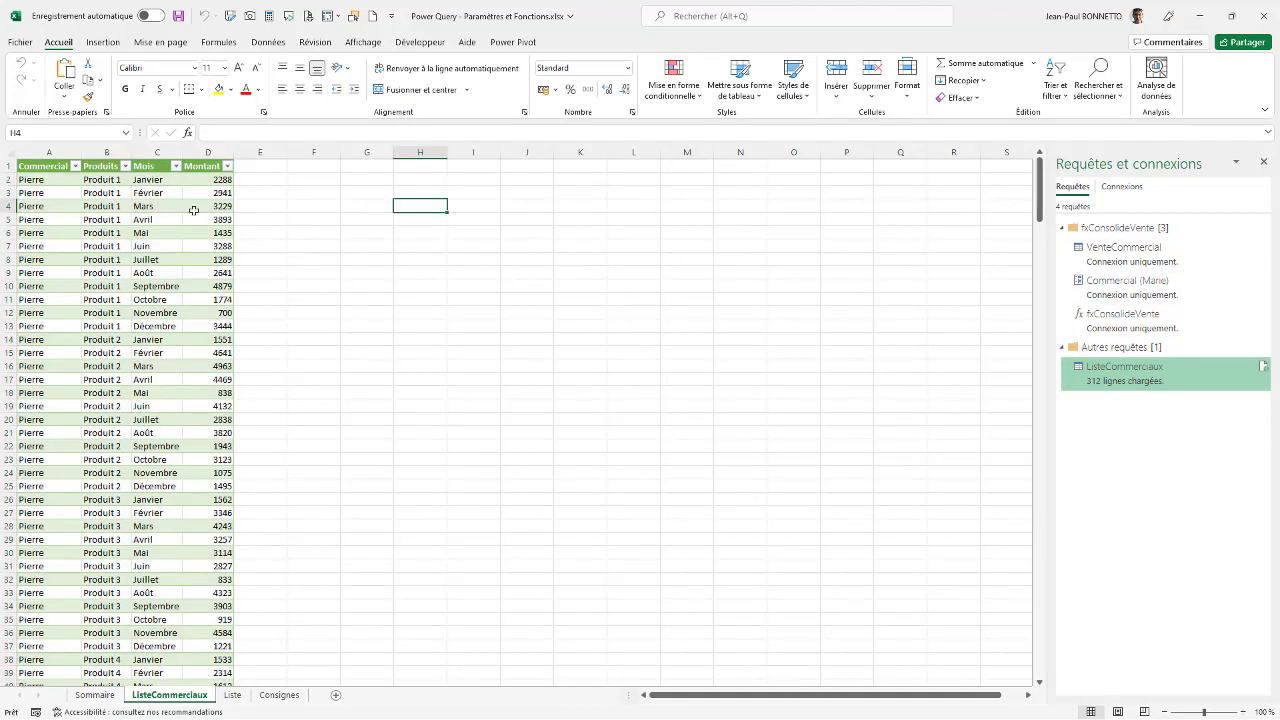
left_click(128, 221)
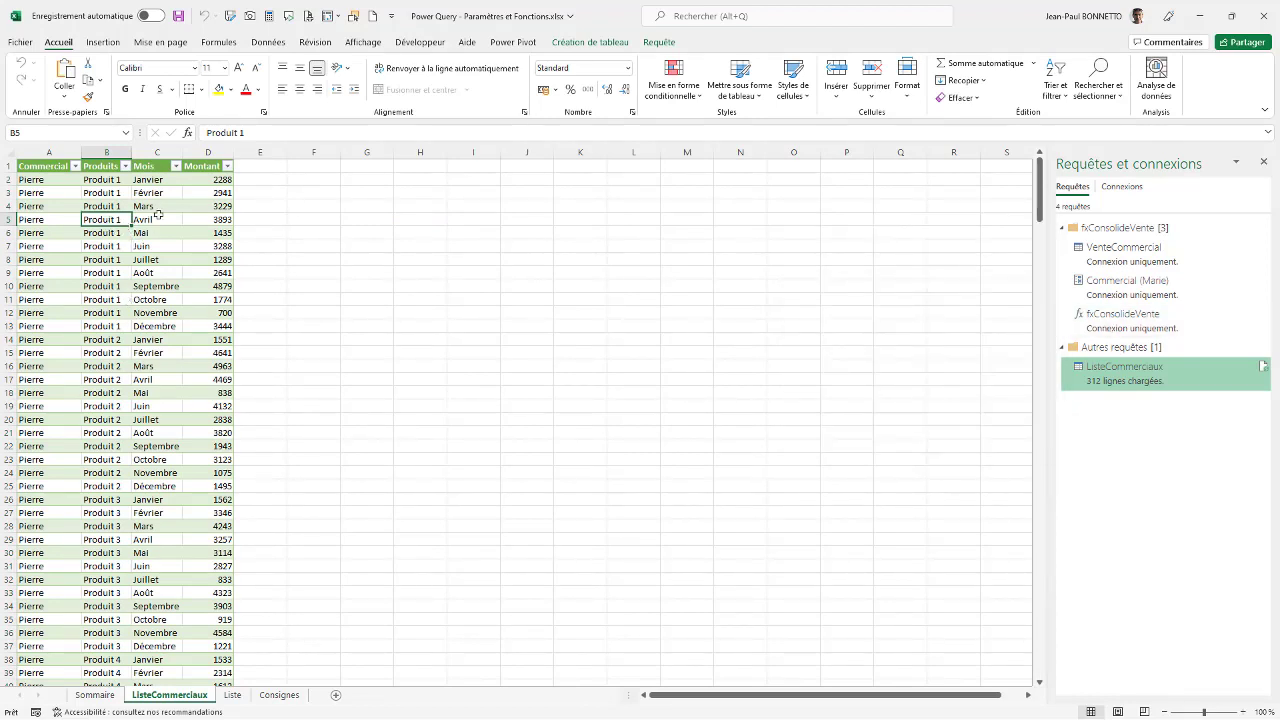
scroll(174, 360, "down", 15)
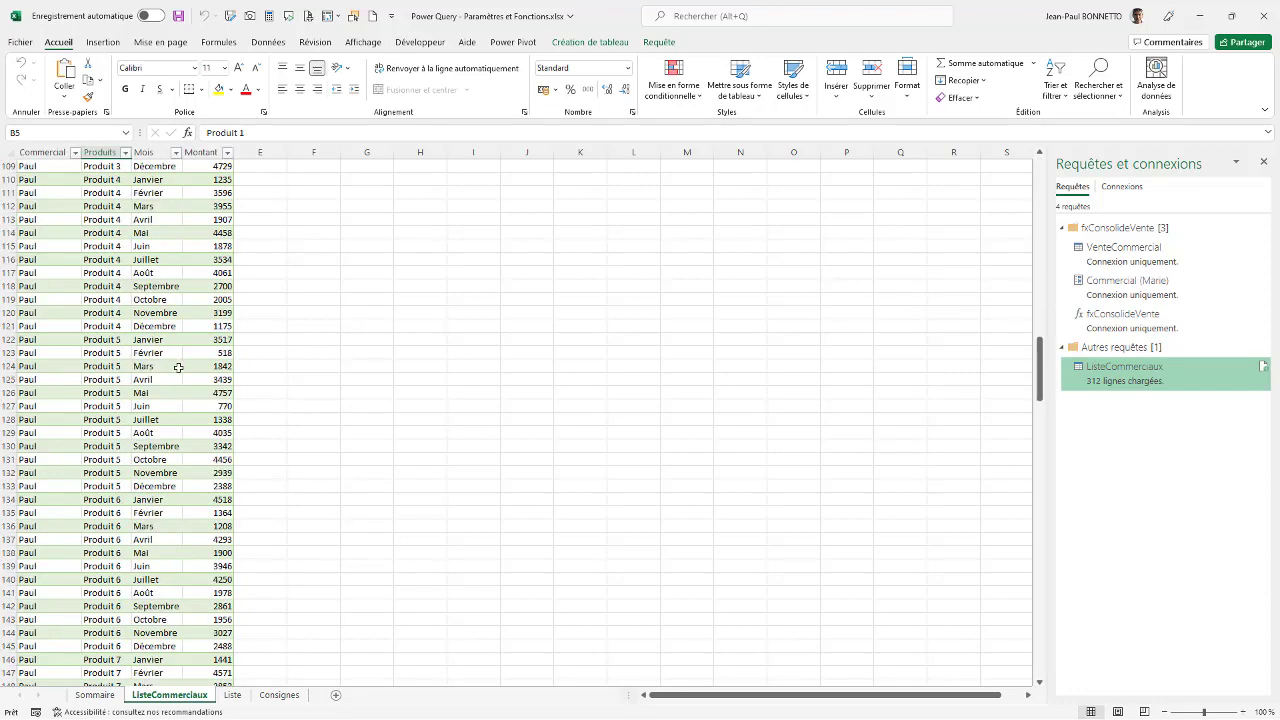